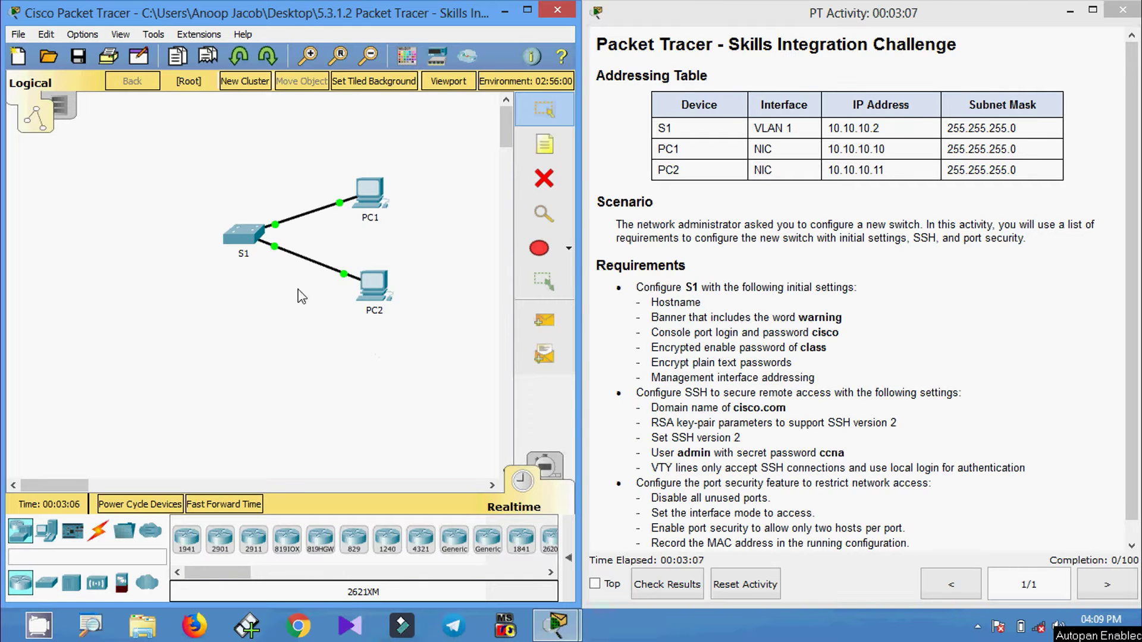
Open S1's command line and enter privileged global configuration mode.
left_click(251, 241)
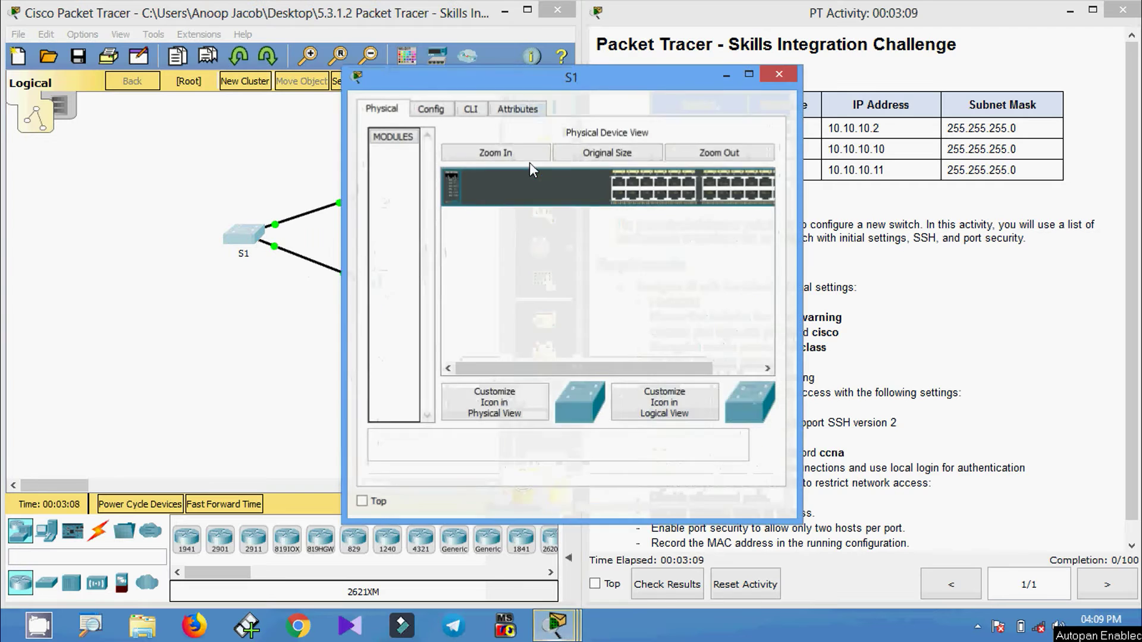
left_click(475, 113)
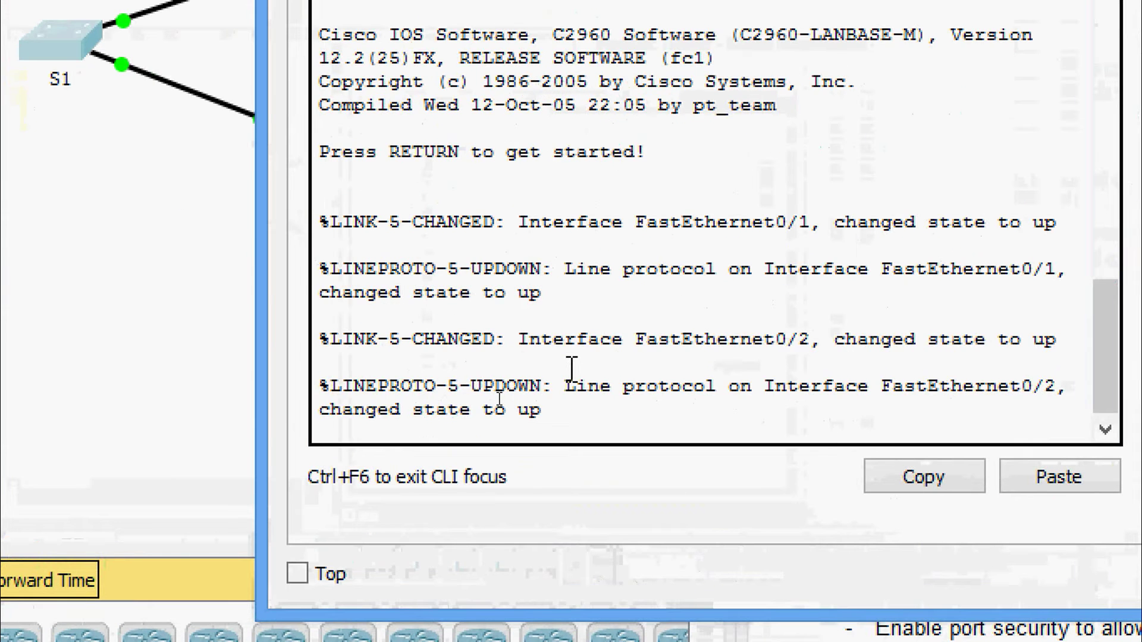
key("Return")
type("ena")
key("Tab")
key("Return")
type("conf")
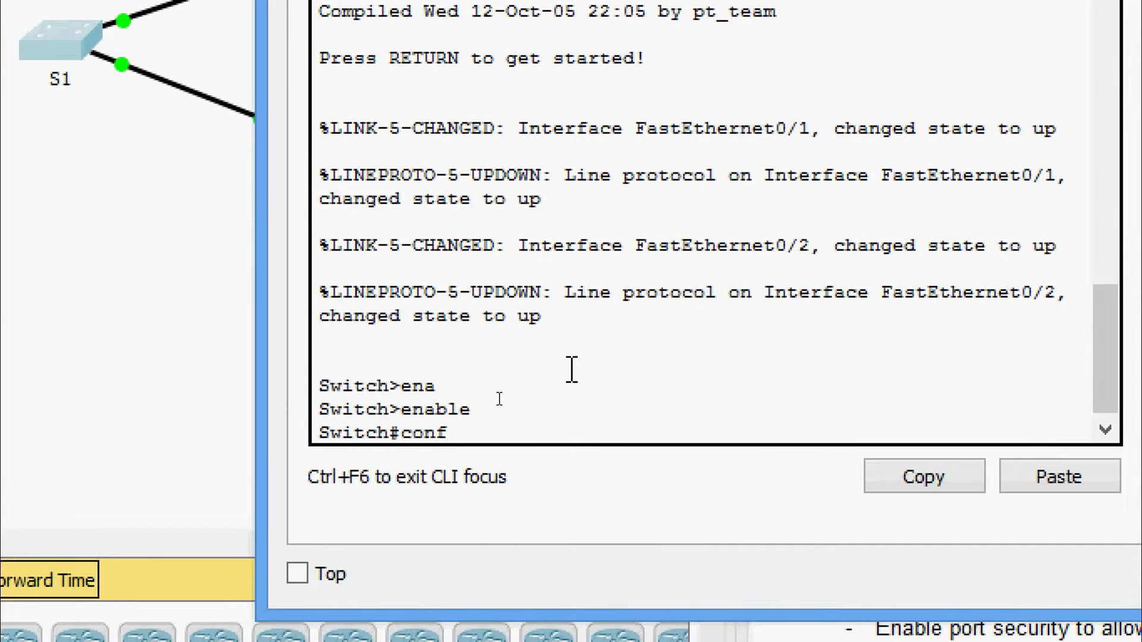
key("Tab")
type("t")
Set the switch hostname to S1.
key("Tab")
key("Return")
key("Return")
type("ho")
key("Tab")
type("S")
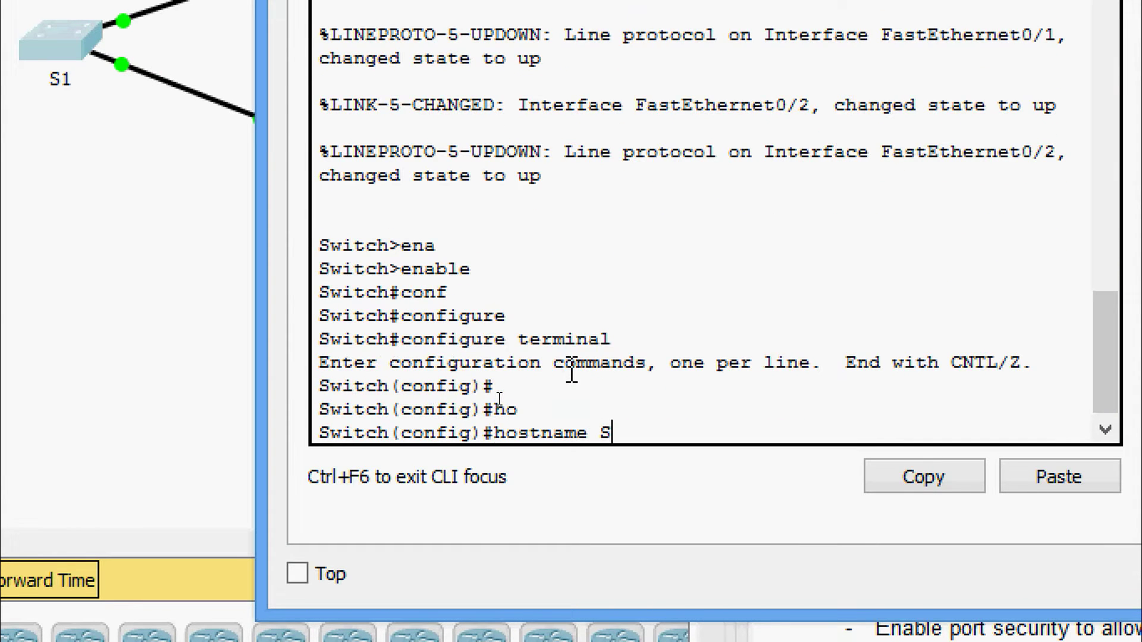
type("1")
key("Return")
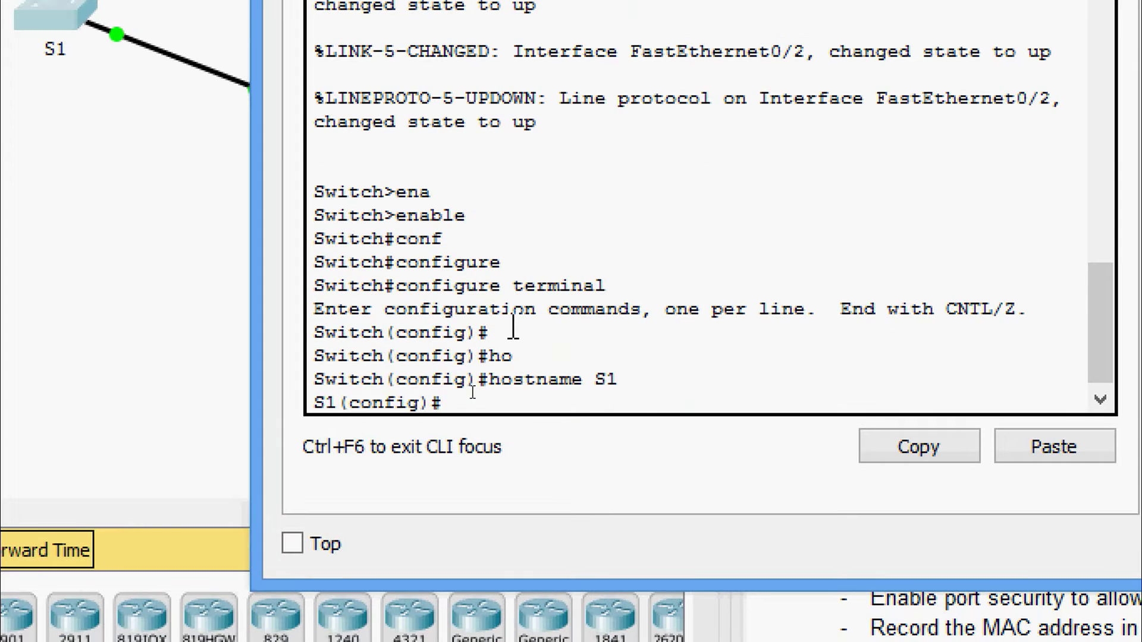
Add the MOTD banner 'Warning, unauthorized access is prohibited'.
type("banner")
key("Tab")
type("mo")
key("Tab")
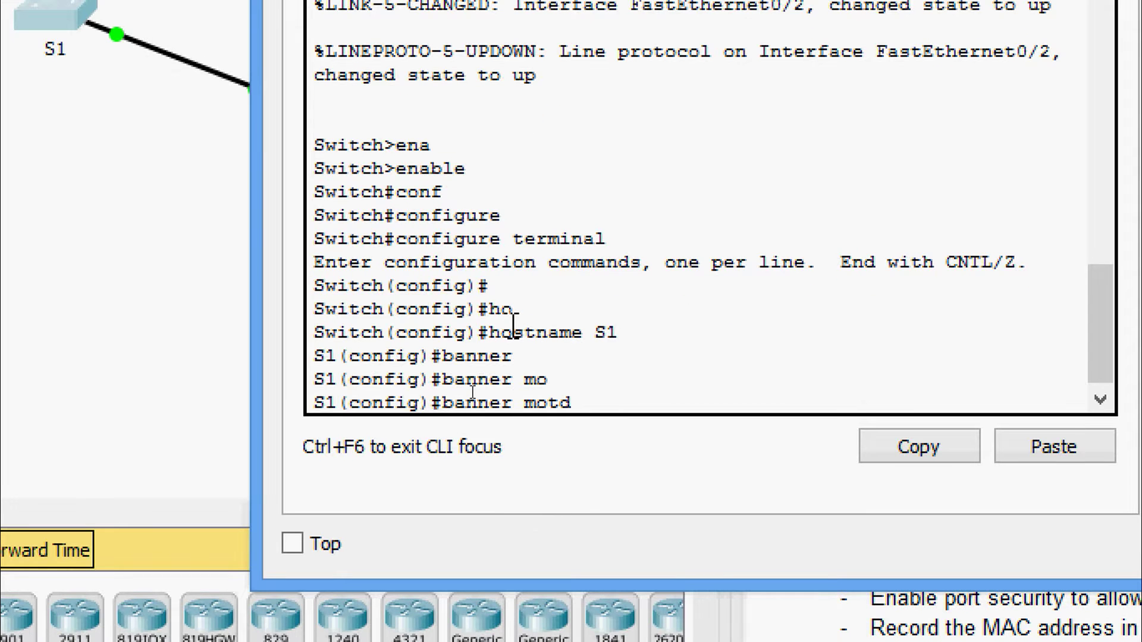
type("$ Warning, una")
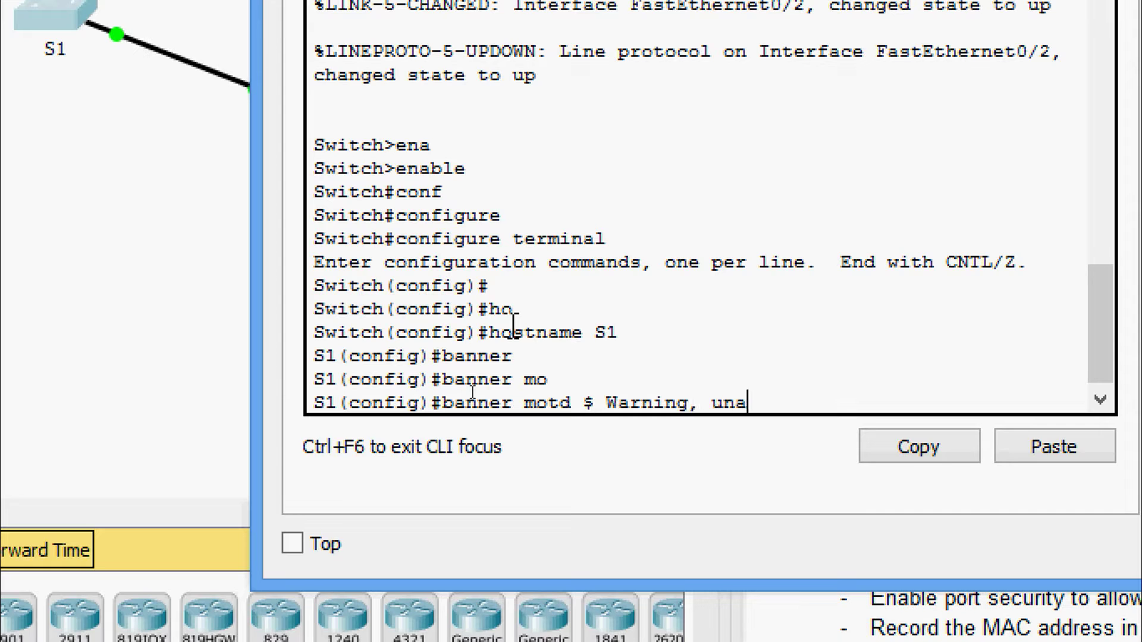
type("uthorized acce")
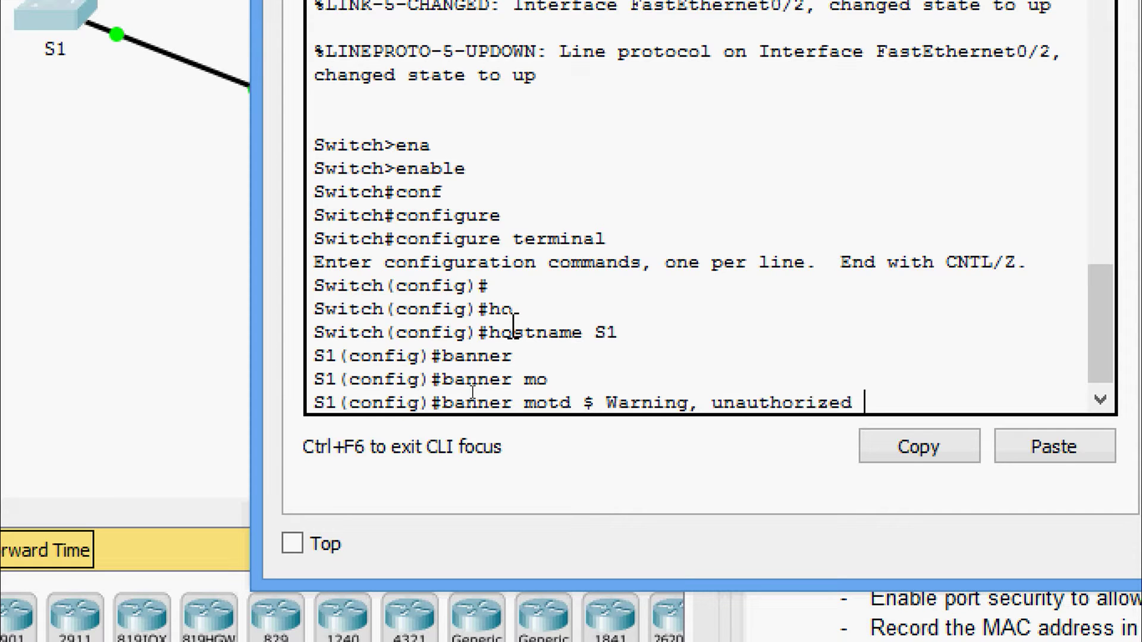
key("BackSpace")
type("cess is prob")
key("BackSpace")
type("hibited")
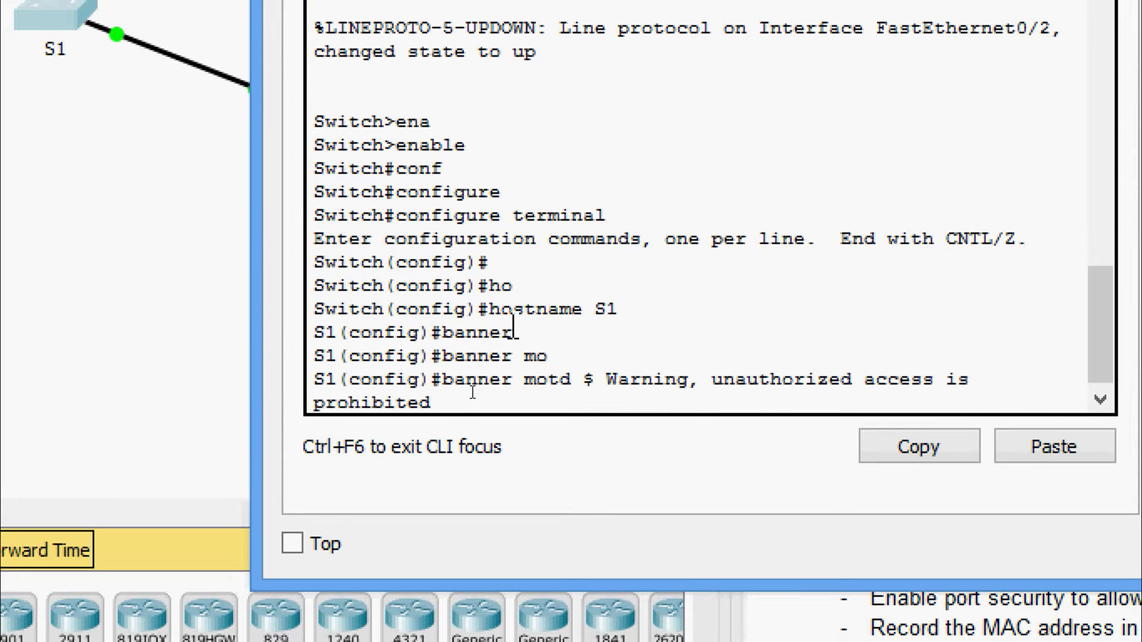
type(" $")
key("Return")
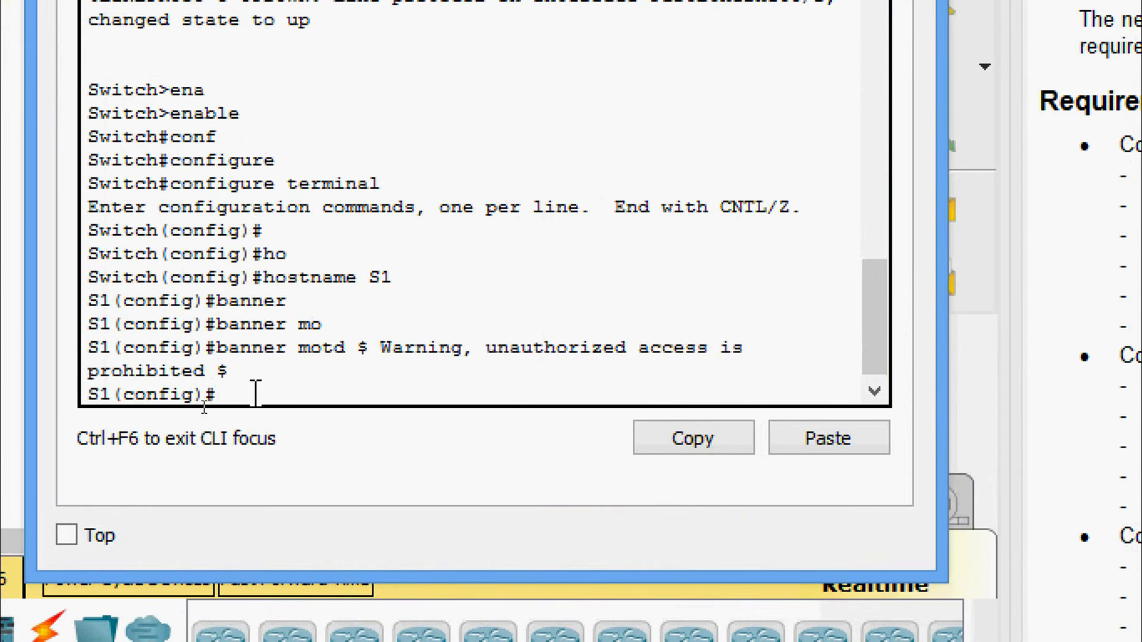
Enter configuration for console line 0.
key("Return")
key("Return")
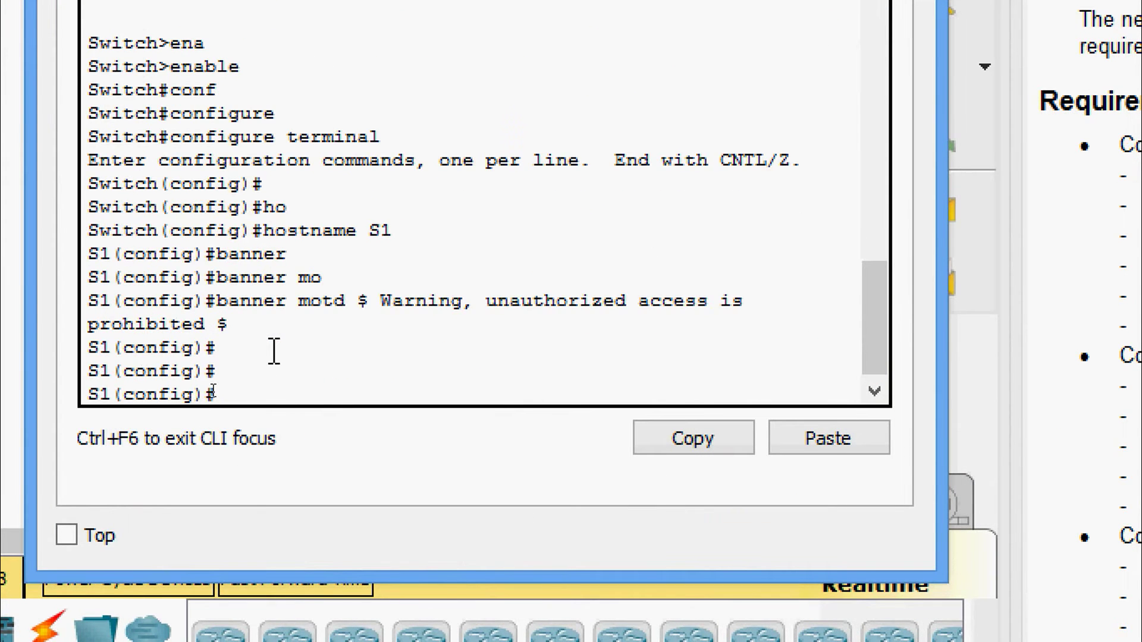
type("line")
key("Tab")
type("con")
key("Tab")
type("0")
key("Return")
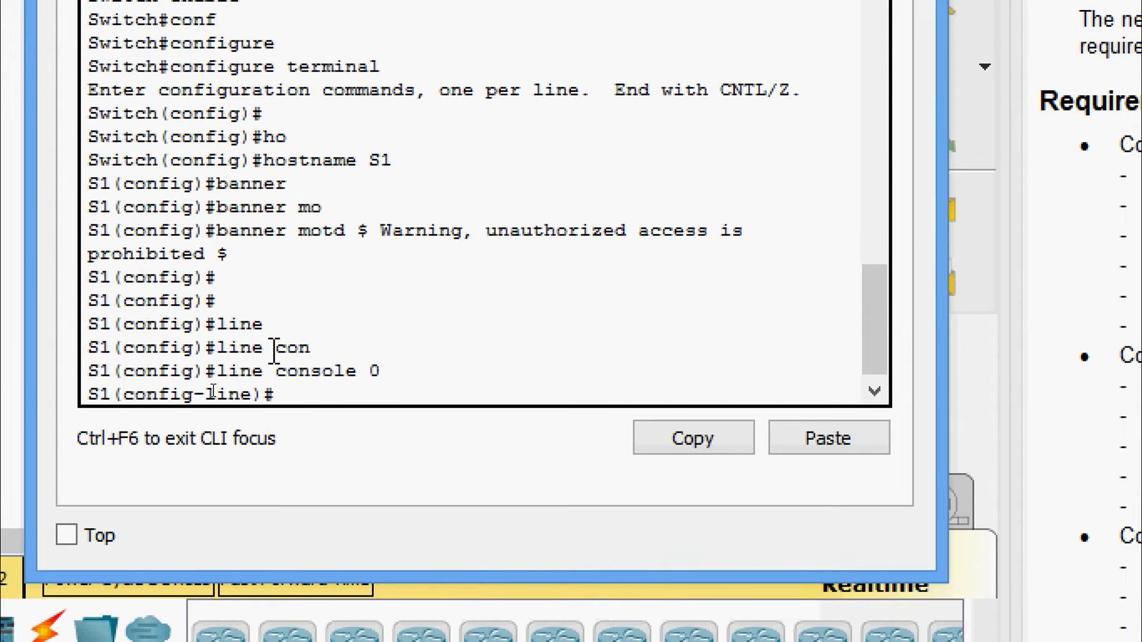
Set the console line password, require login, and return to global configuration.
key("Tab")
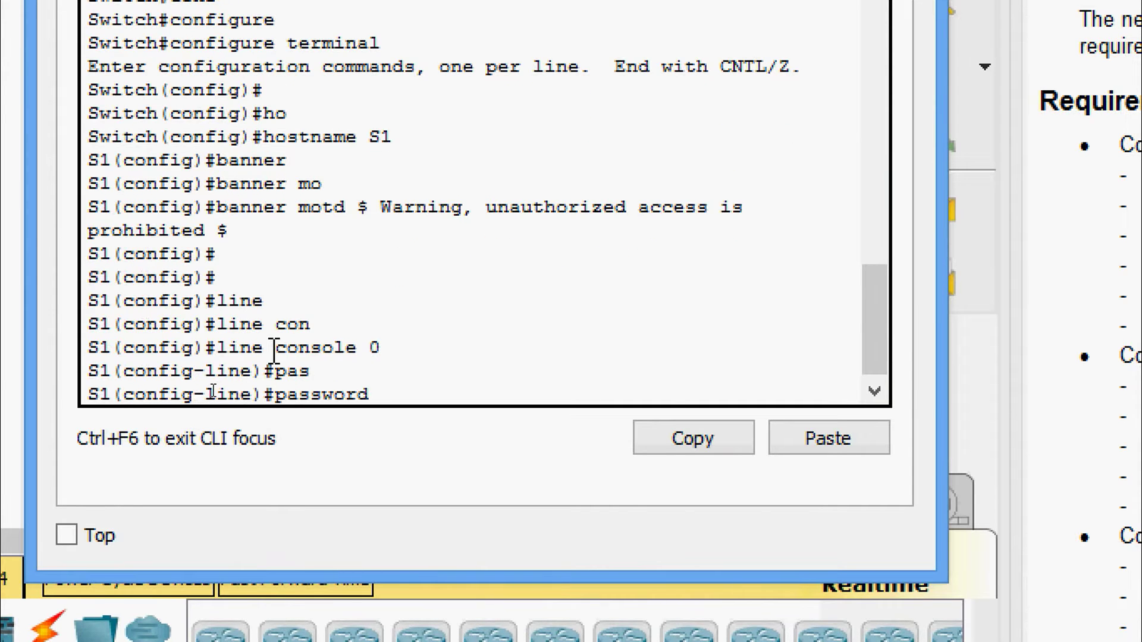
key("Return")
key("Tab")
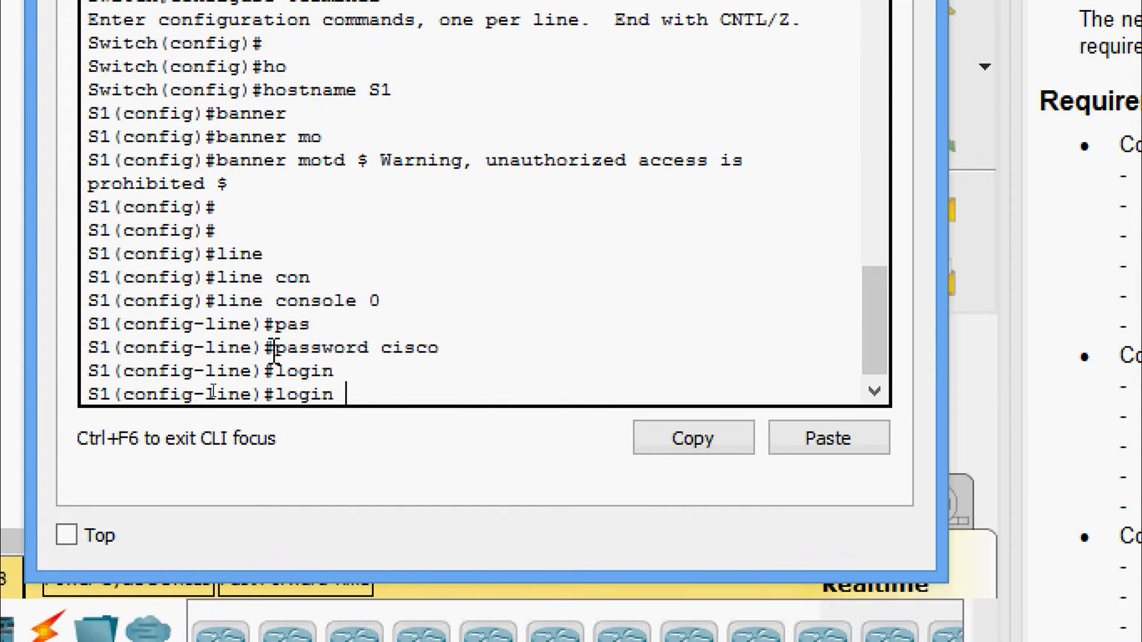
key("Return")
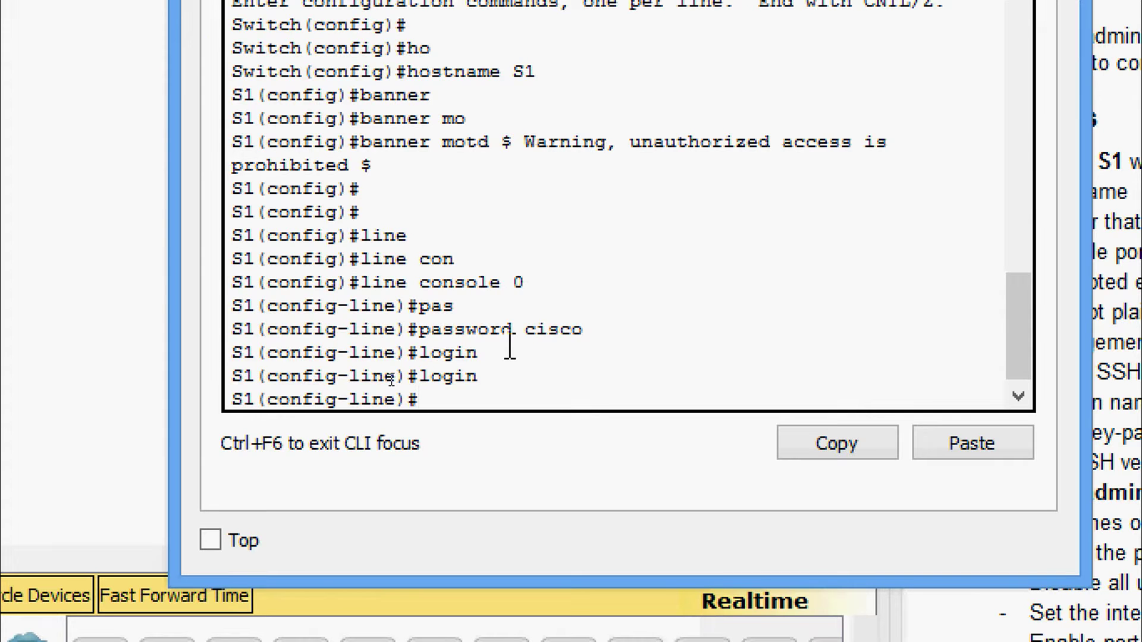
key("Return")
key("Return")
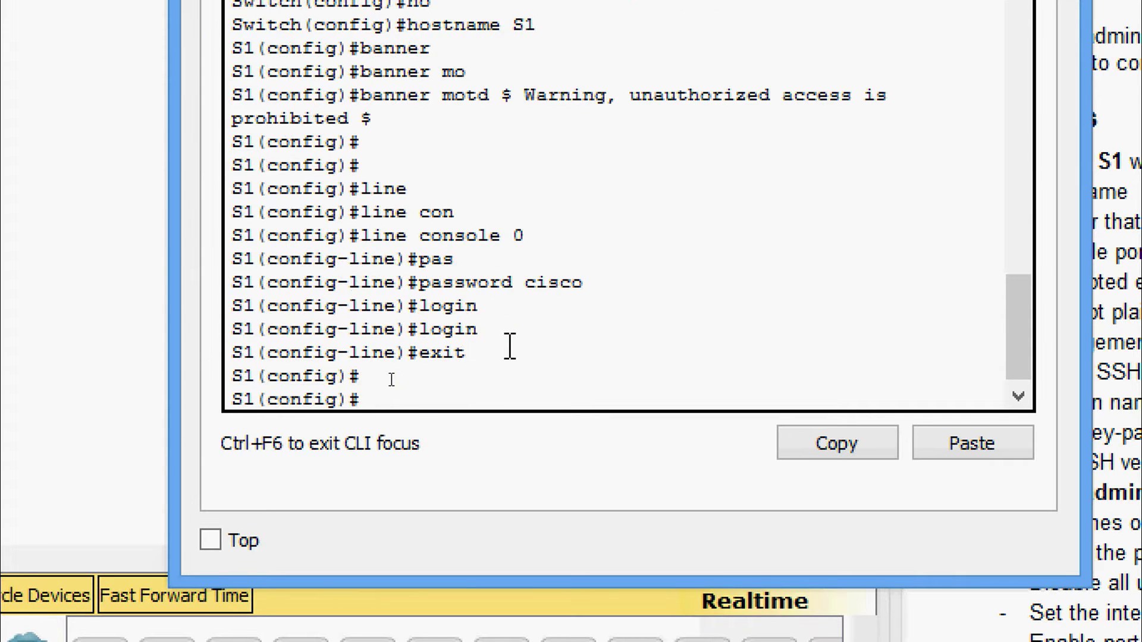
Configure the enable secret for privileged mode.
key("Tab")
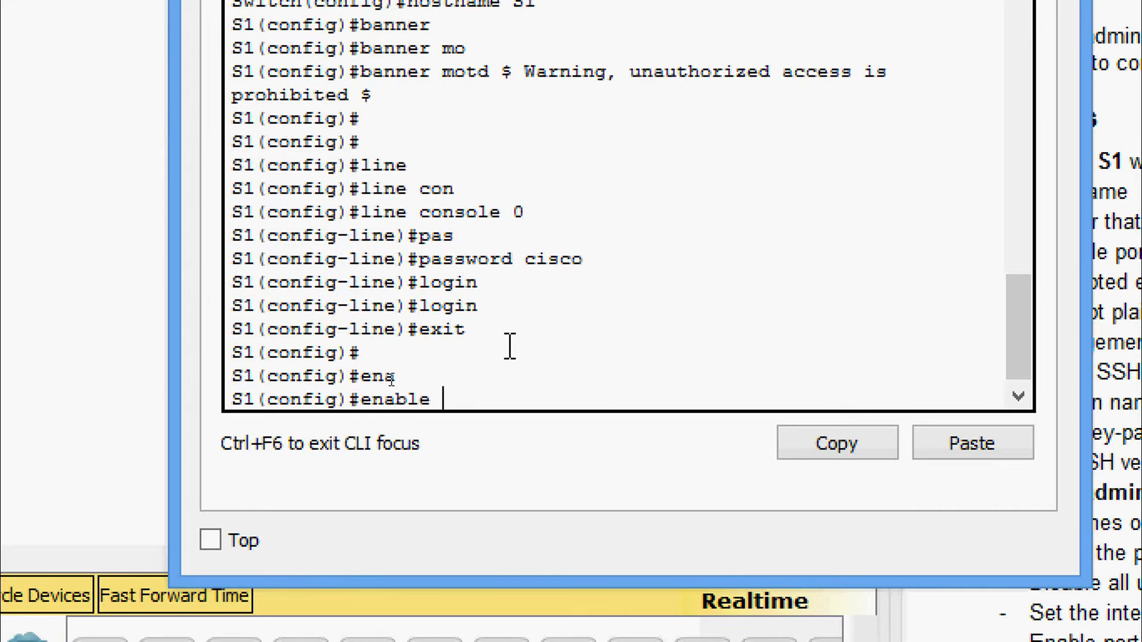
key("Tab")
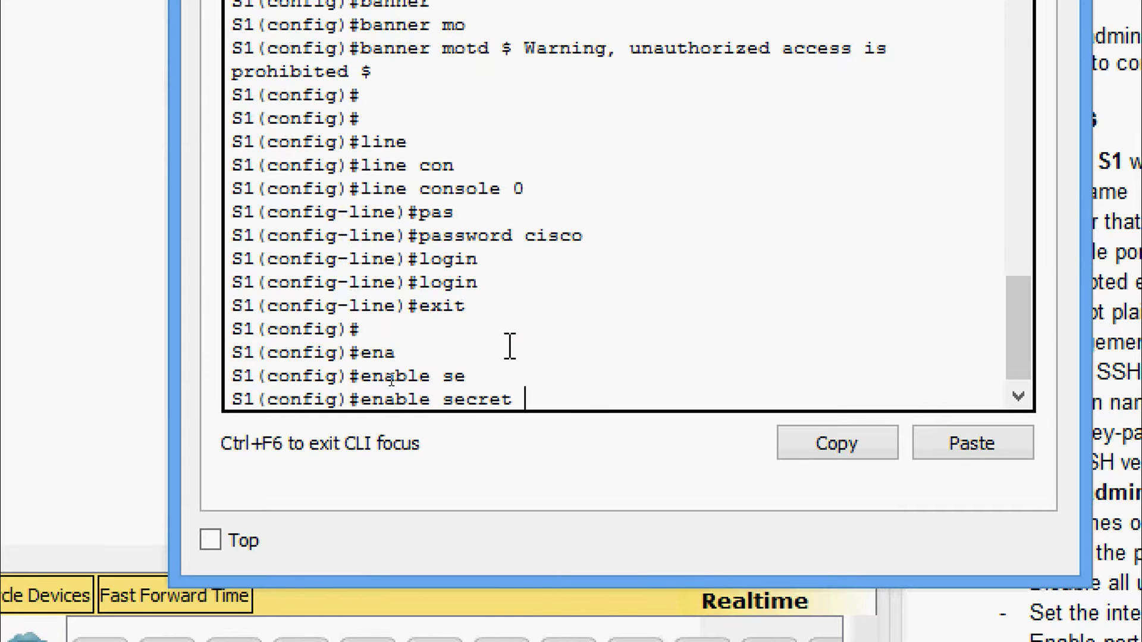
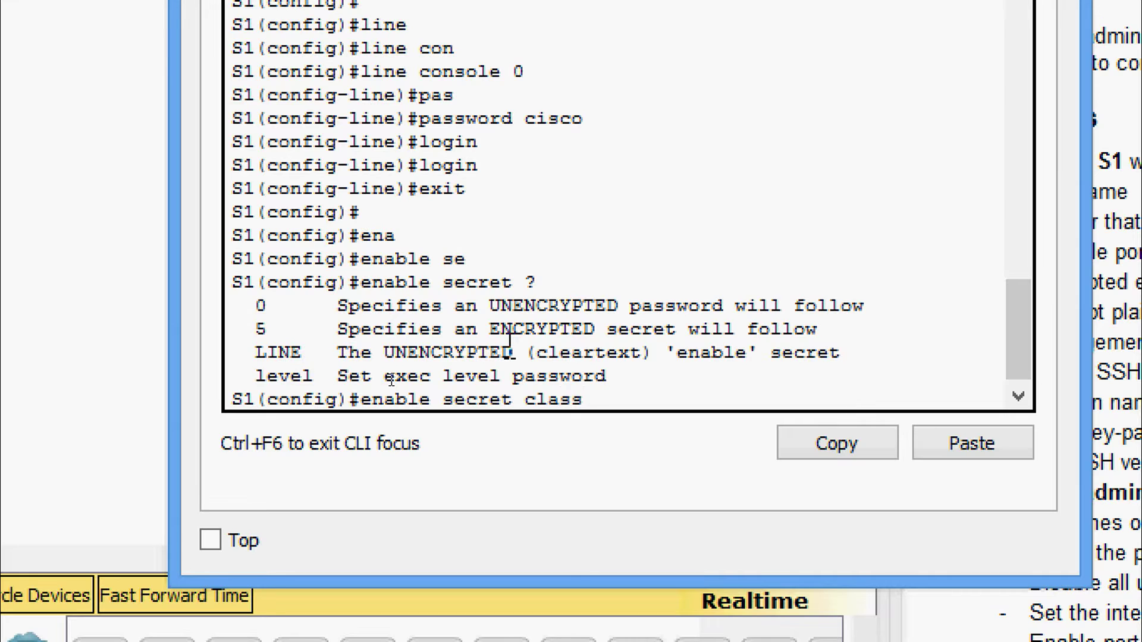
key("Return")
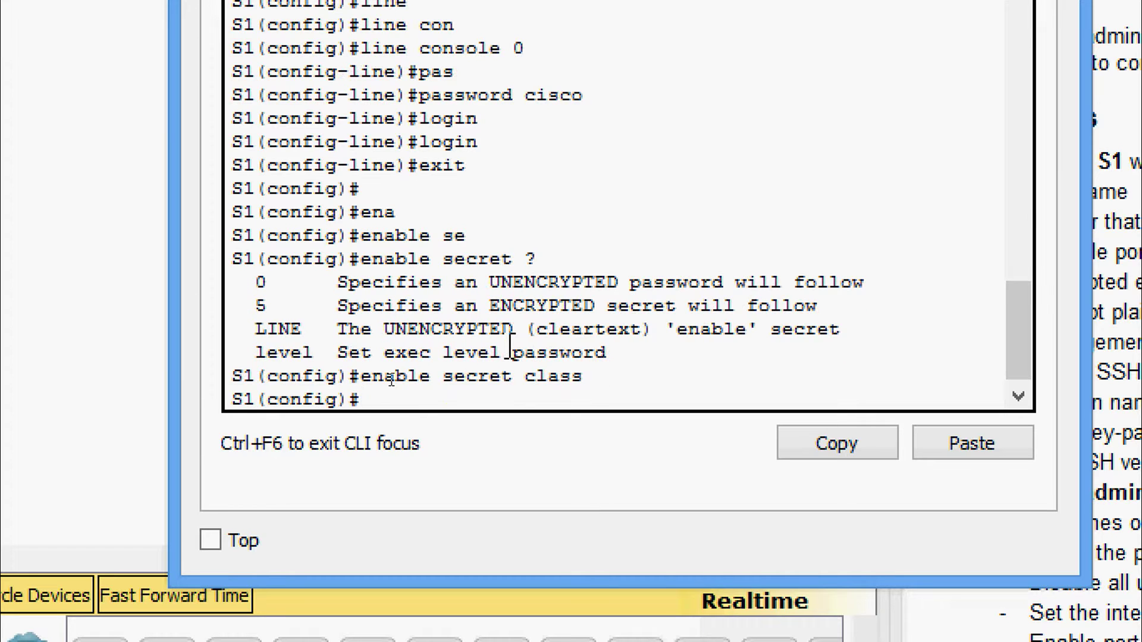
Turn on service password-encryption for plain-text passwords.
type("ser")
key("Tab")
type("pas")
key("Tab")
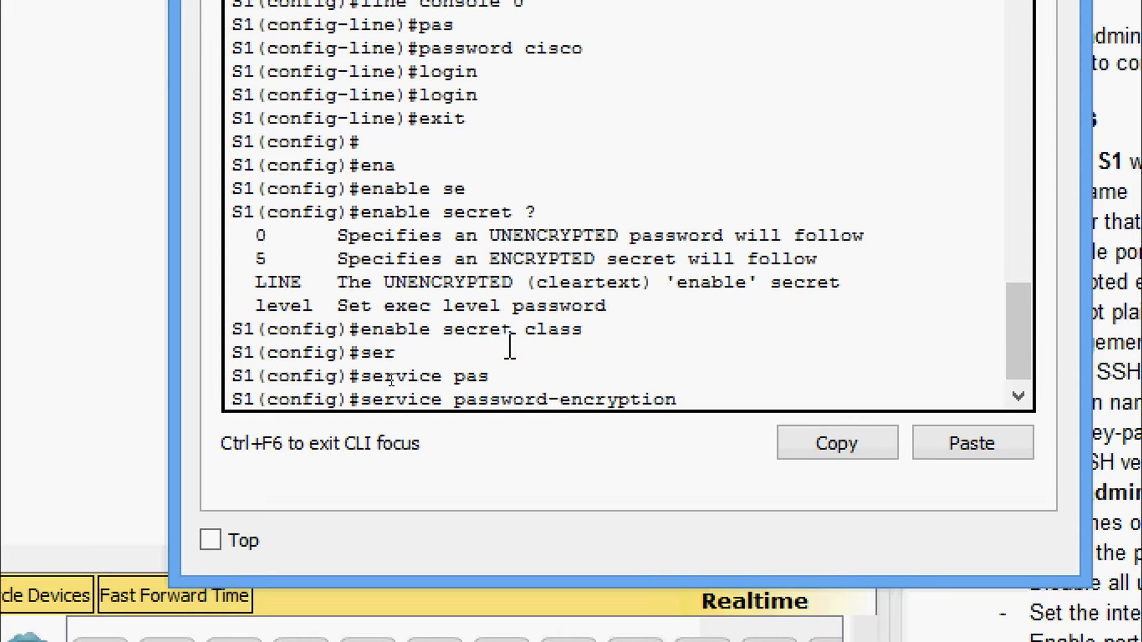
key("Return")
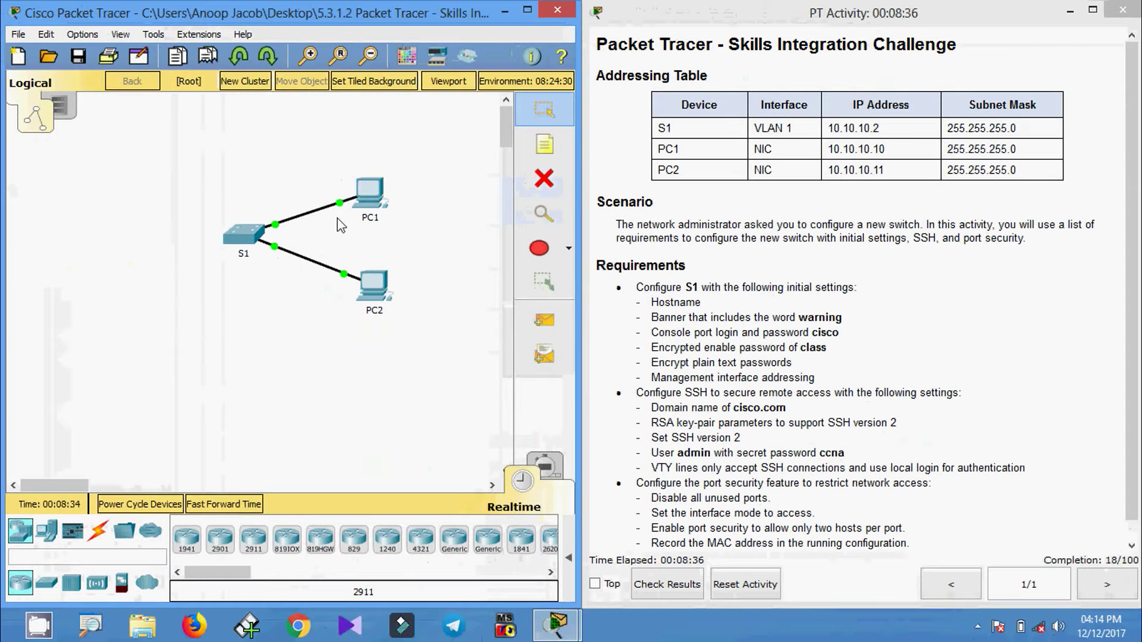
Reopen S1's command line and enter interface VLAN 1 configuration.
left_click(249, 241)
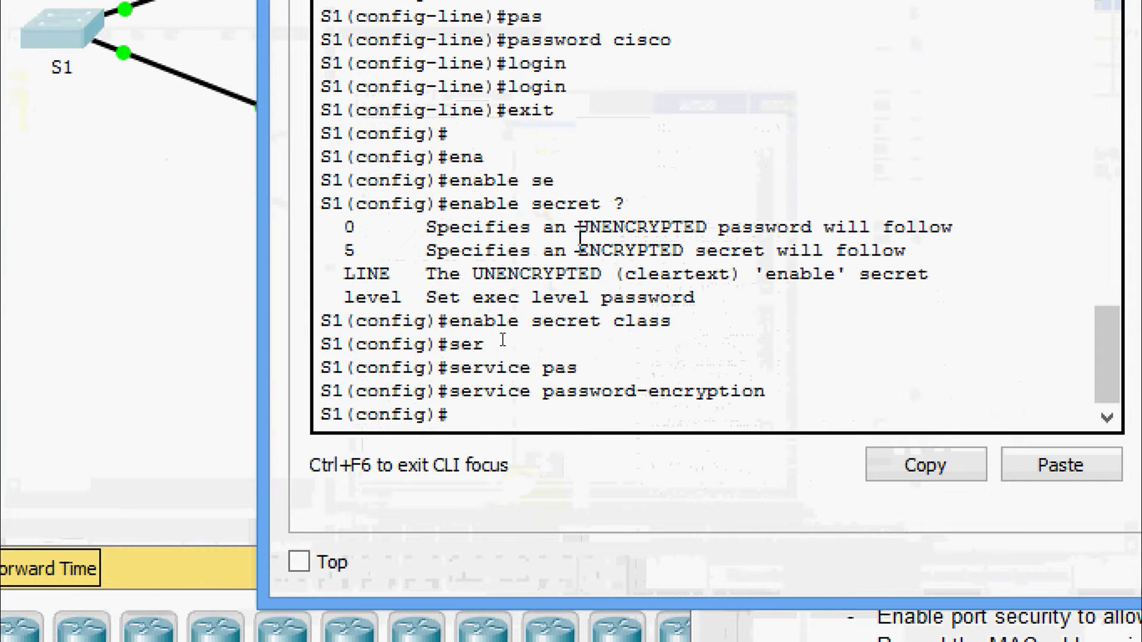
type("interface v")
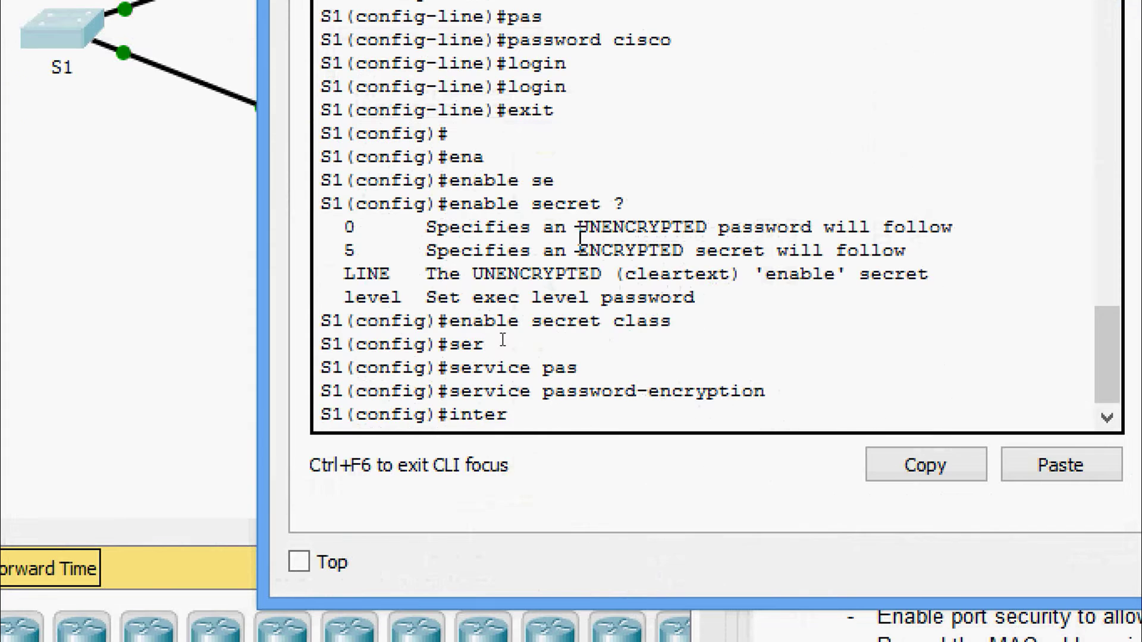
key("Tab")
type("vl")
key("Tab")
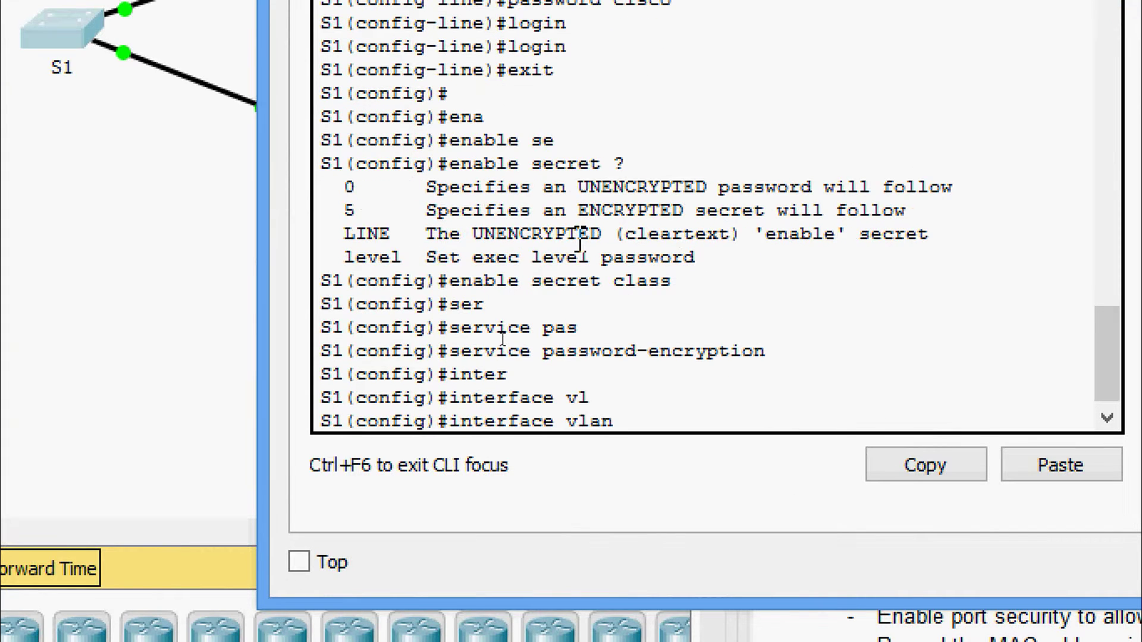
type("1")
key("Return")
Give VLAN 1 the address 10.10.10.2 255.255.255.0 and enable it with no shutdown.
type("ip ad")
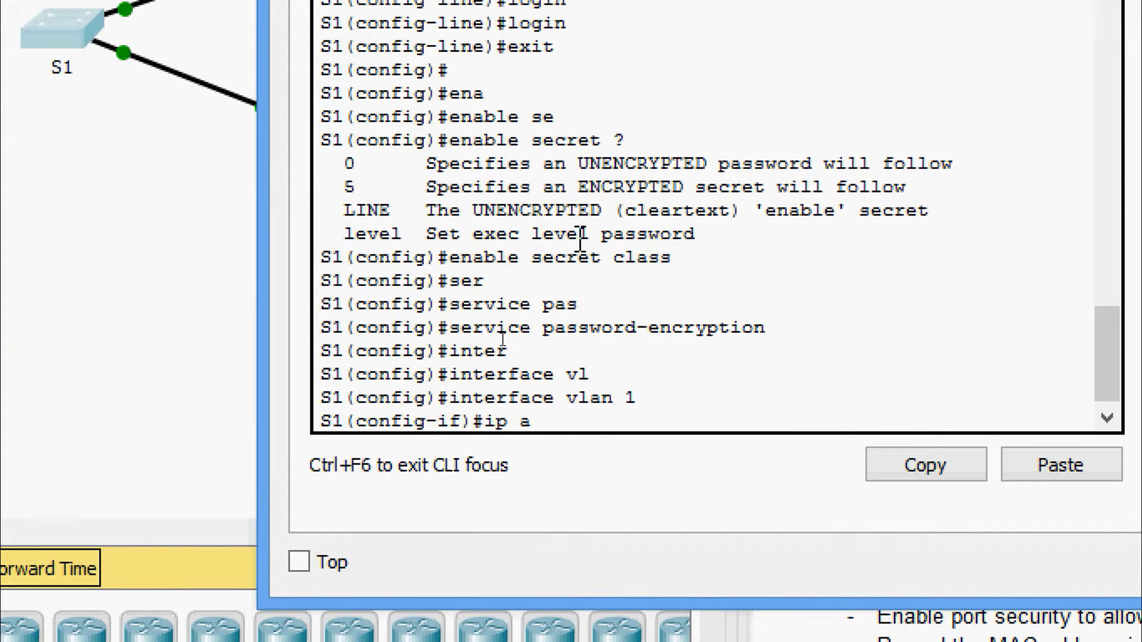
key("Tab")
type("10.10.10.2 ?")
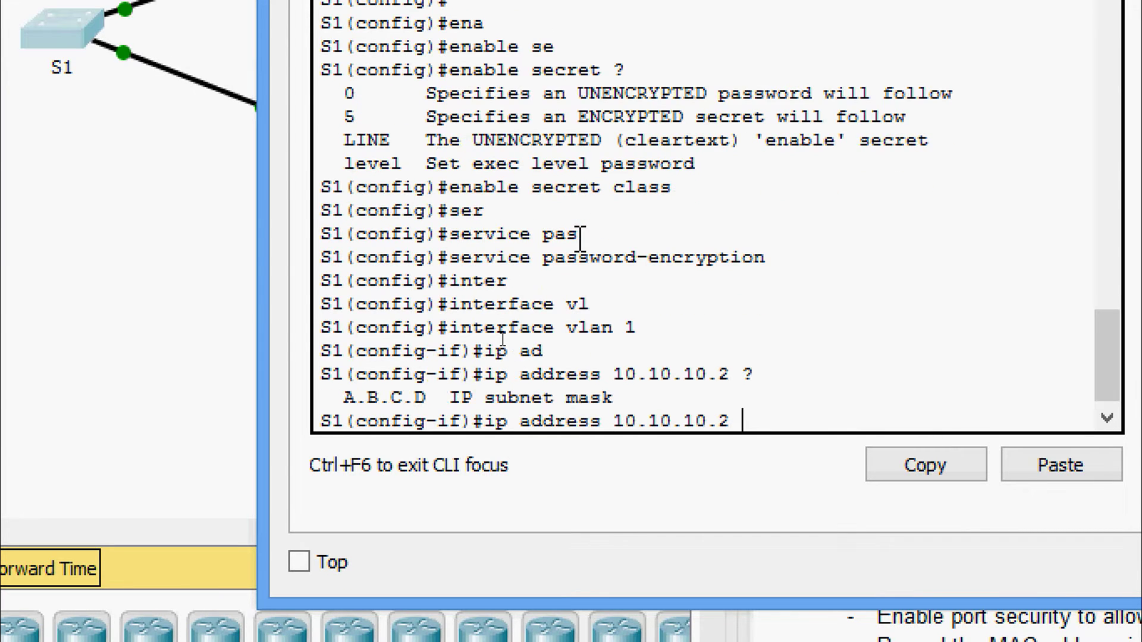
type("255")
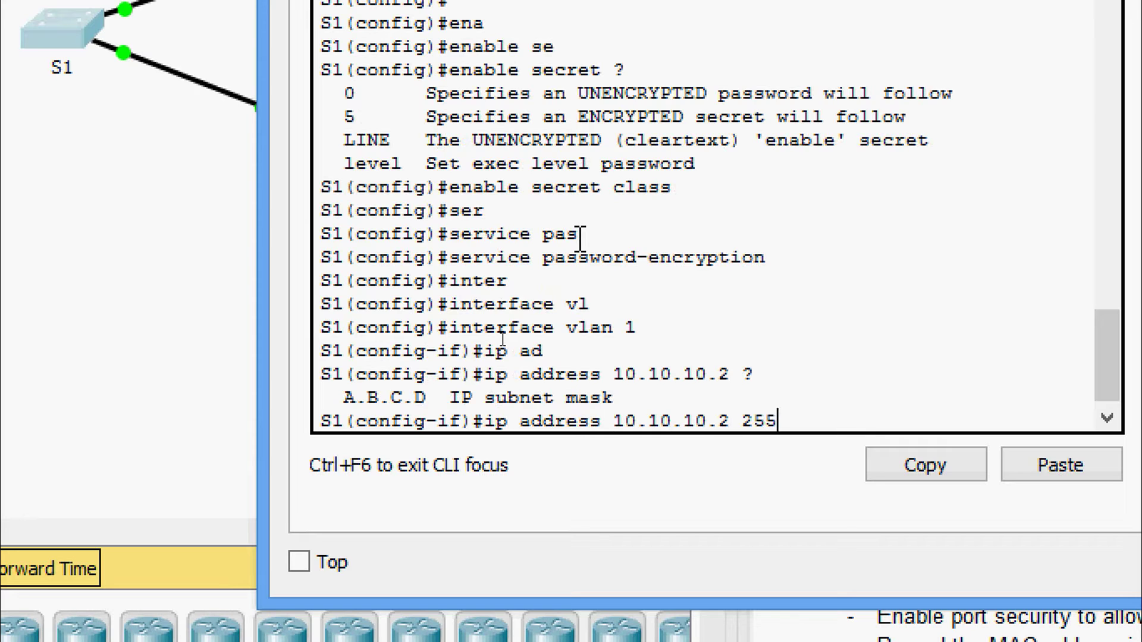
type(".255.255.0")
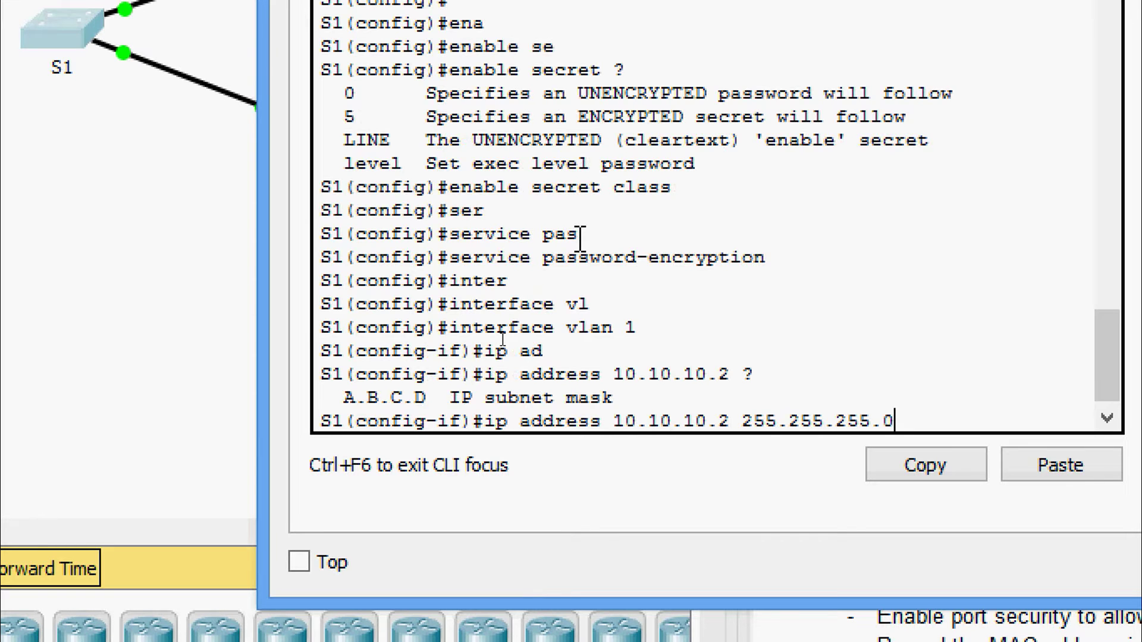
key("Return")
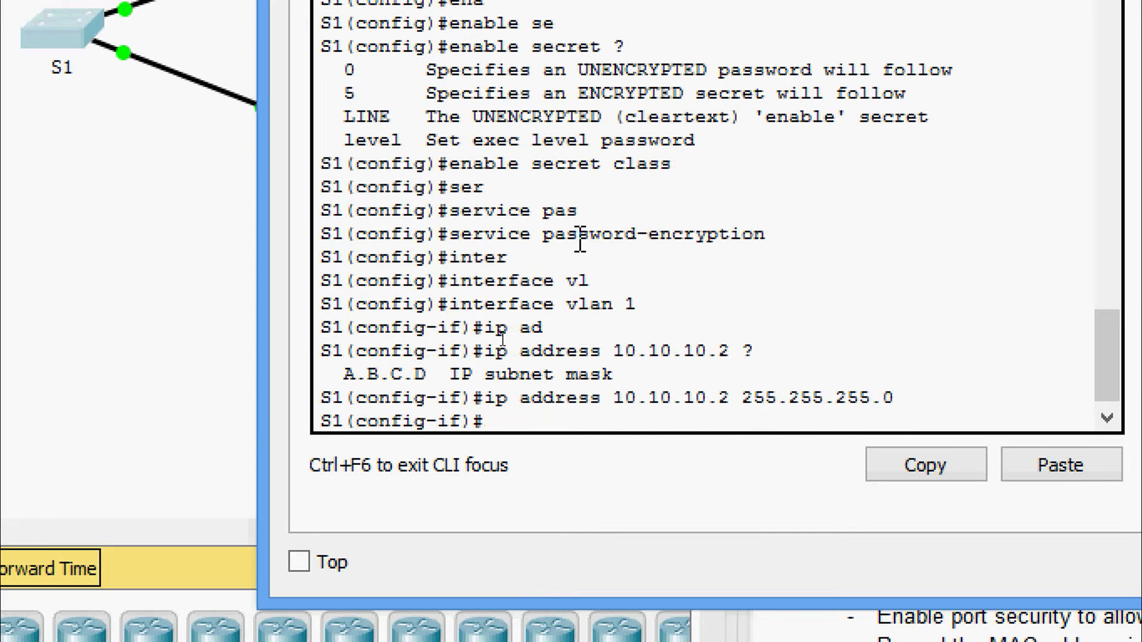
type("no shut")
key("Tab")
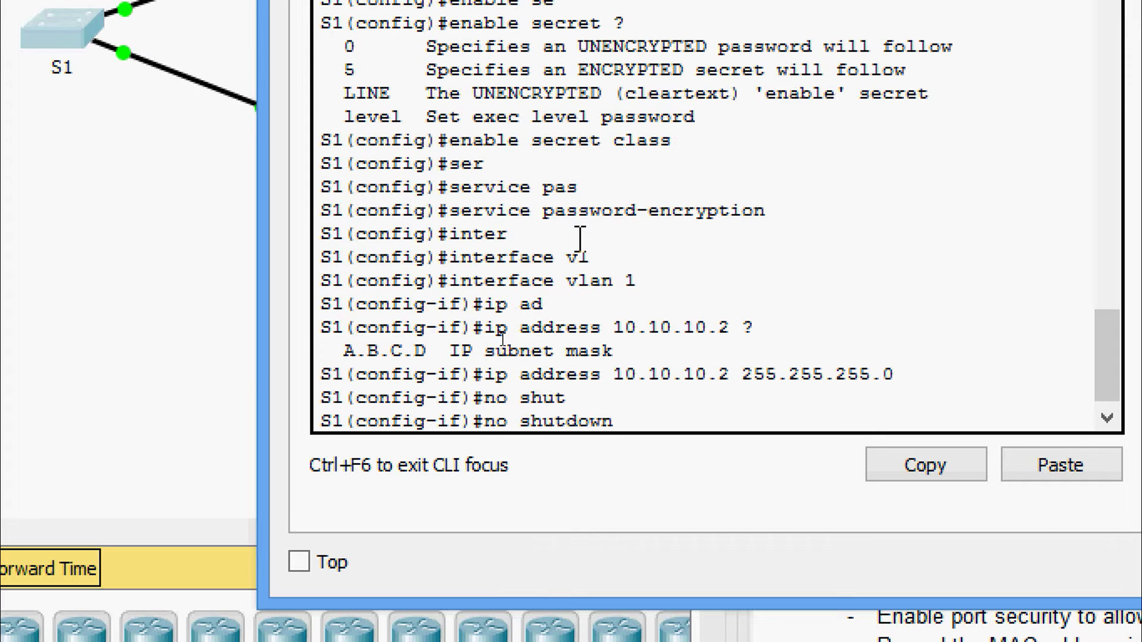
key("Return")
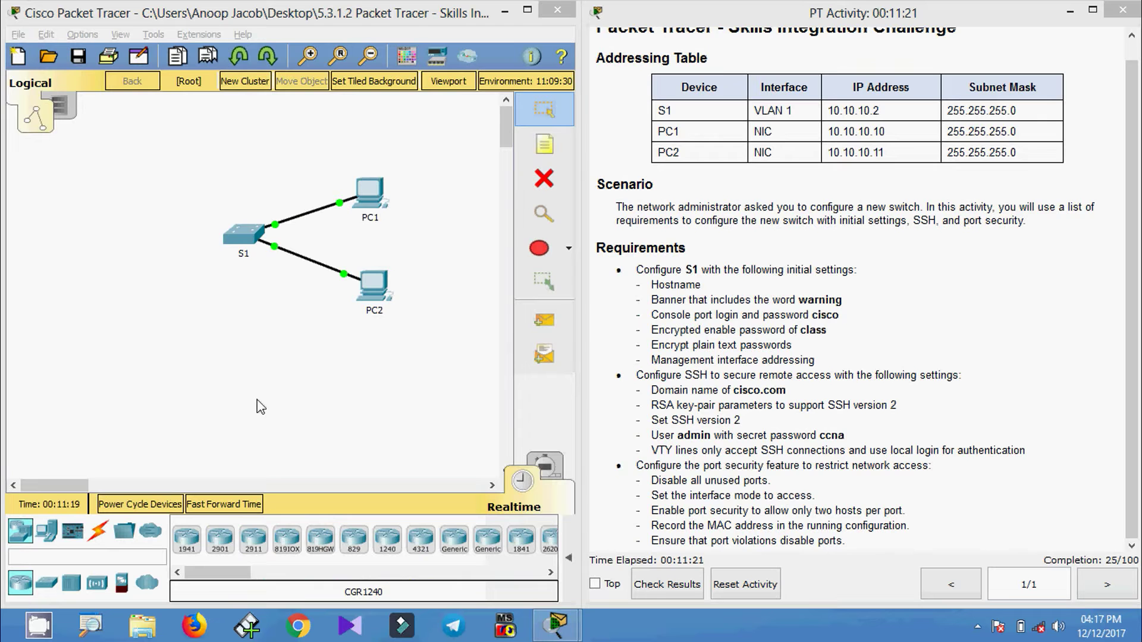
left_click(241, 244)
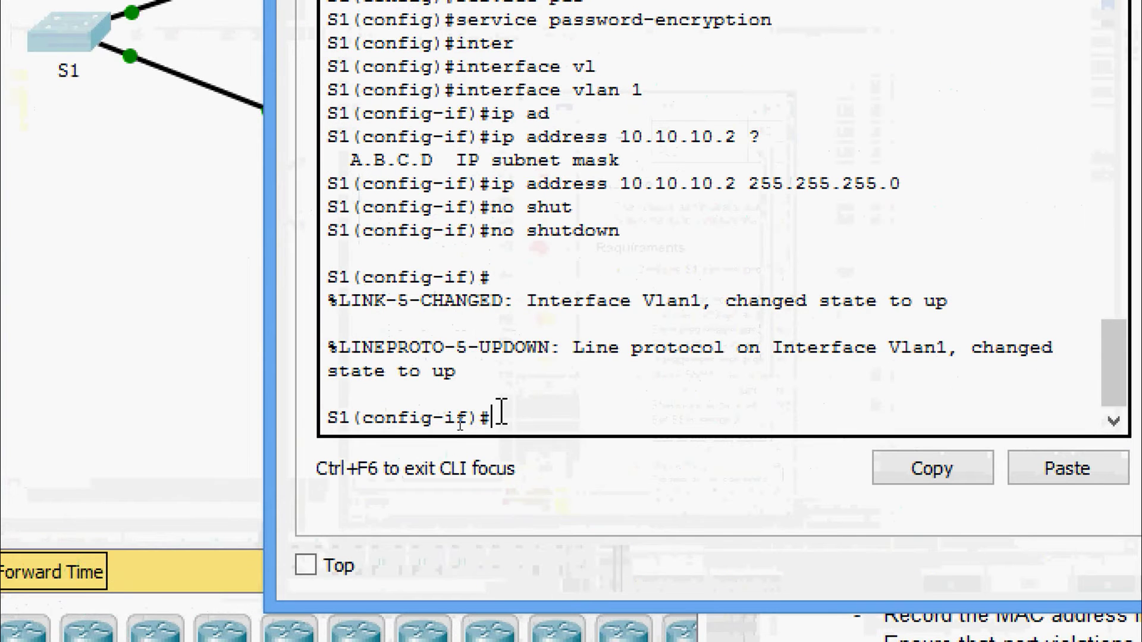
Leave interface mode and set SSH to version 2.
key("Return")
type("exit")
key("Return")
key("Return")
type("ip ssh")
key("Tab")
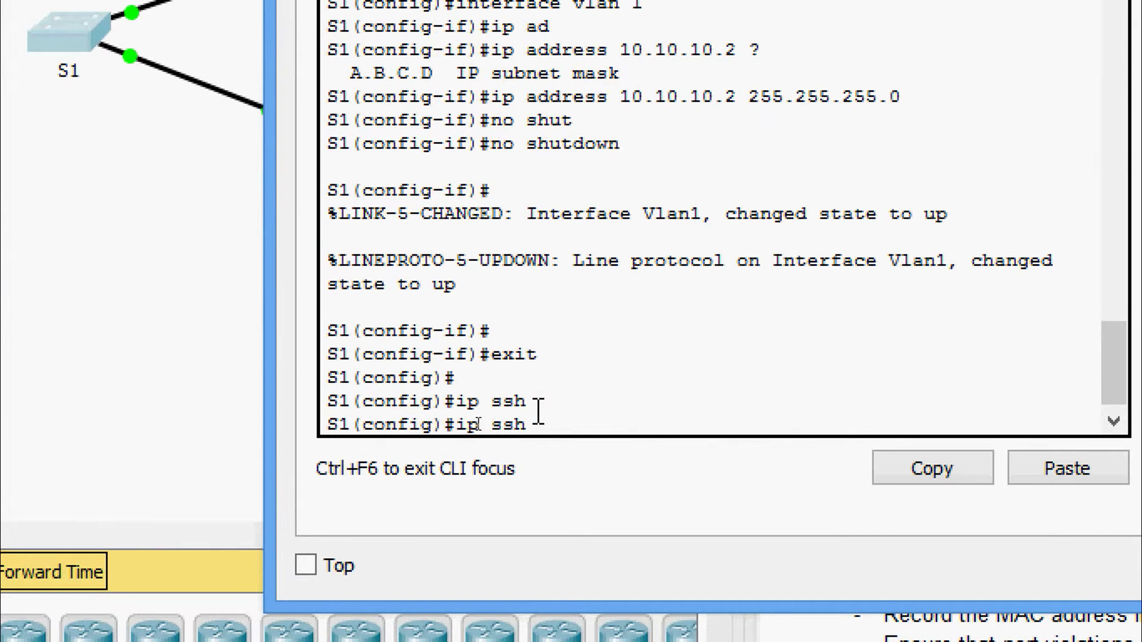
type("v")
key("Tab")
type("2")
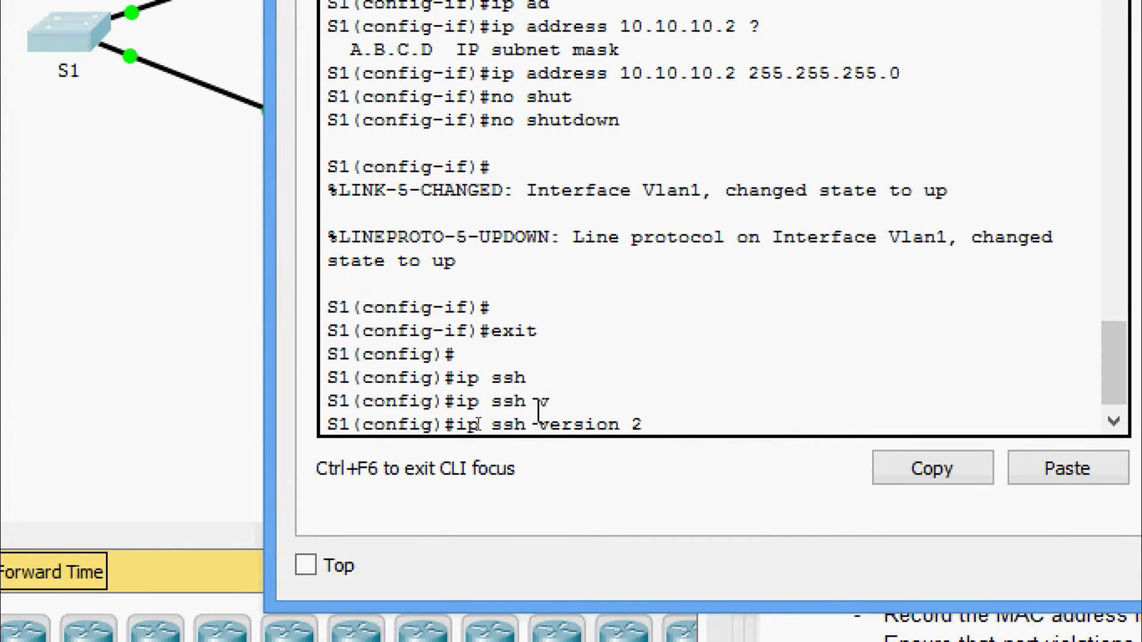
key("Return")
Set the IP domain name to cisco.com.
type("ip dom")
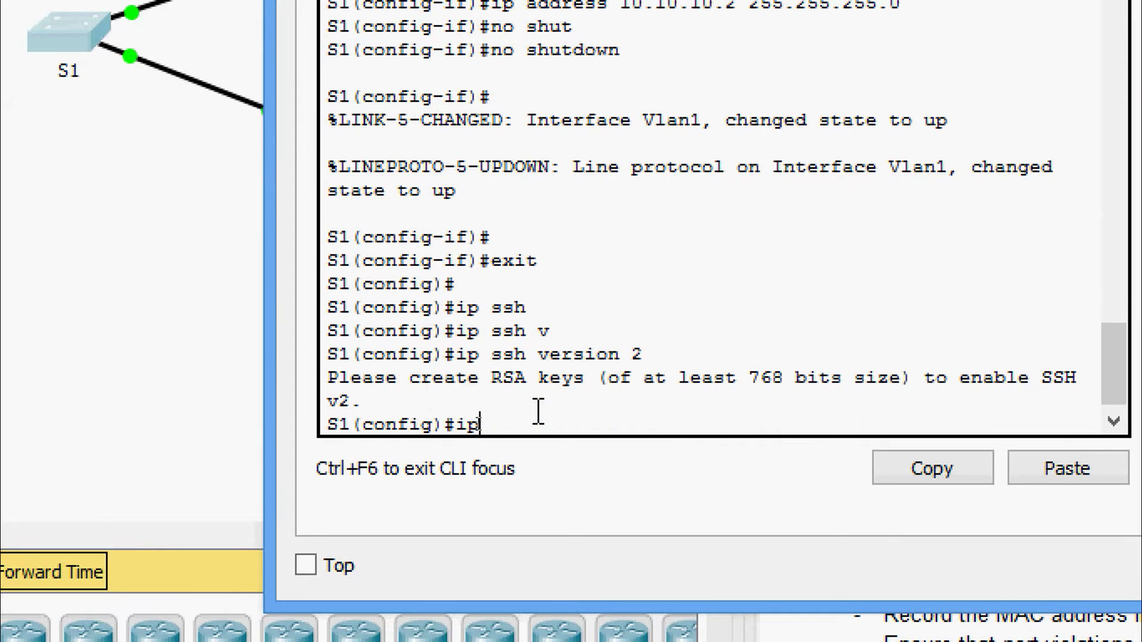
key("Tab")
type("ain")
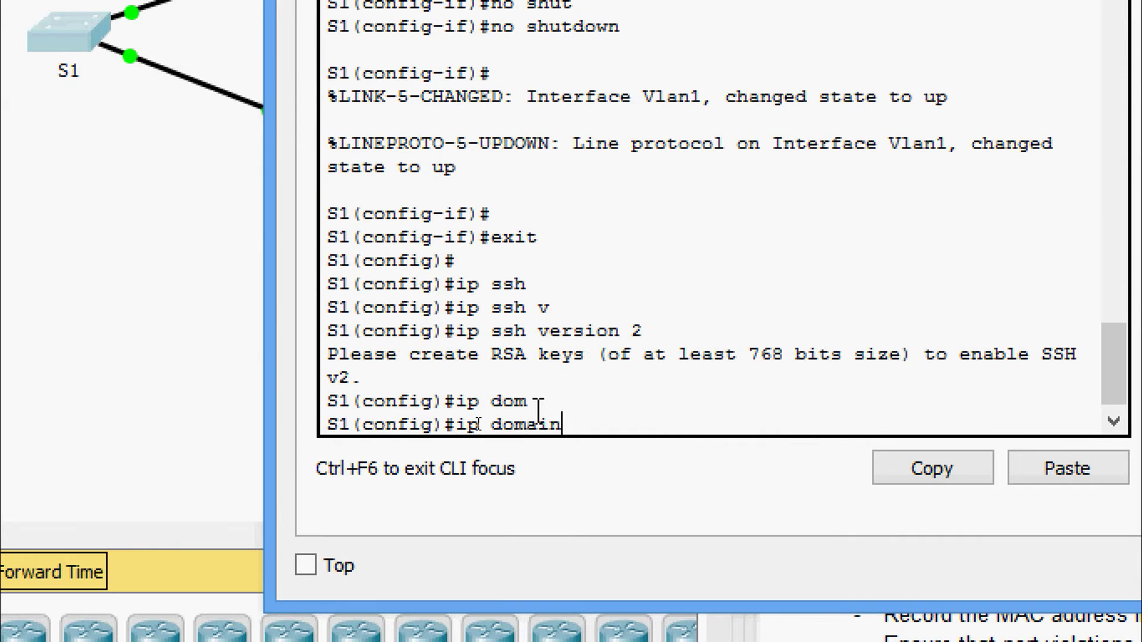
type("-na")
key("Tab")
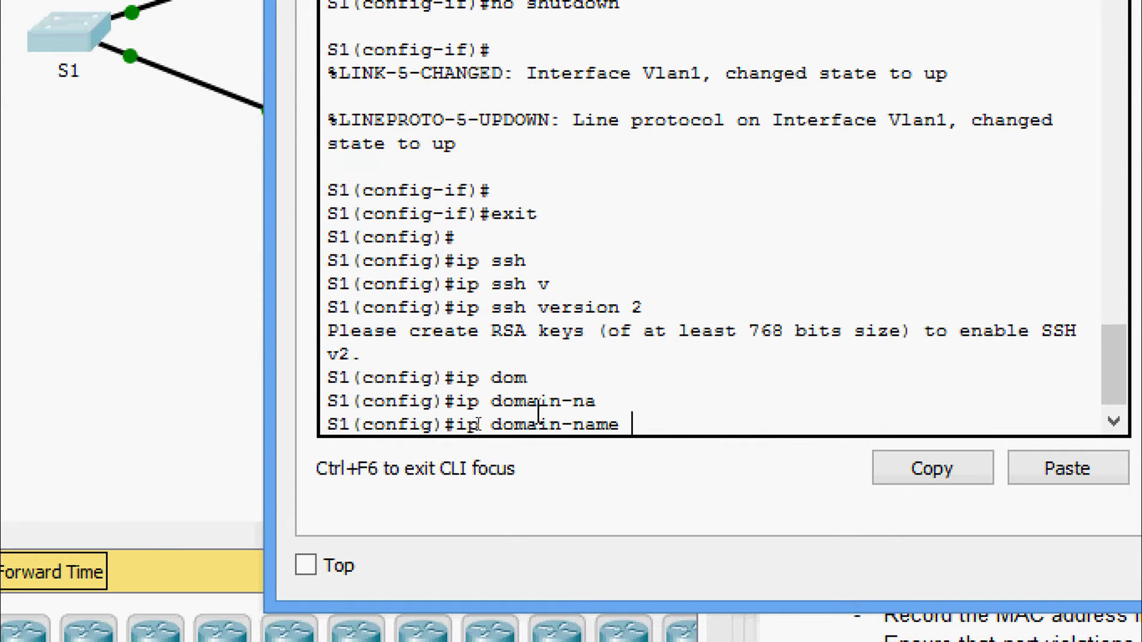
type("cisco.com")
key("Return")
Create local user admin with a secret password.
key("Tab")
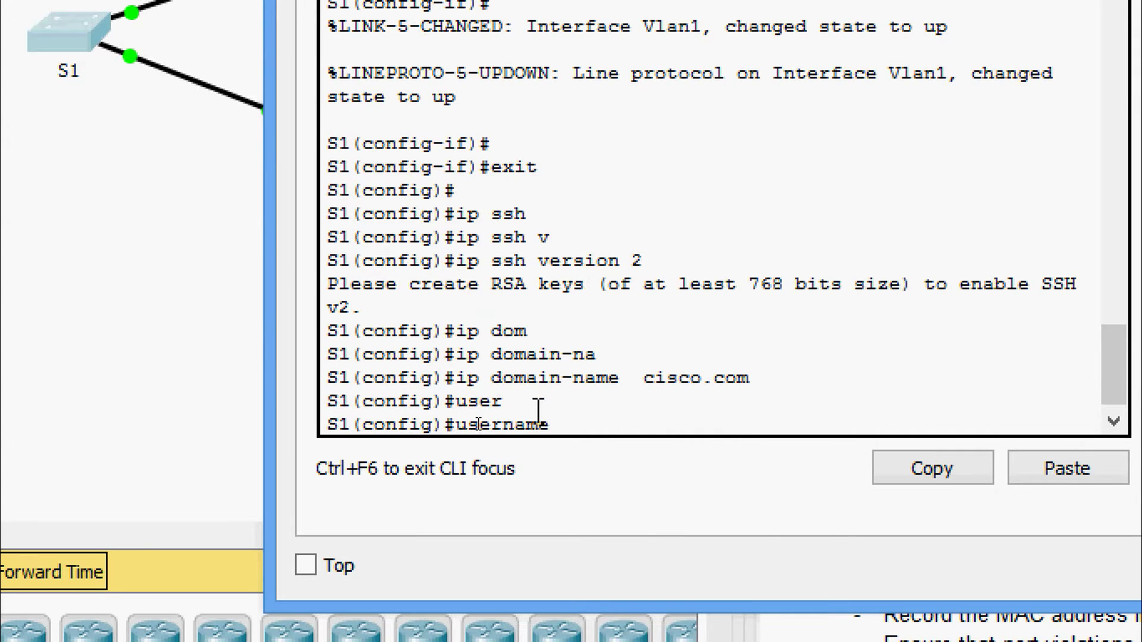
key("Tab")
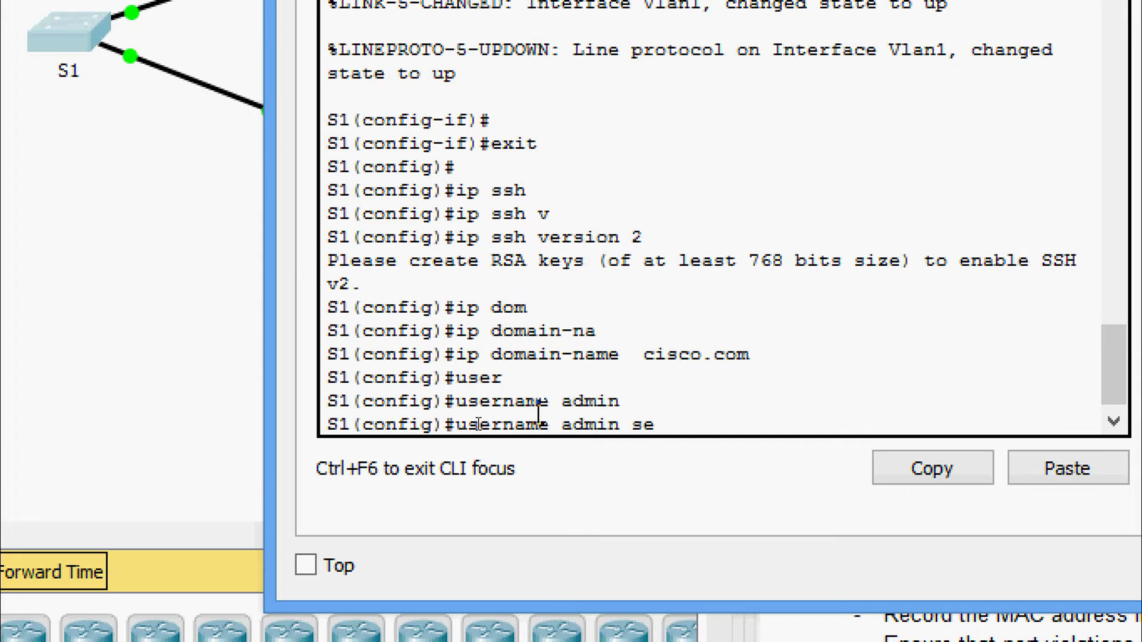
key("Tab")
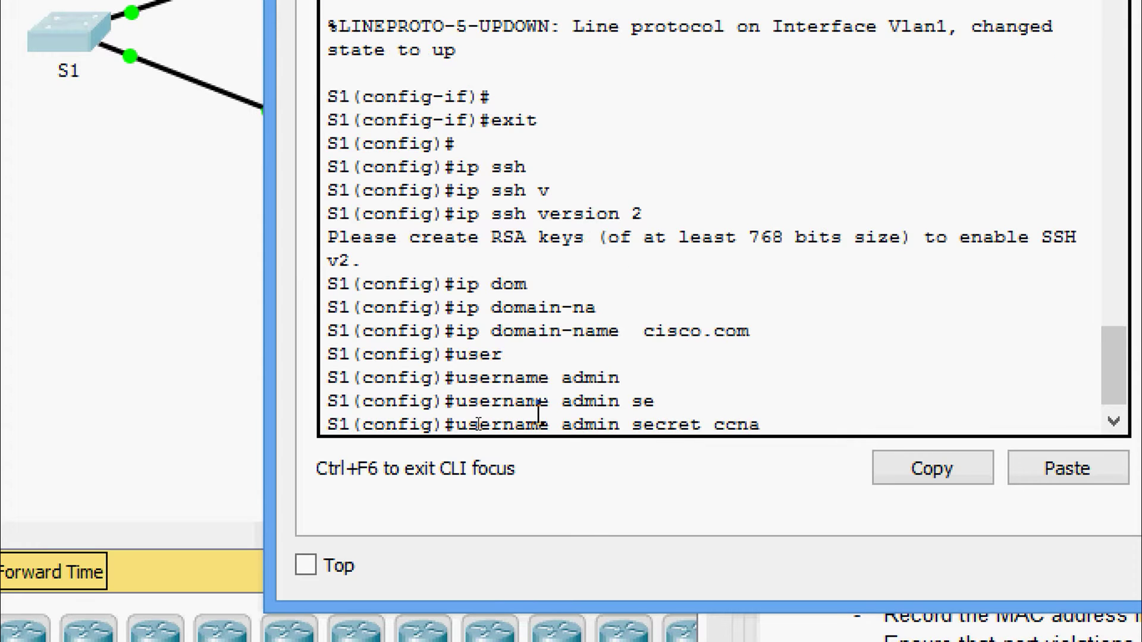
key("Return")
key("Return")
Generate 1024-bit RSA crypto keys.
type("cry")
key("Tab")
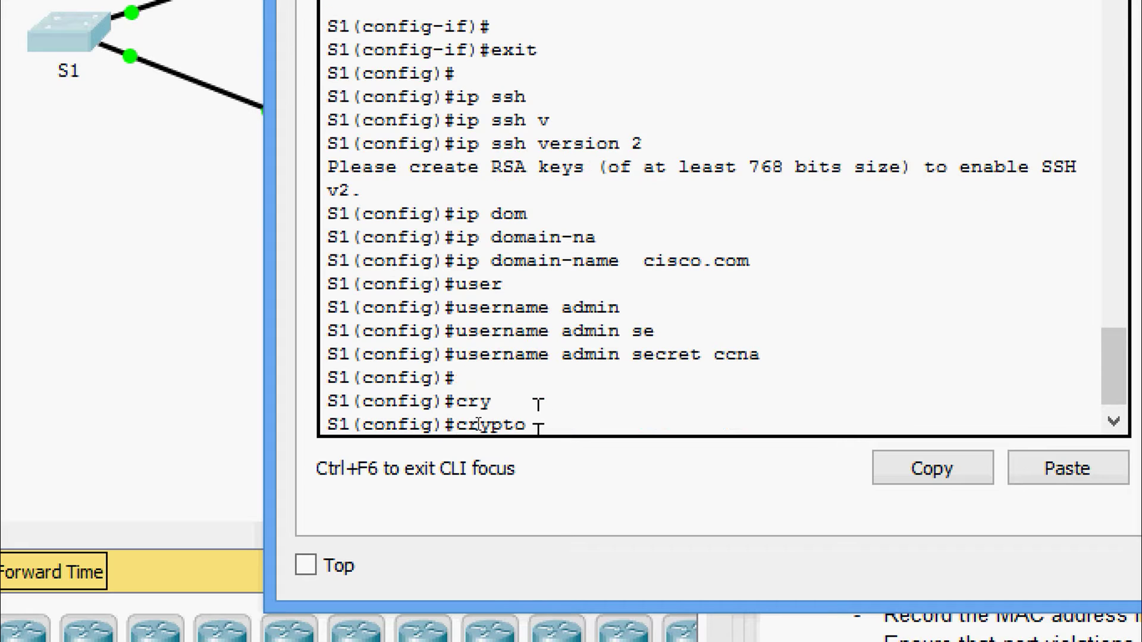
type("ke")
key("Tab")
type("ge")
key("Tab")
type("rs")
key("Tab")
key("Return")
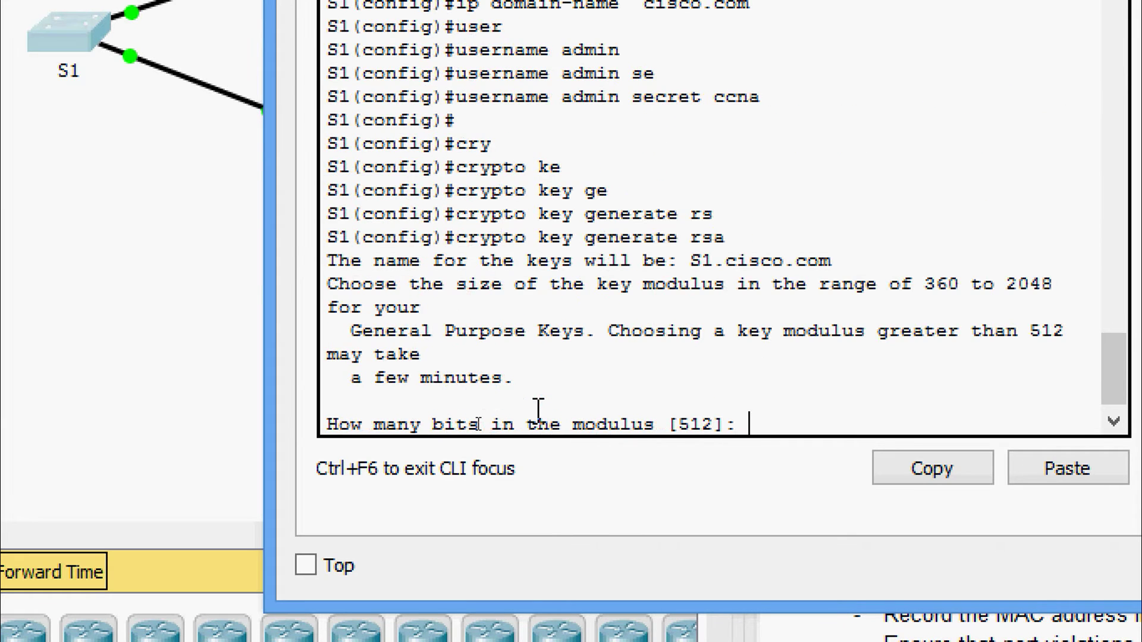
type("1024")
key("Return")
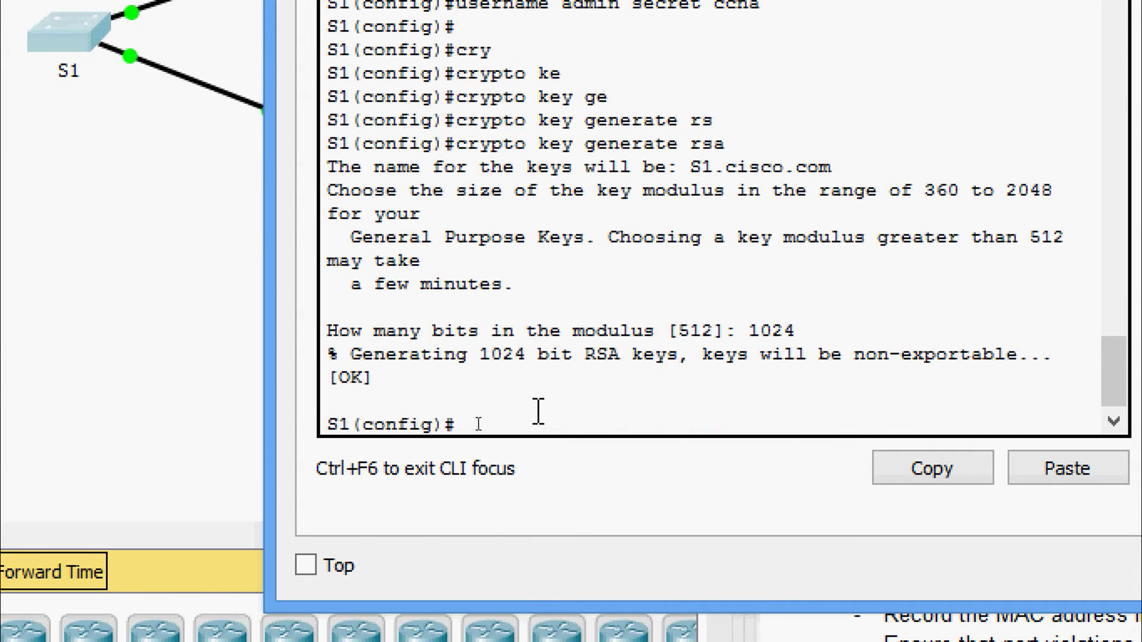
Configure VTY lines 0 15 to use login local.
type("line vty ")
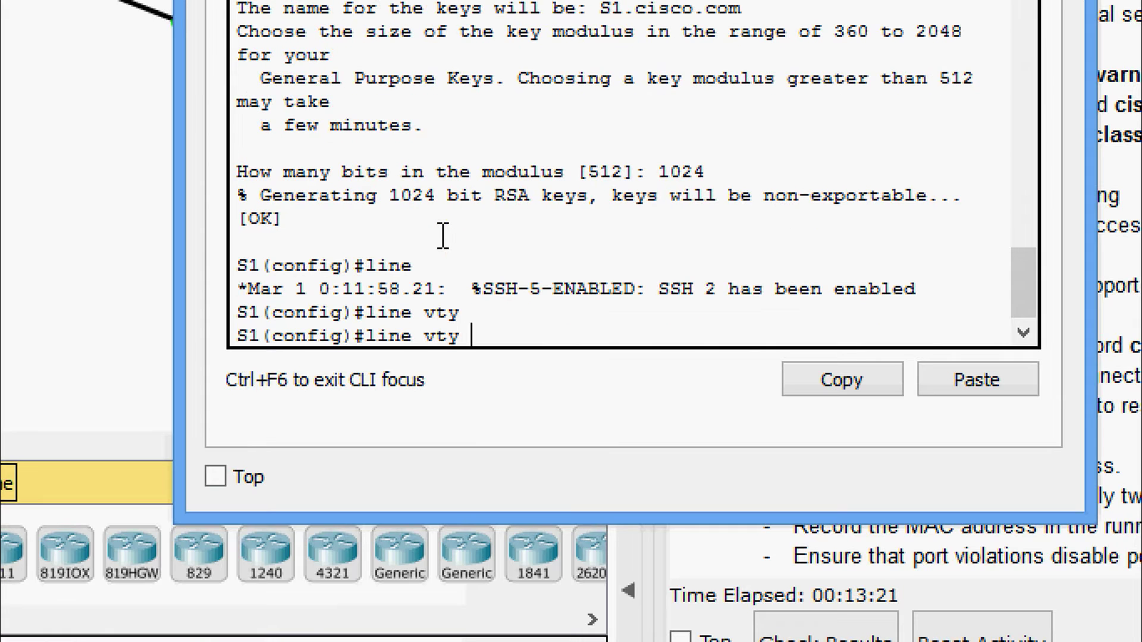
type("0 15")
key("Return")
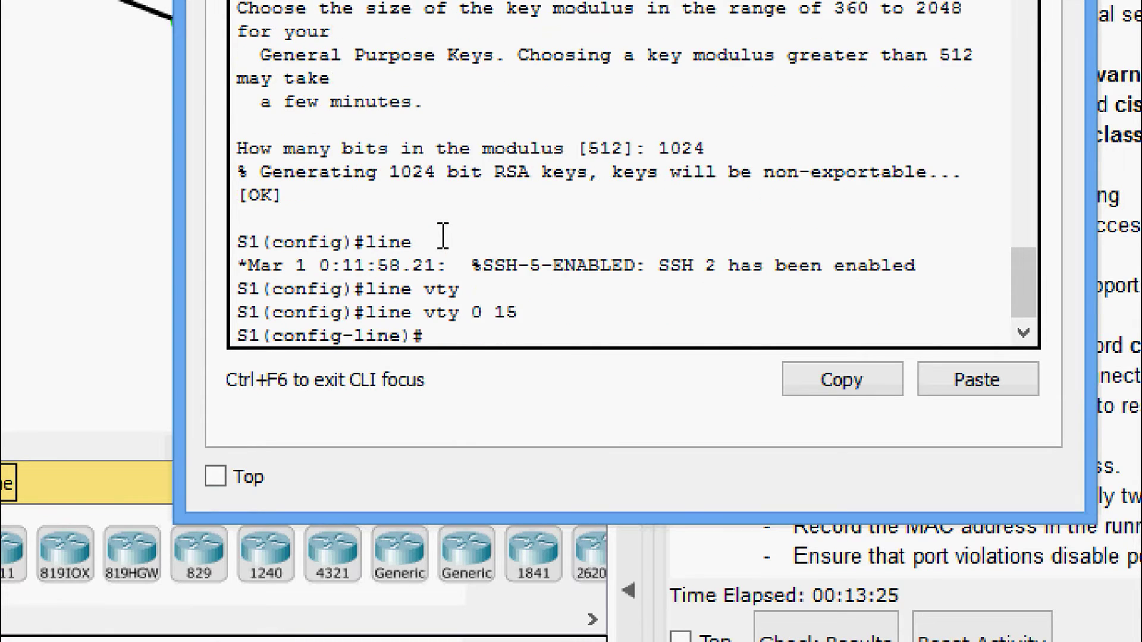
type("login")
key("Return")
key("Up")
type("local")
key("Return")
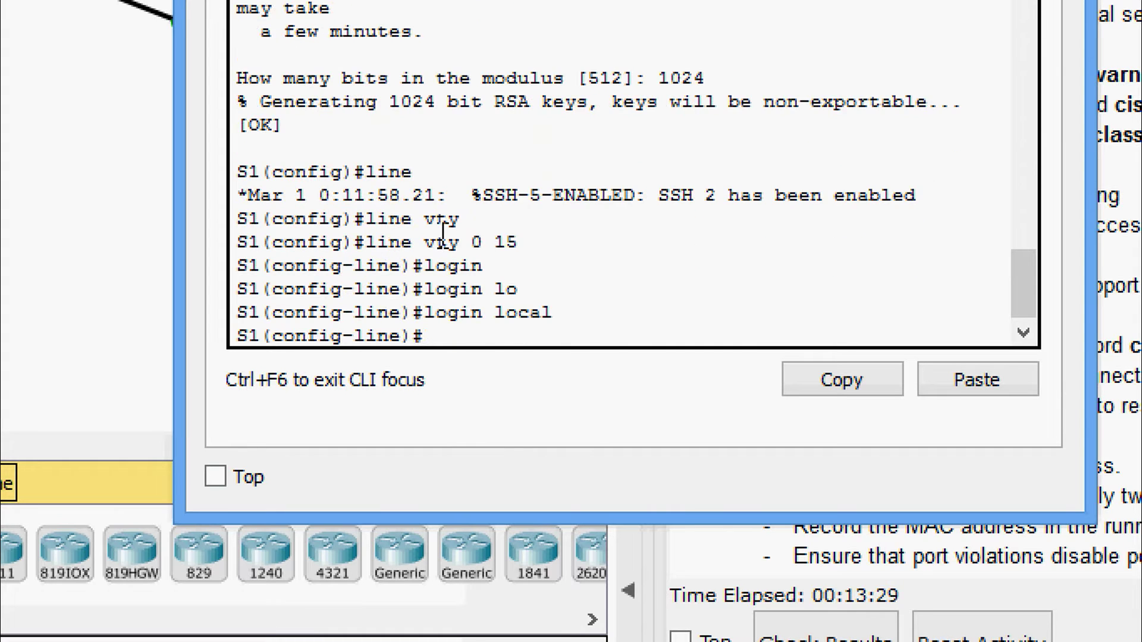
Restrict the VTY lines to SSH with transport input ssh.
type("tr")
key("Tab")
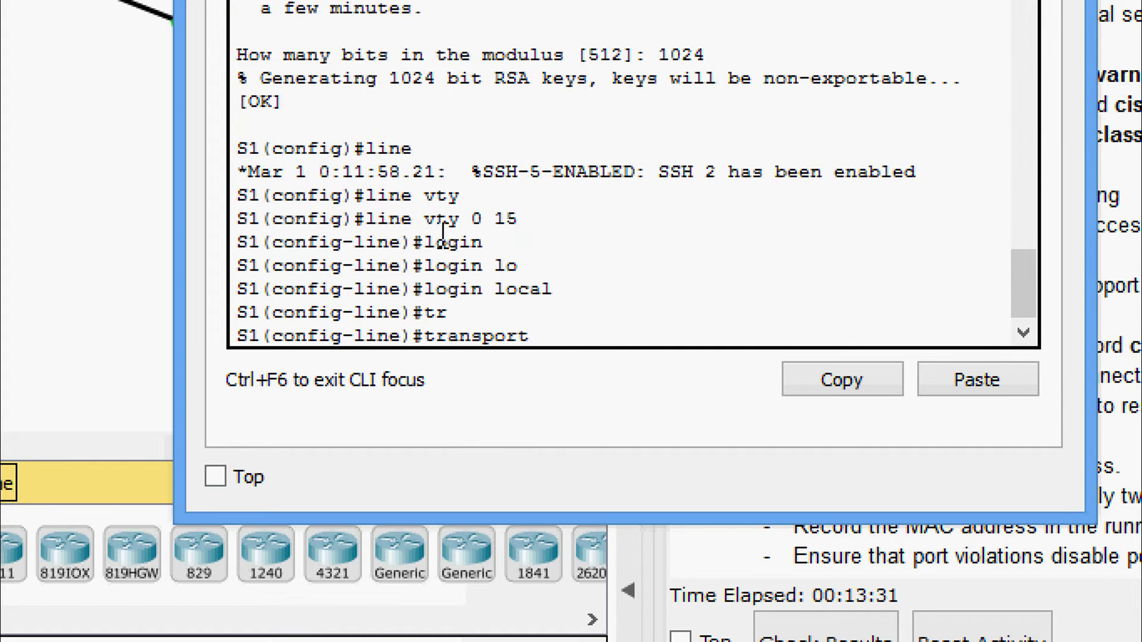
type("in")
key("Tab")
type("ss")
key("Tab")
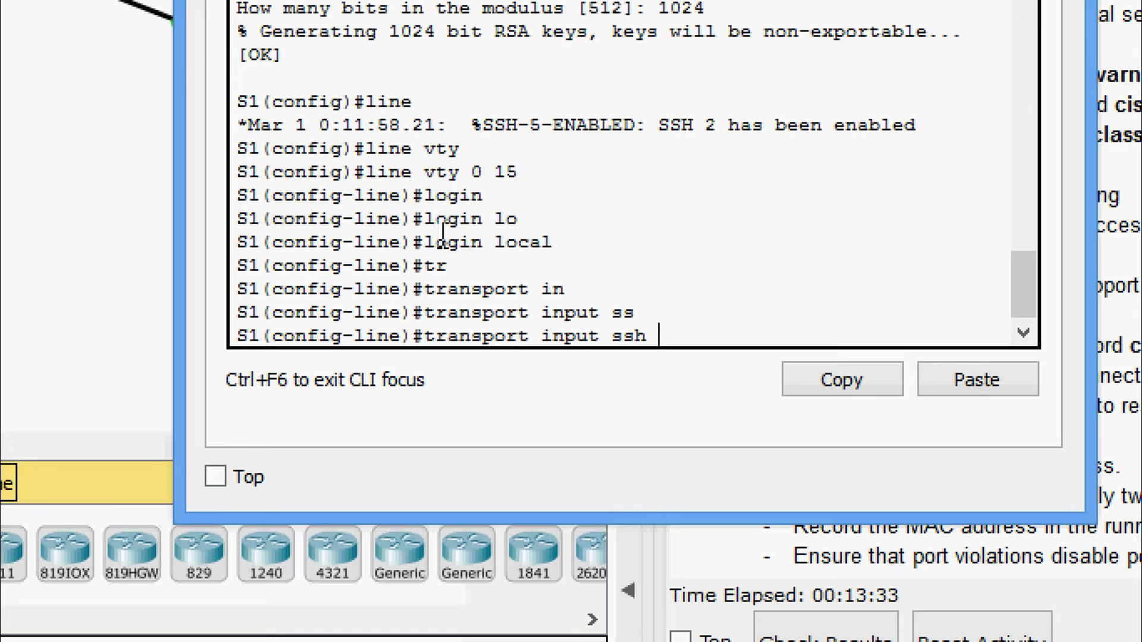
key("Return")
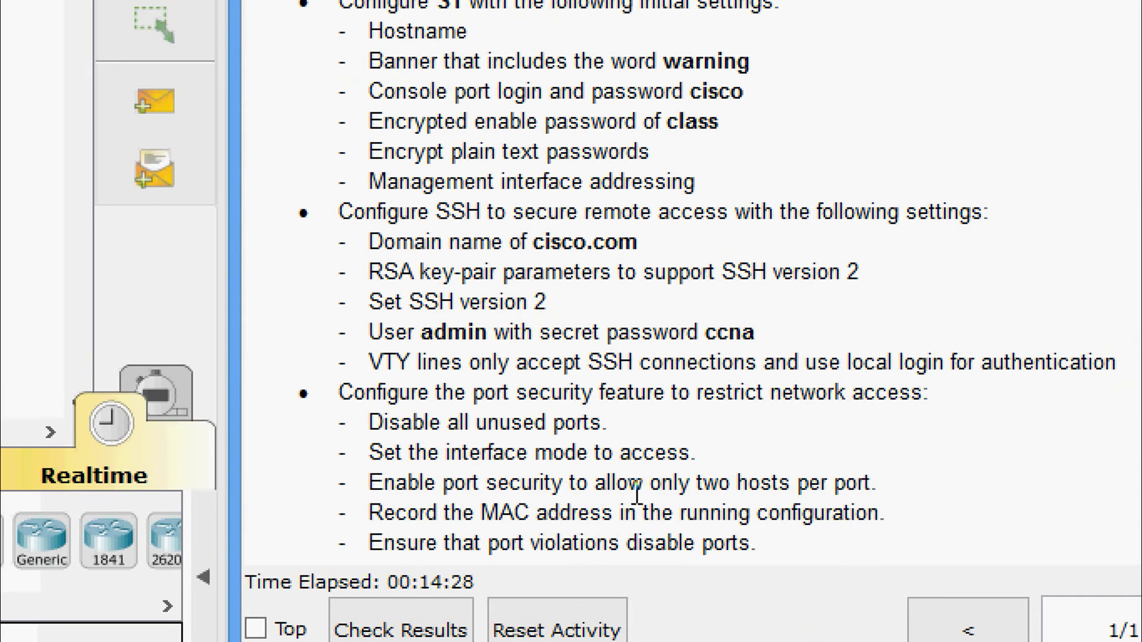
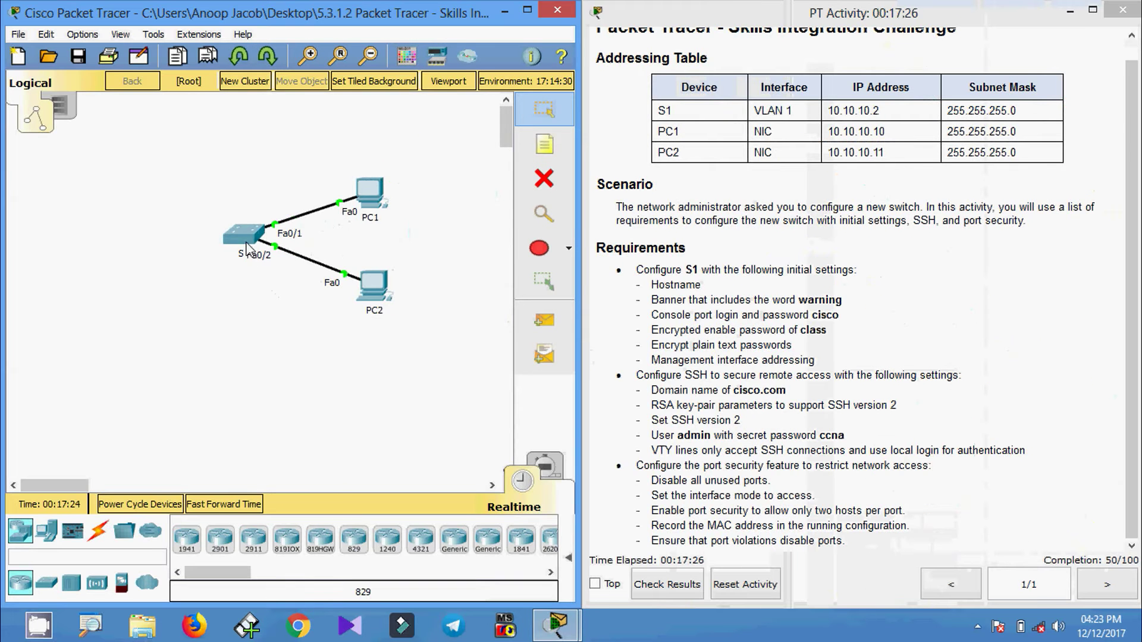
Open S1's command line and return it to privileged EXEC mode.
left_click(295, 236)
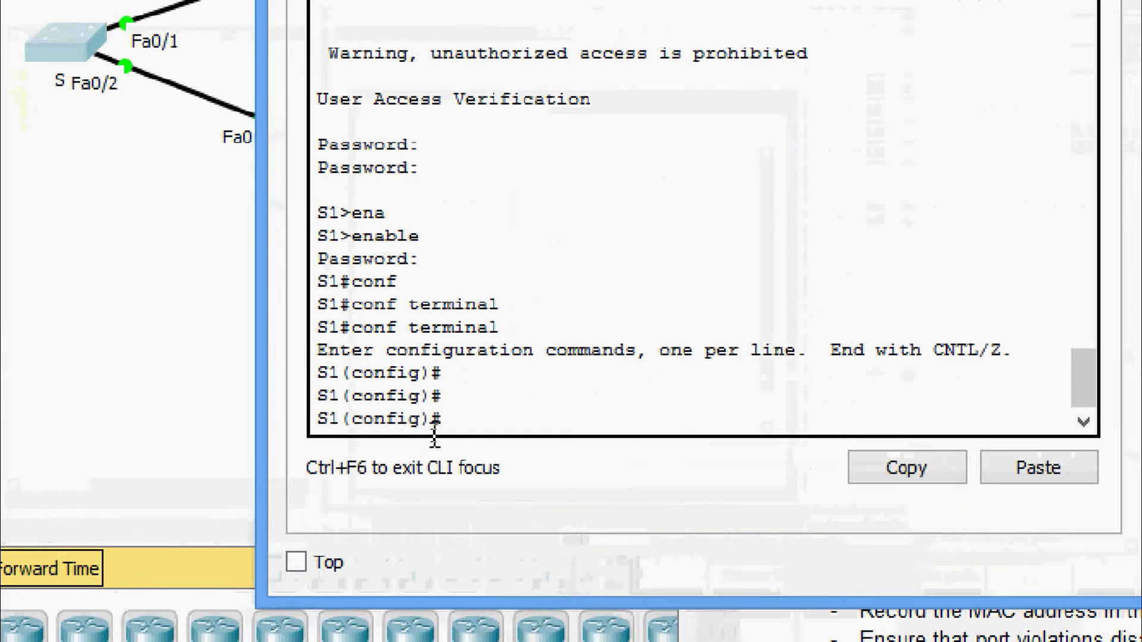
key("ctrl+z")
key("Return")
Run show ip interface brief on S1, confirming Vlan1 is up at 10.10.10.2.
type("sh")
key("Tab")
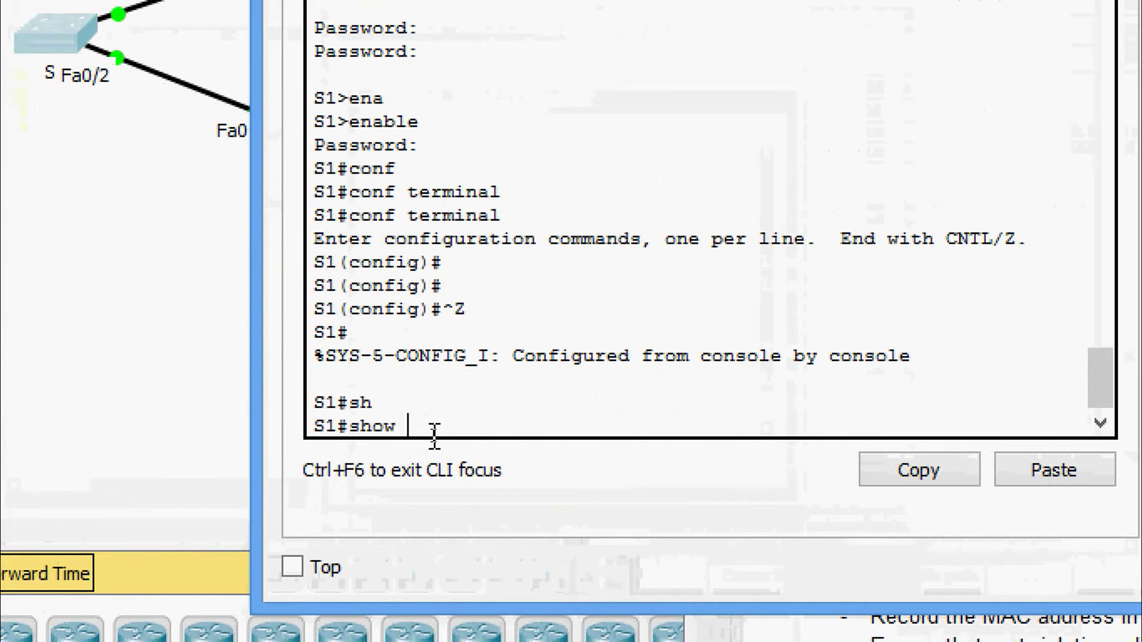
type("ip inter")
key("Tab")
key("Tab")
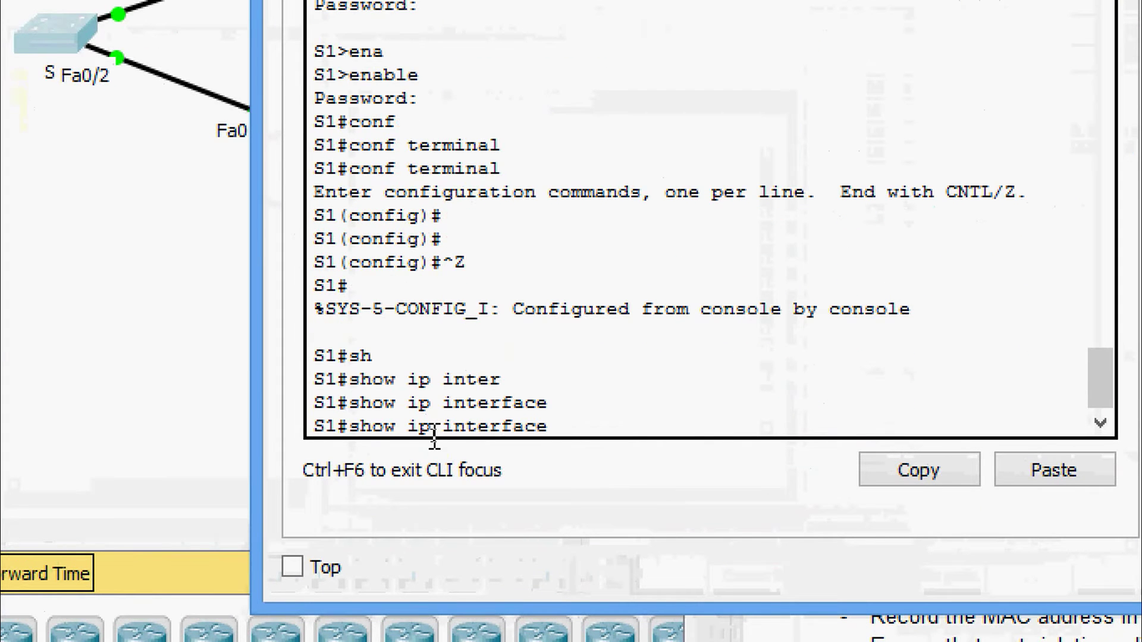
type("b")
key("Tab")
key("Return")
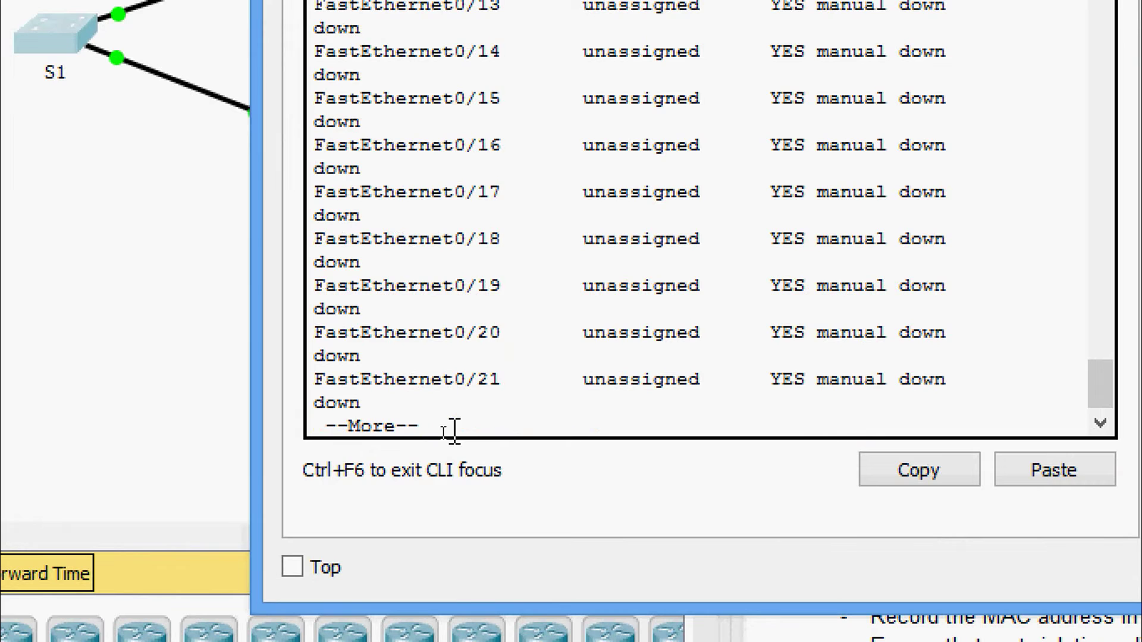
key("Return")
key("Return")
key("Return")
key("Return")
key("Return")
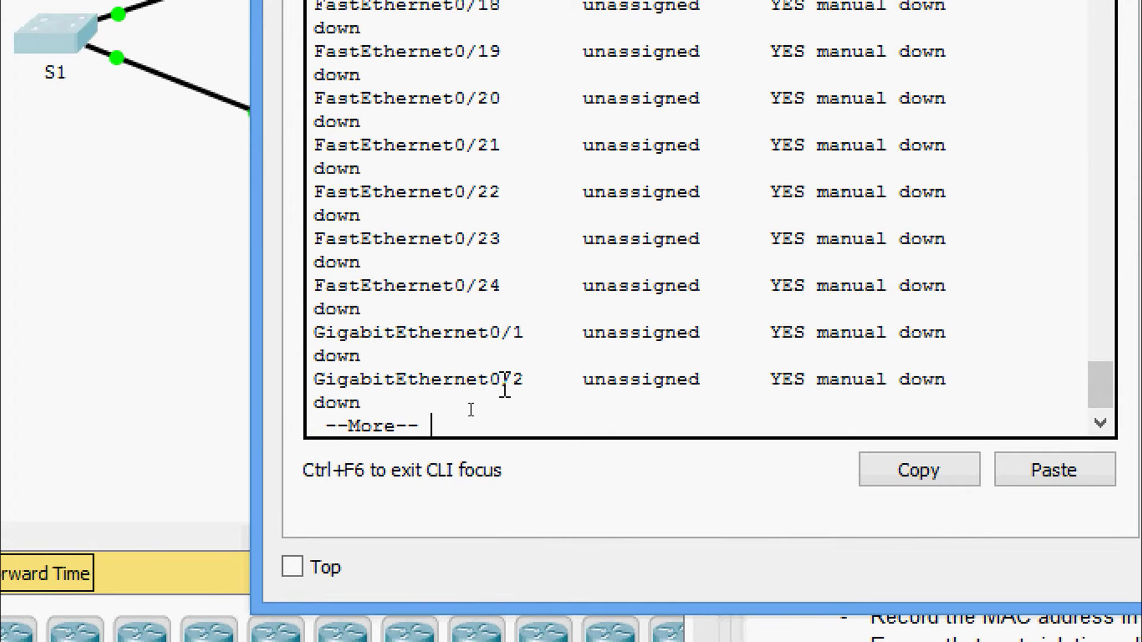
key("space")
key("Return")
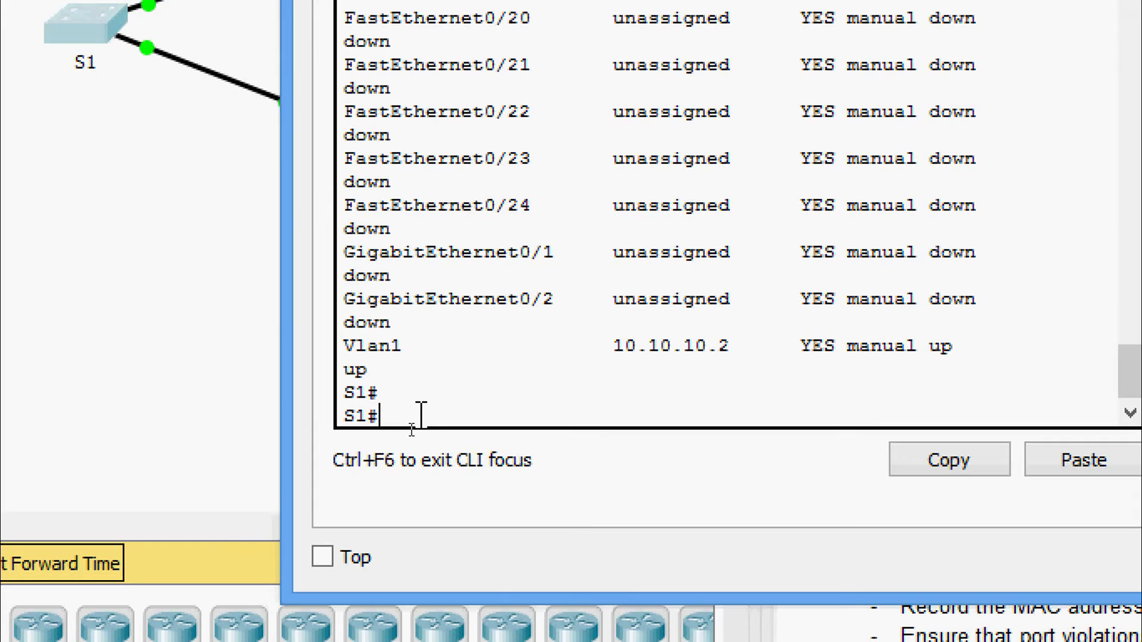
Enter global configuration mode with configure terminal, after erasing a mistyped command.
type("inter")
key("Tab")
key("BackSpace")
key("BackSpace")
key("BackSpace")
key("BackSpace")
key("BackSpace")
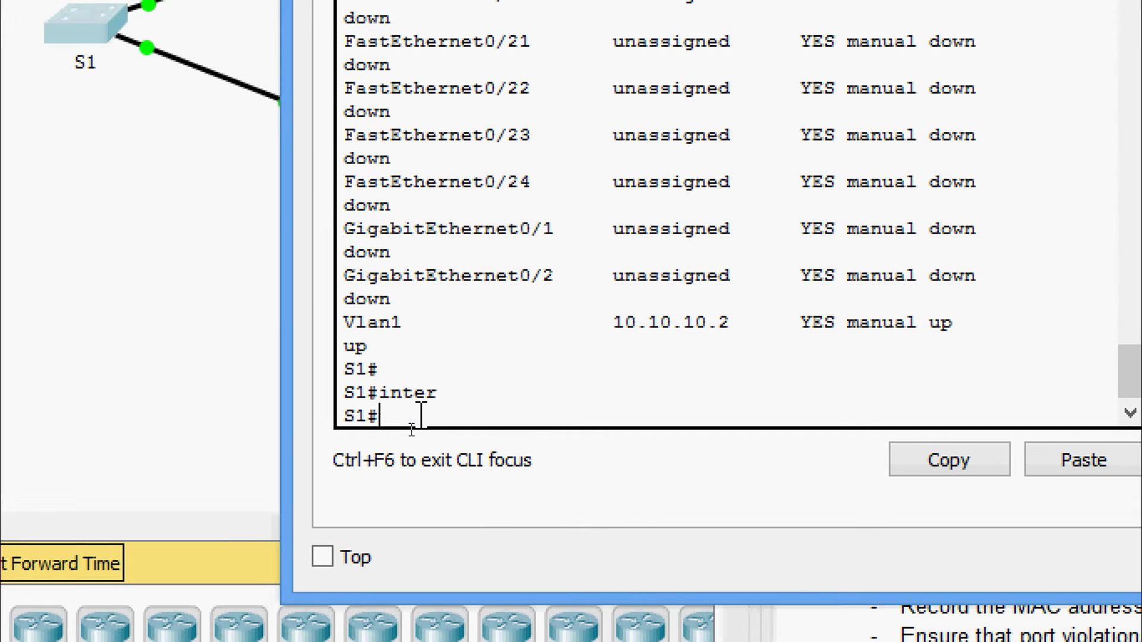
type("con")
key("Tab")
type("f")
key("Tab")
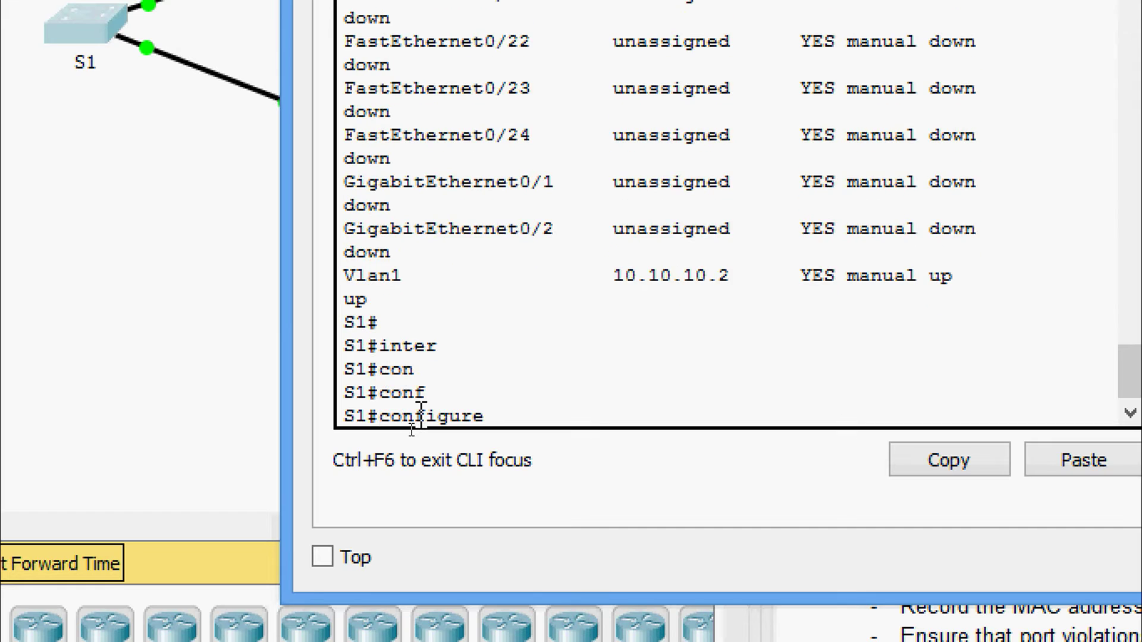
type("t")
key("Tab")
key("Return")
key("Return")
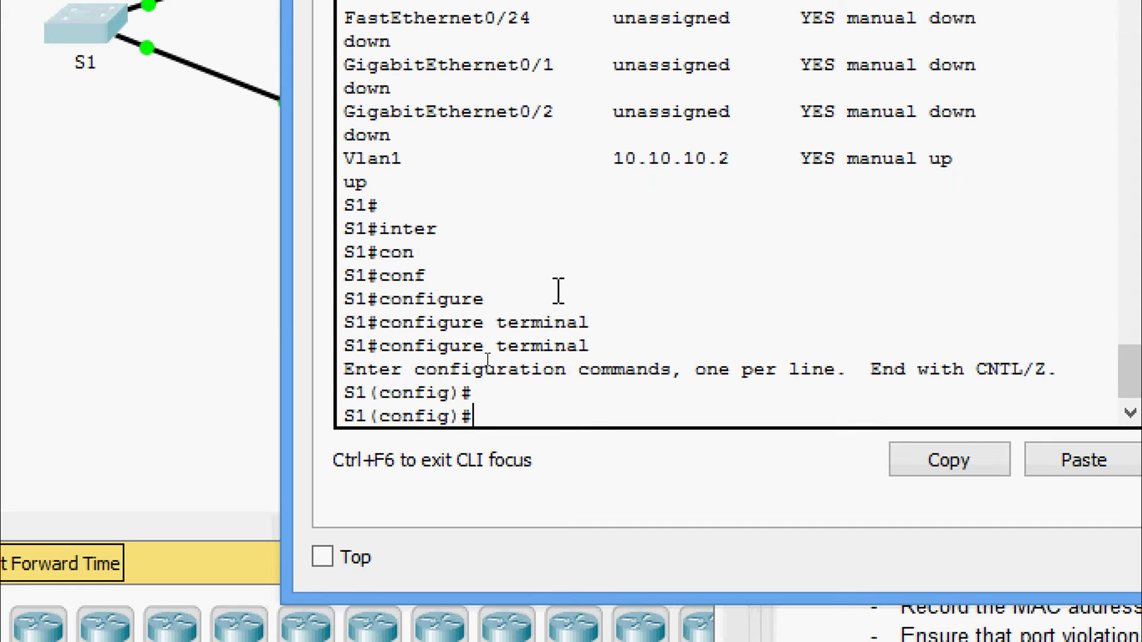
Select interface range FastEthernet0/3-24 and GigabitEthernet0/1-2 and shut them down.
type("inter")
key("Tab")
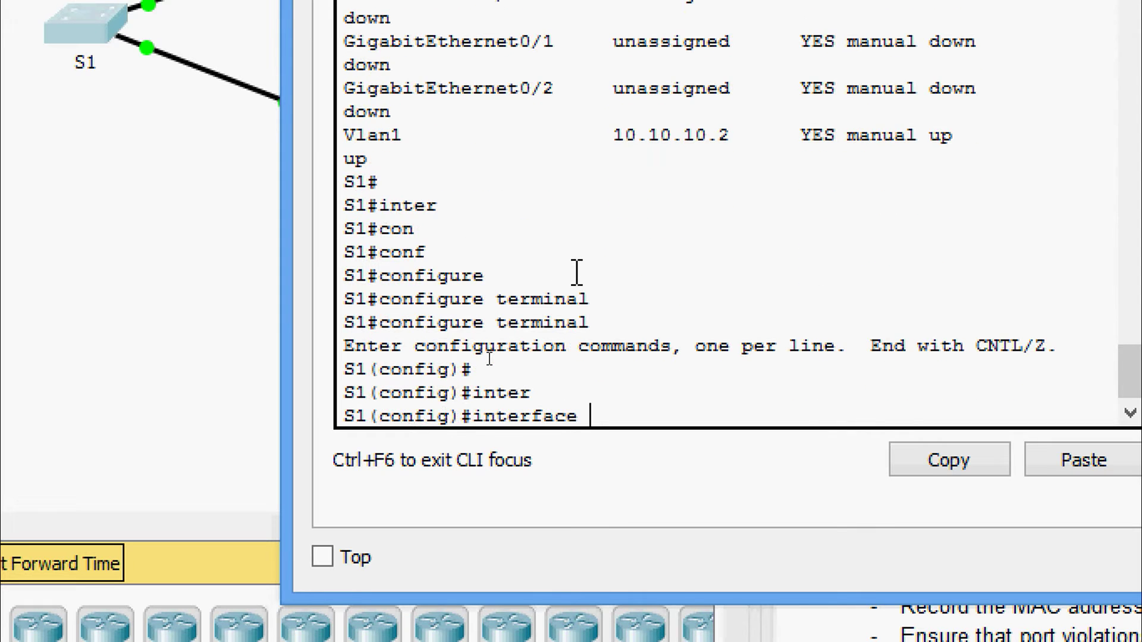
type("r")
key("Tab")
type("f")
key("Tab")
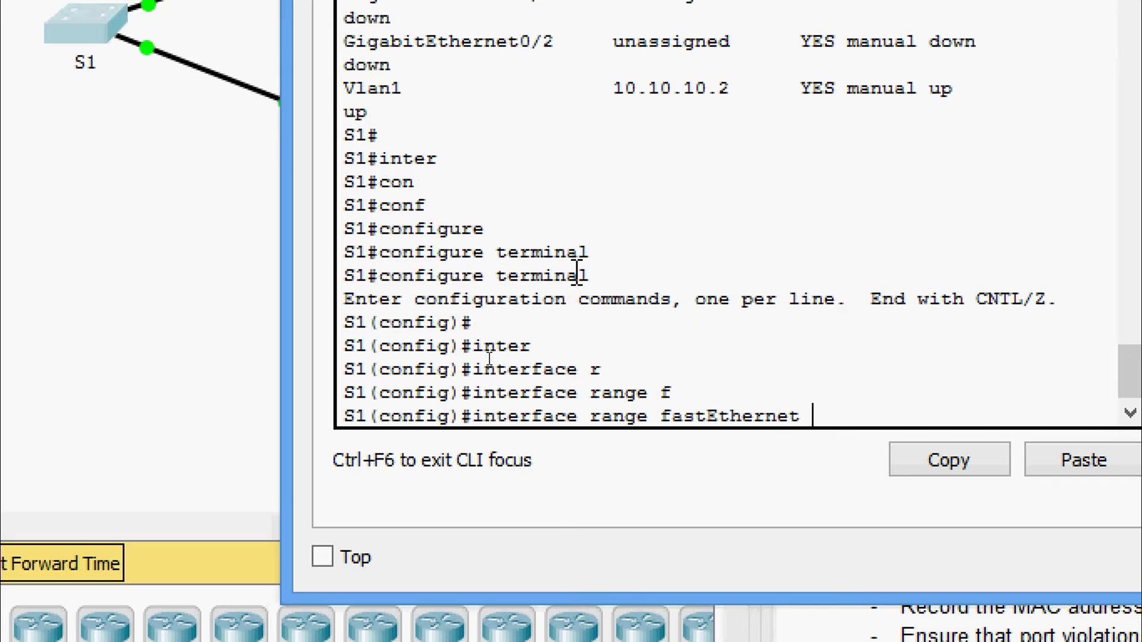
type("0/3-24, gi")
key("Tab")
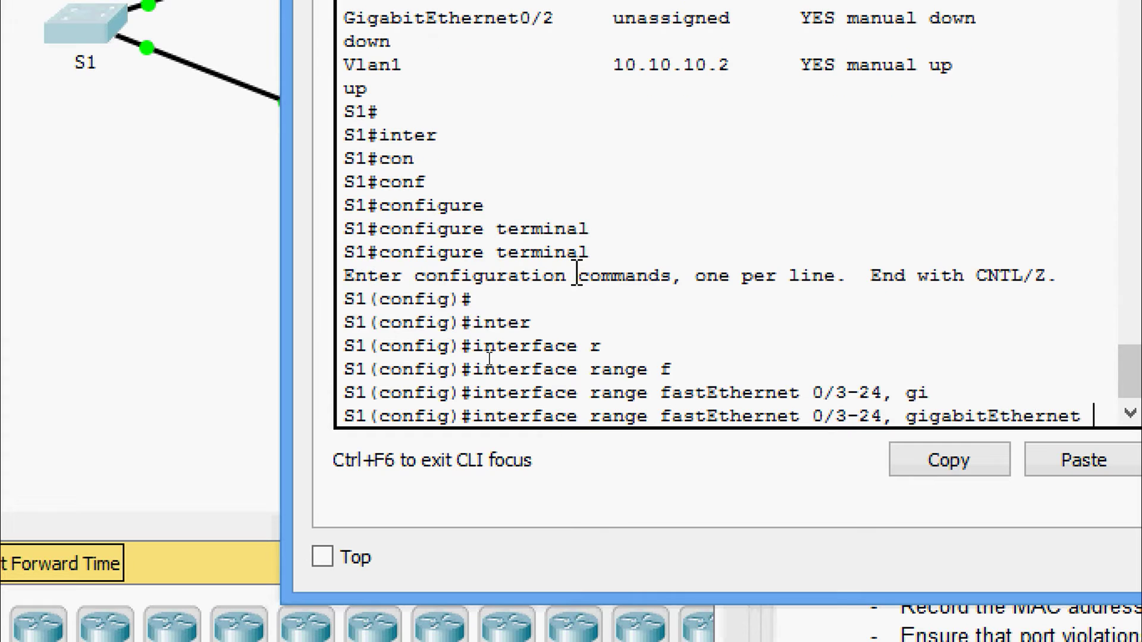
type("01")
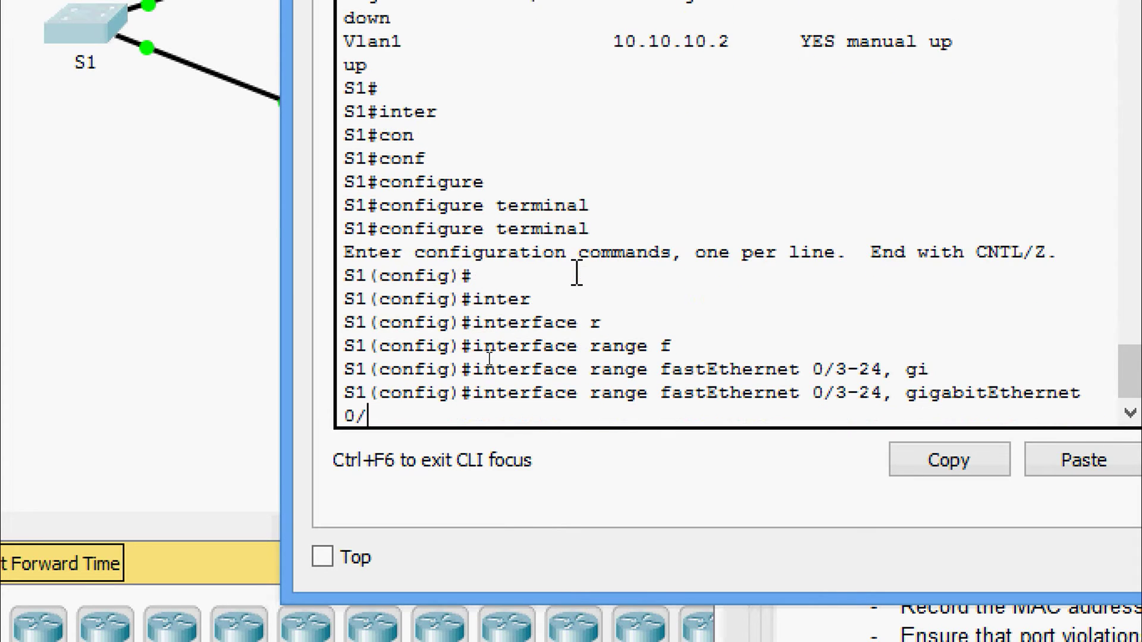
type("1-2")
key("Return")
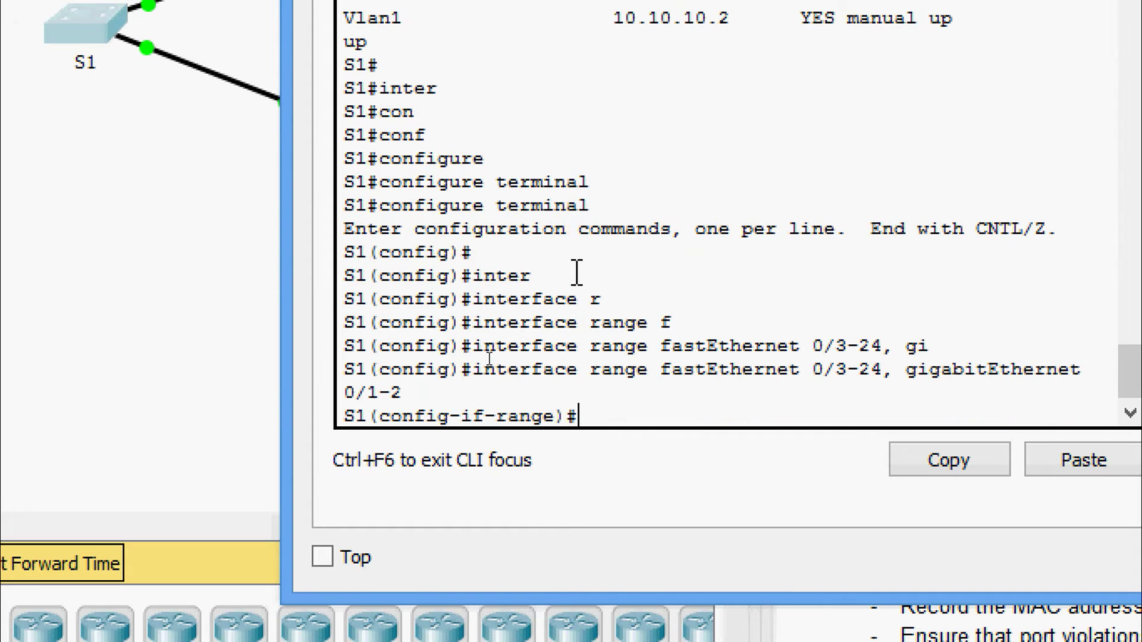
type("shut")
key("Tab")
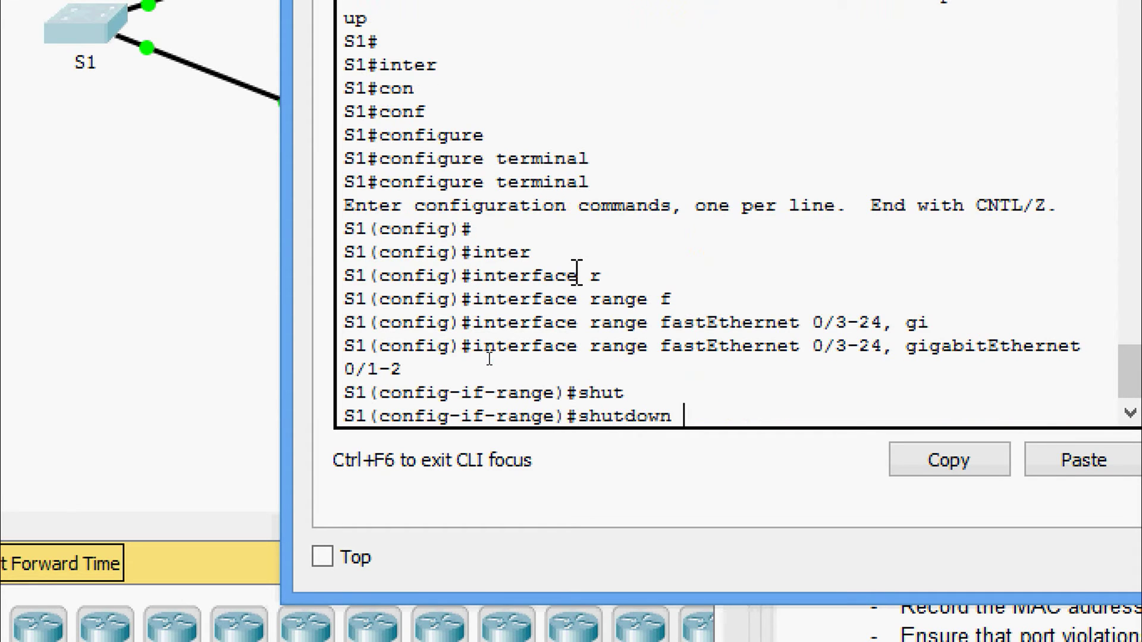
key("Return")
key("Return")
key("Return")
key("Return")
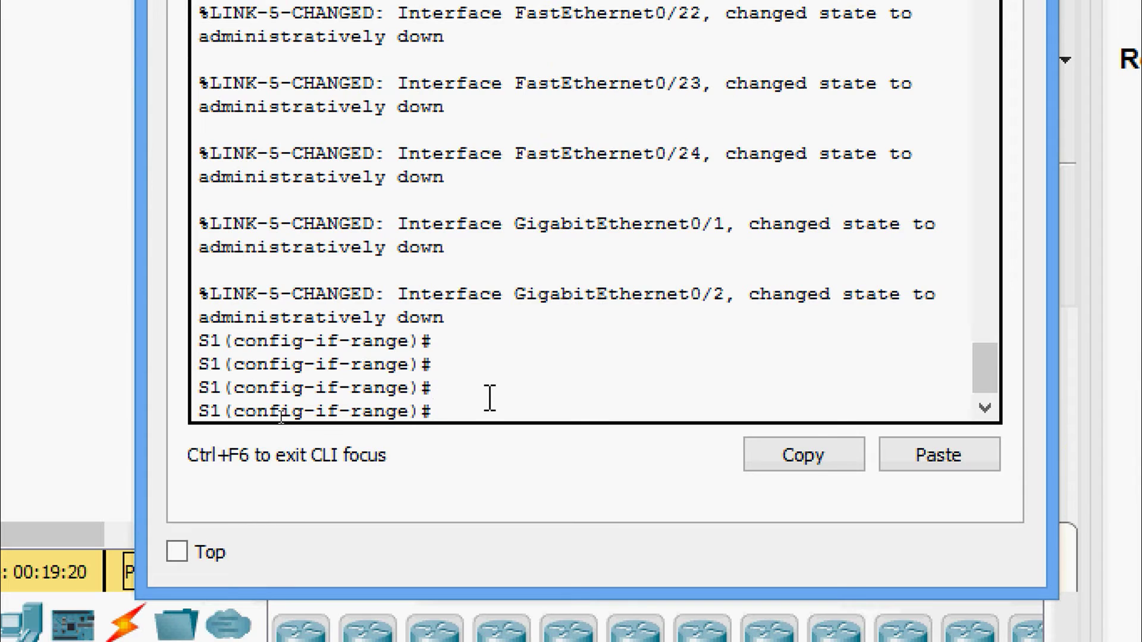
Exit the previous range and select interface range FastEthernet0/1-2.
type("s")
key("BackSpace")
type("exit")
key("Return")
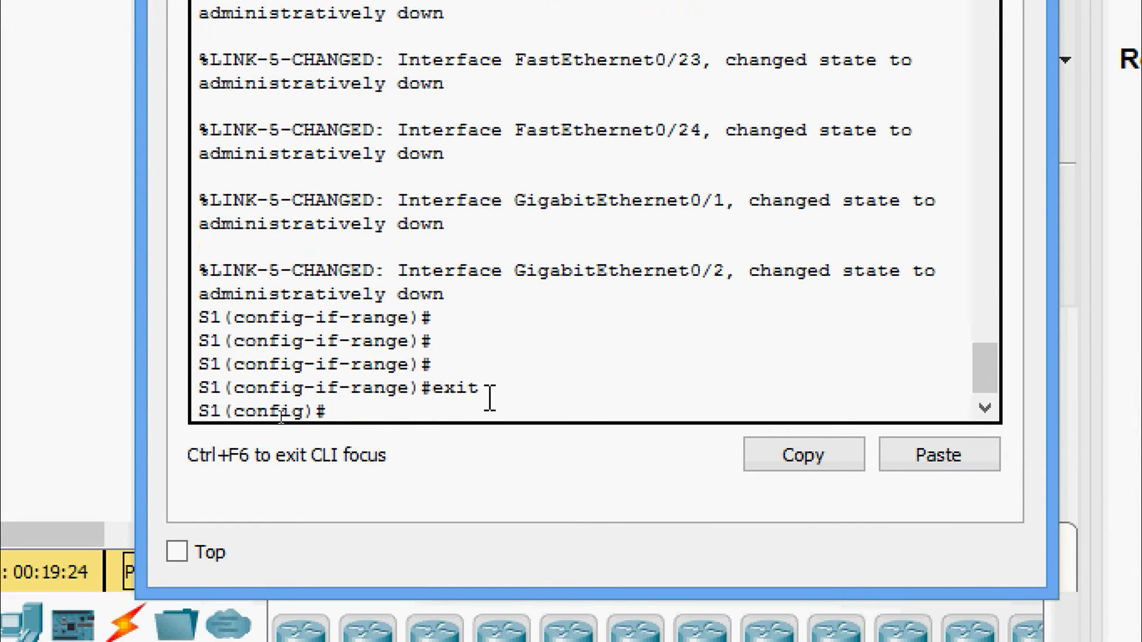
type("inter")
key("Tab")
type("r")
key("Tab")
type("f")
key("Tab")
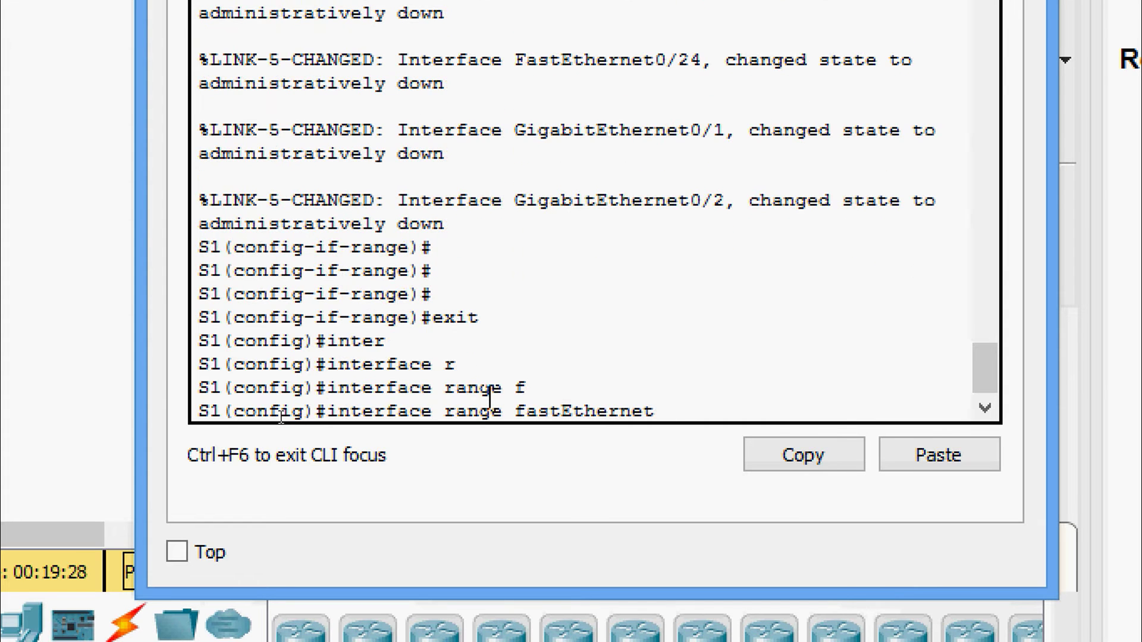
type("0/1-2")
key("Return")
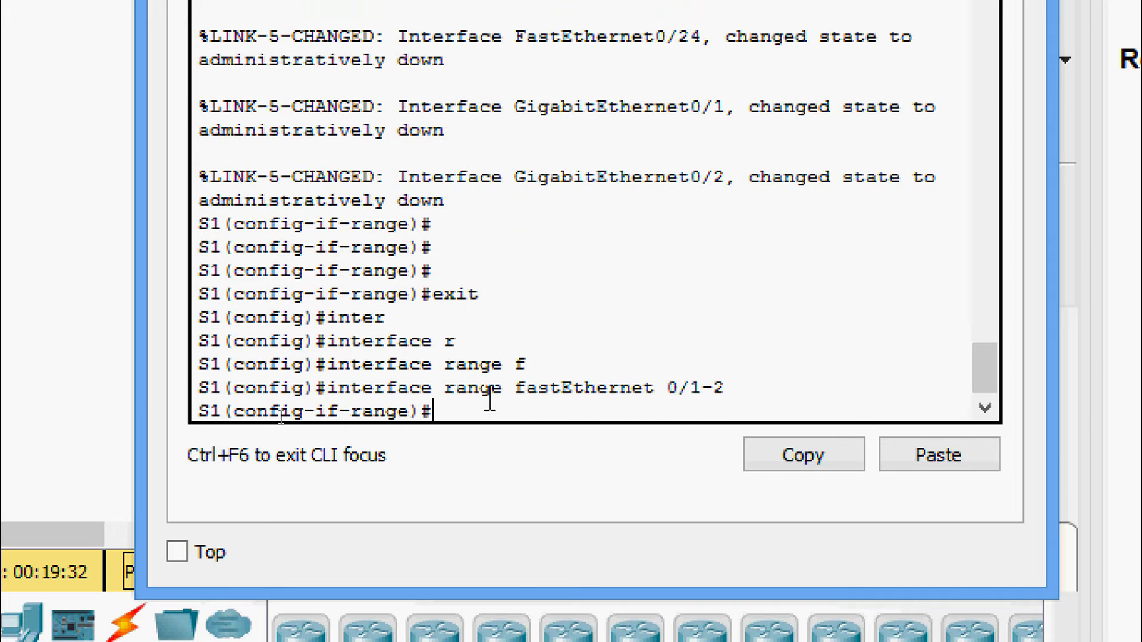
Set Fa0/1-2 to switchport mode access and enable port security.
type("swi")
key("Tab")
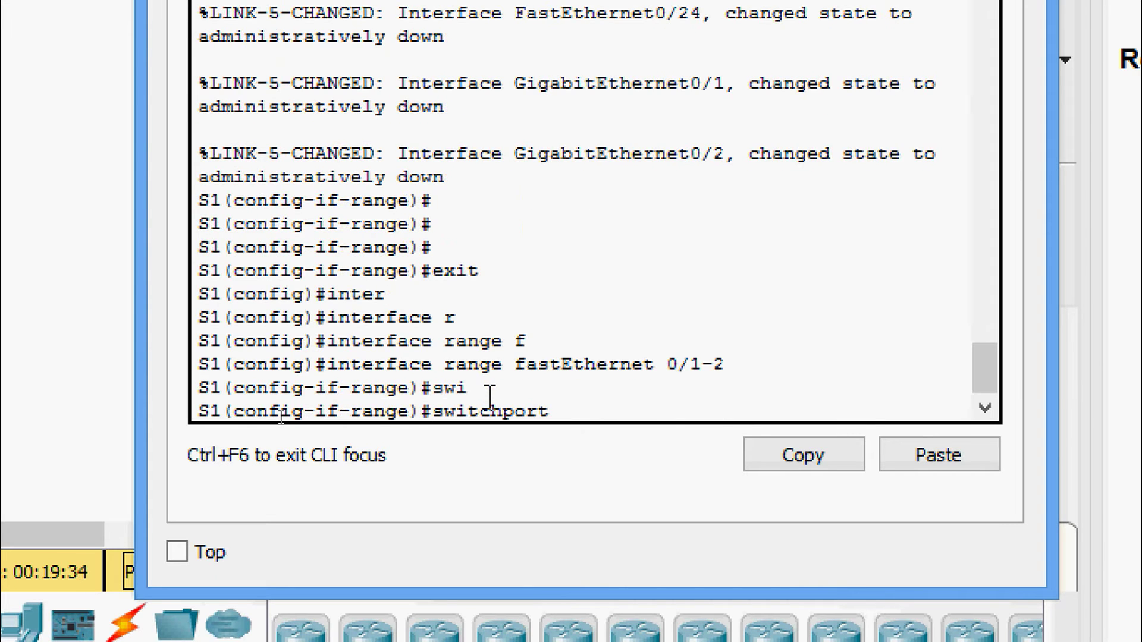
type("mo")
key("Tab")
type("ac")
key("Tab")
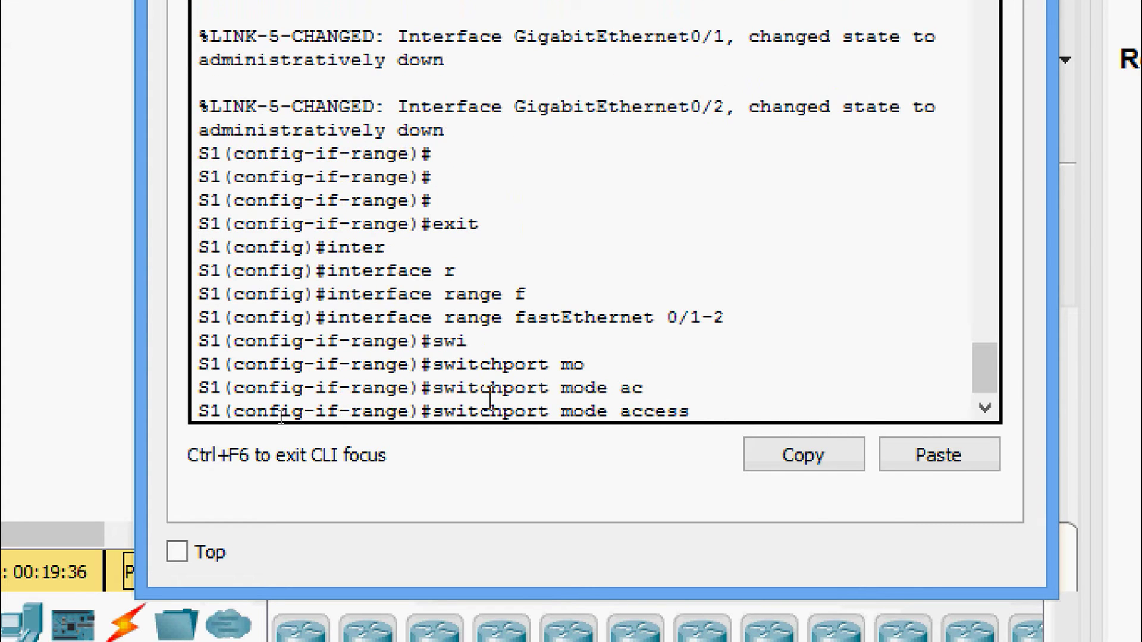
key("Return")
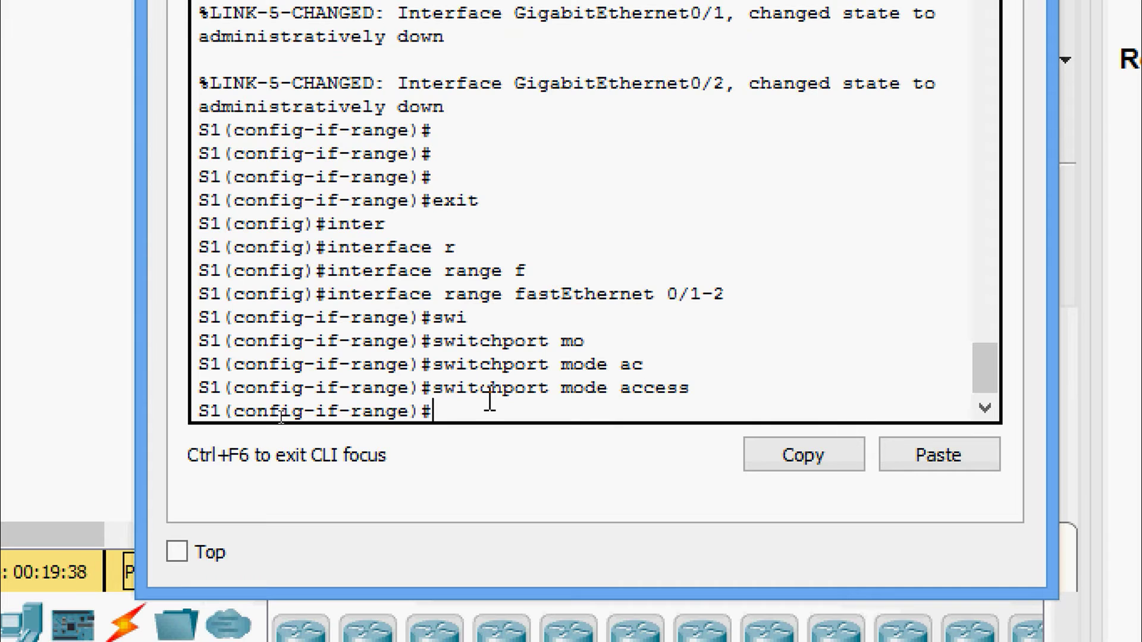
type("swi")
key("Tab")
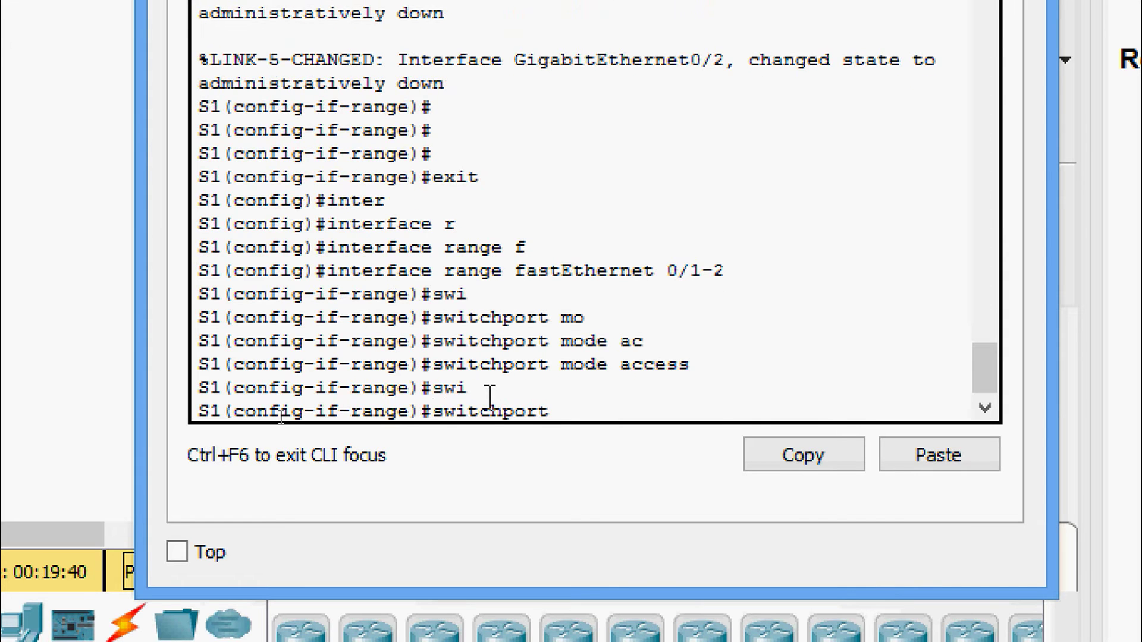
type("por")
key("Tab")
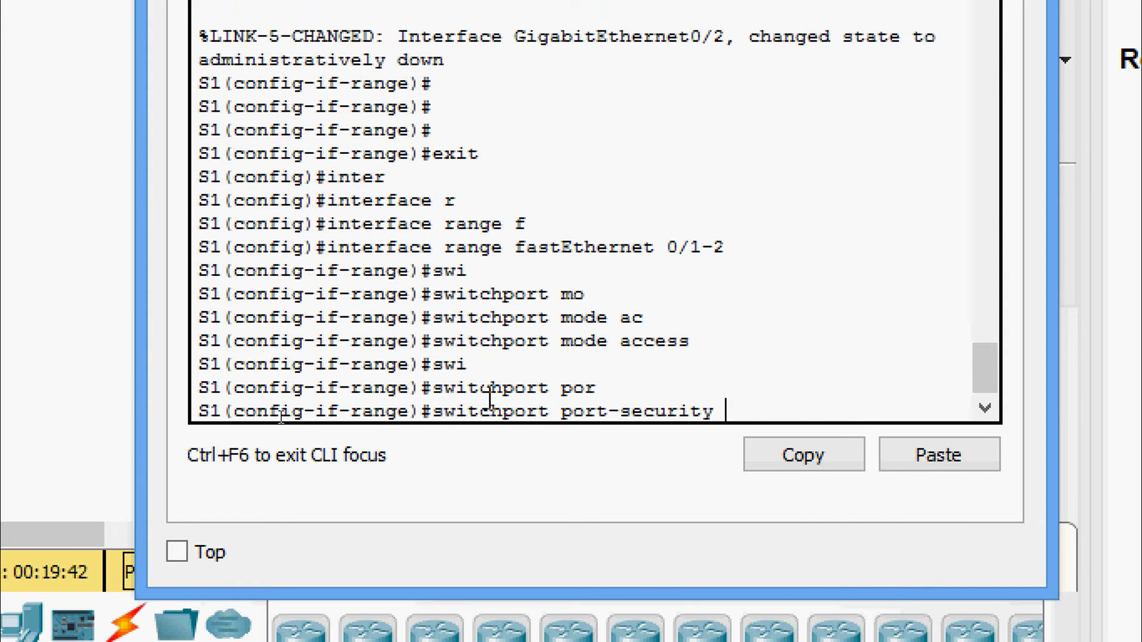
key("Return")
Limit port security on Fa0/1-2 to a maximum of 2 MAC addresses.
type("swi")
key("Tab")
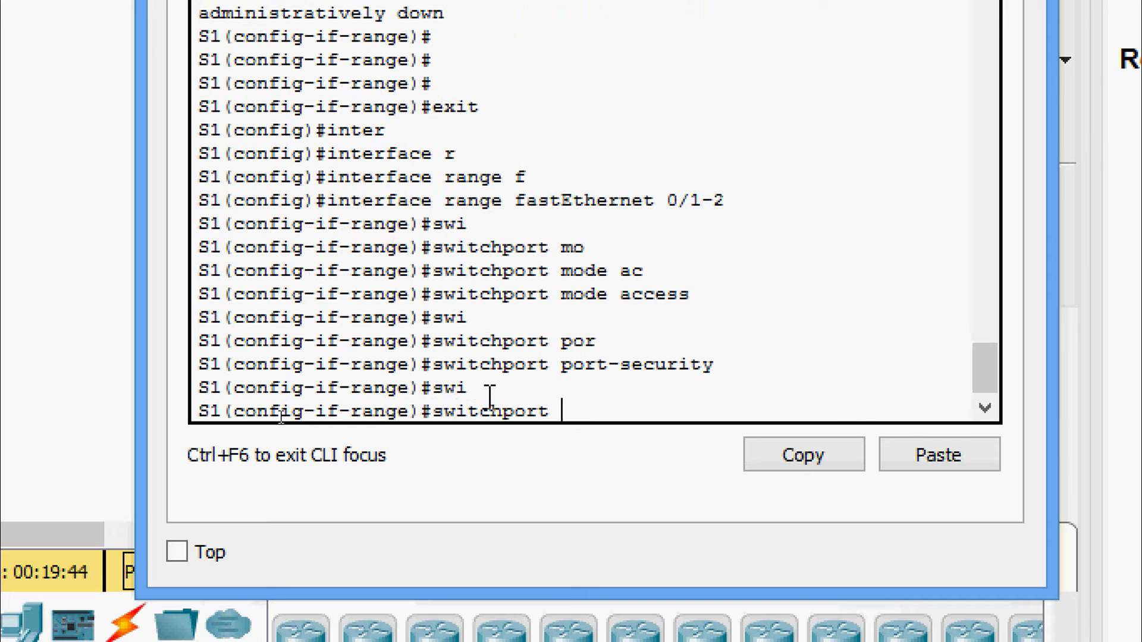
type("por")
key("Tab")
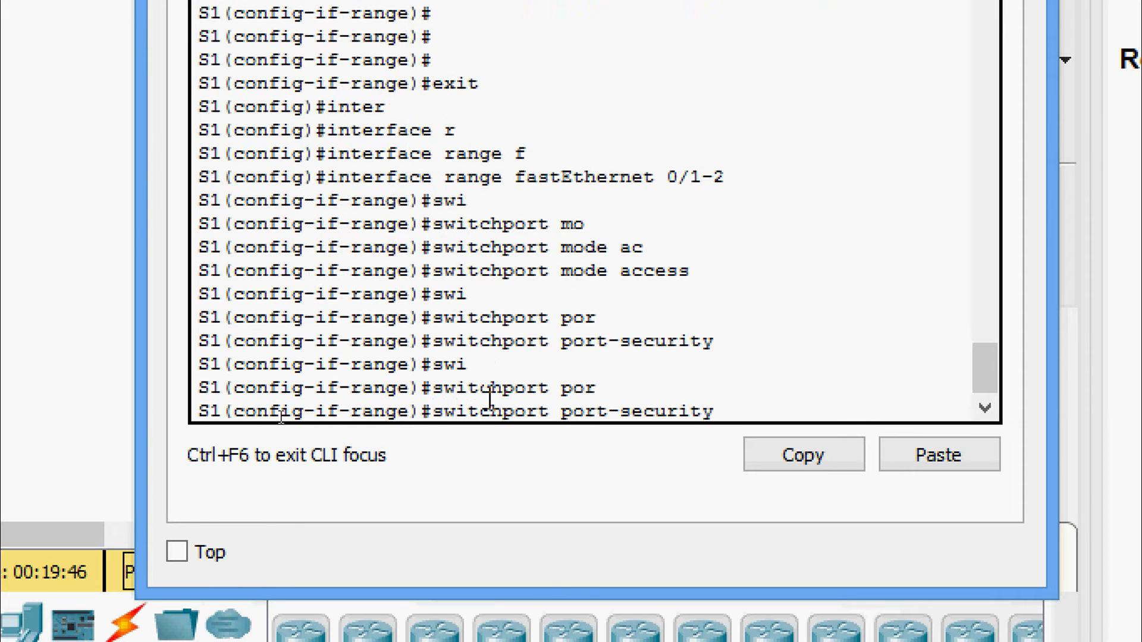
type("ma")
key("Tab")
type("x")
key("Tab")
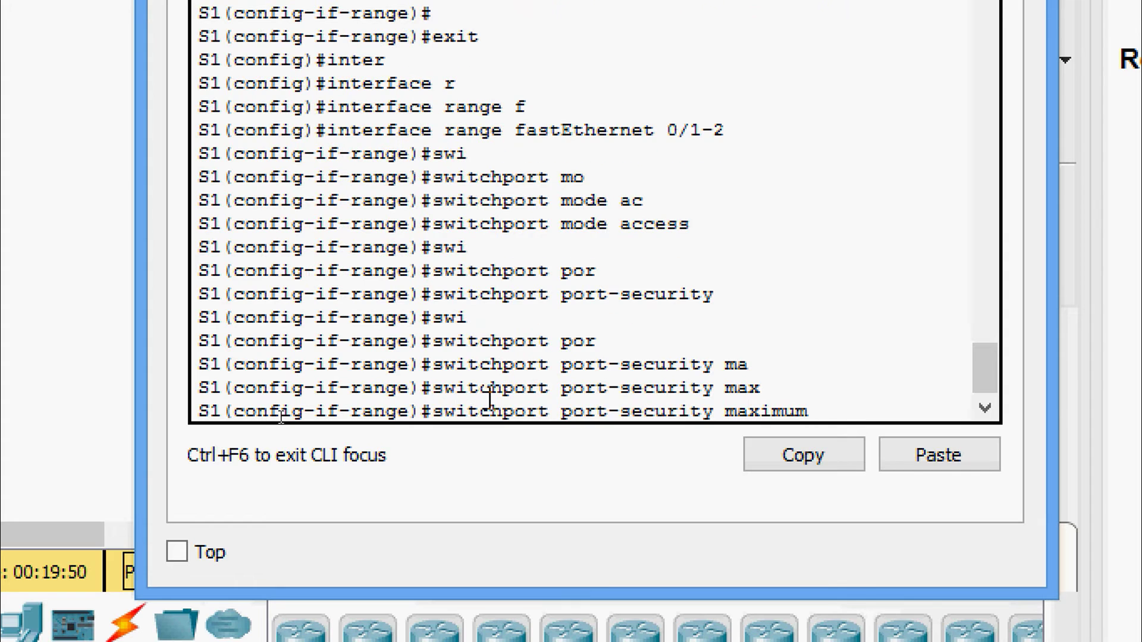
type("2")
key("Return")
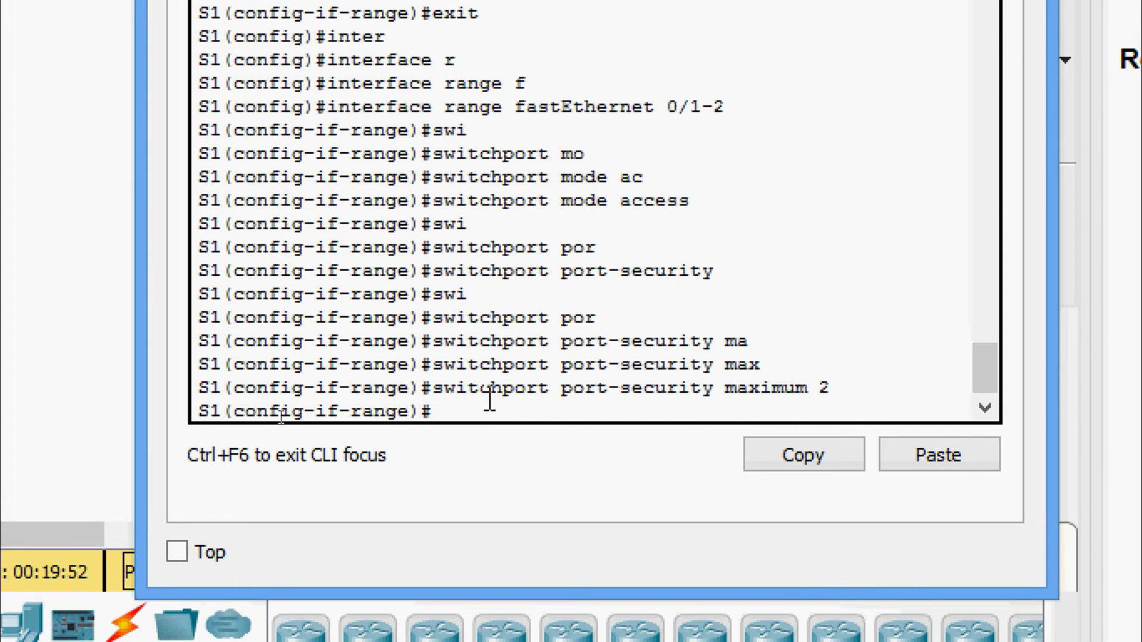
key("Return")
Enable switchport port-security mac-address sticky on Fa0/1-2.
type("swi")
key("Tab")
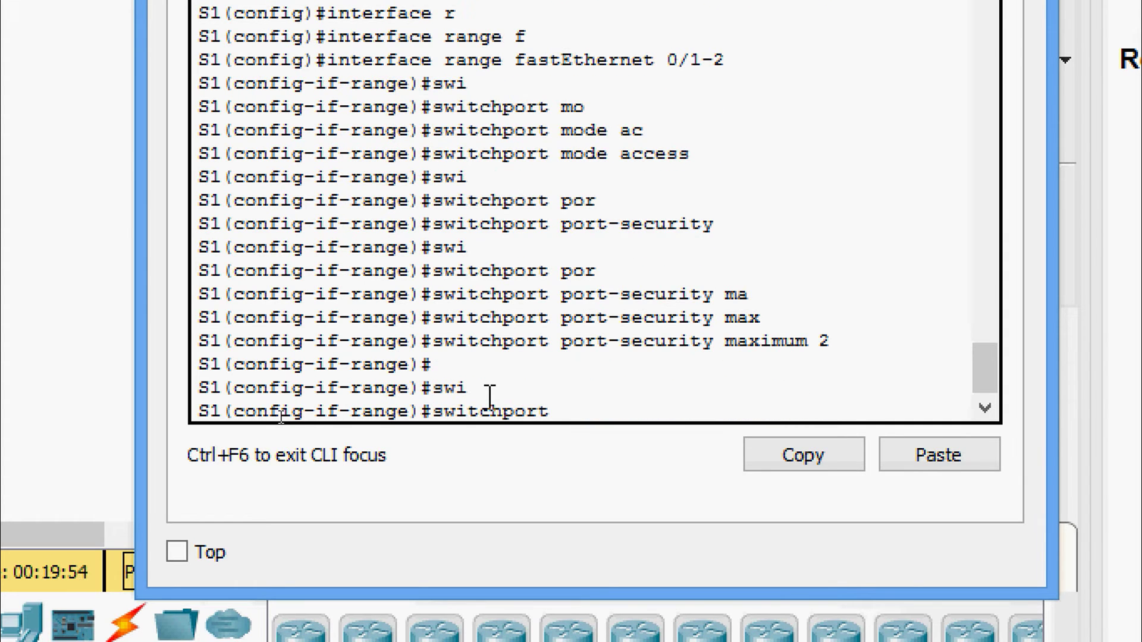
type("por")
key("Tab")
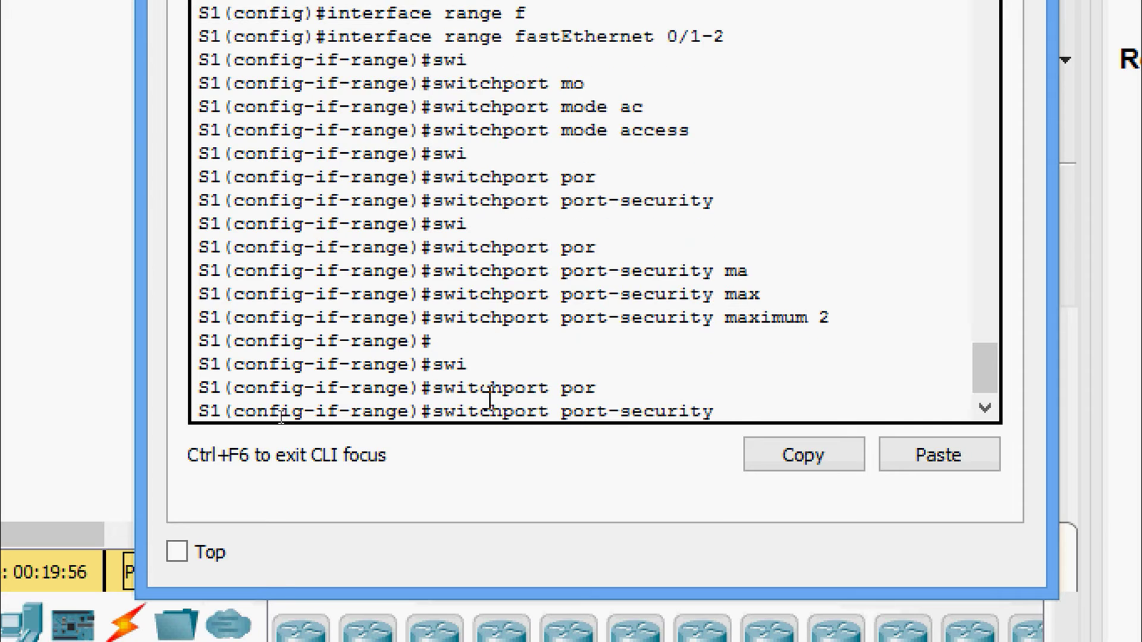
type("mac")
key("Tab")
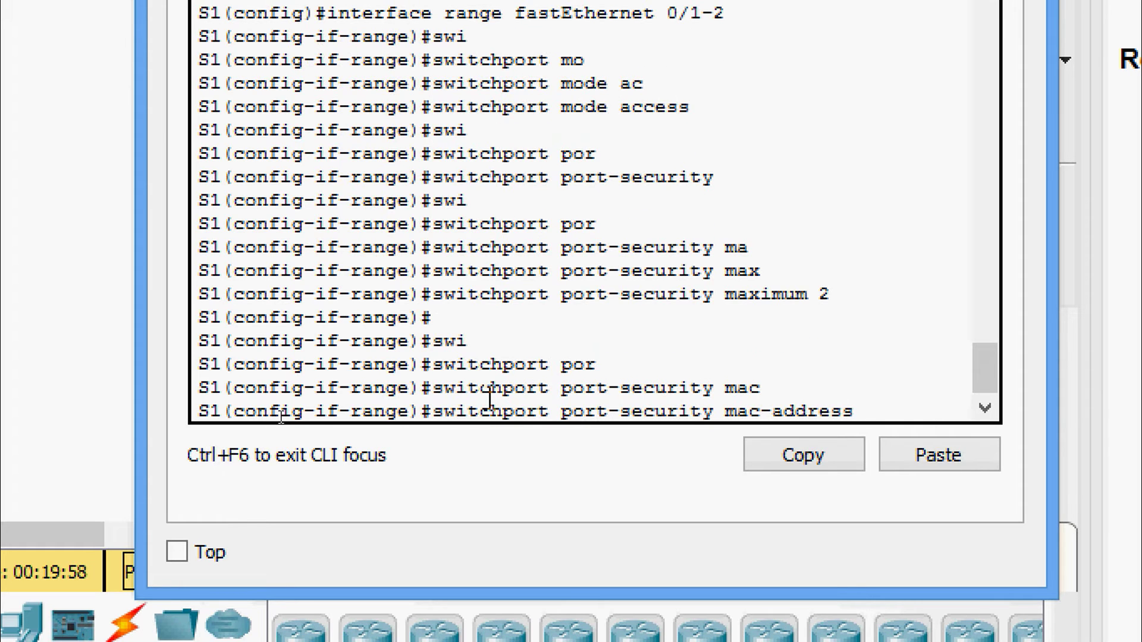
type("sti")
key("Tab")
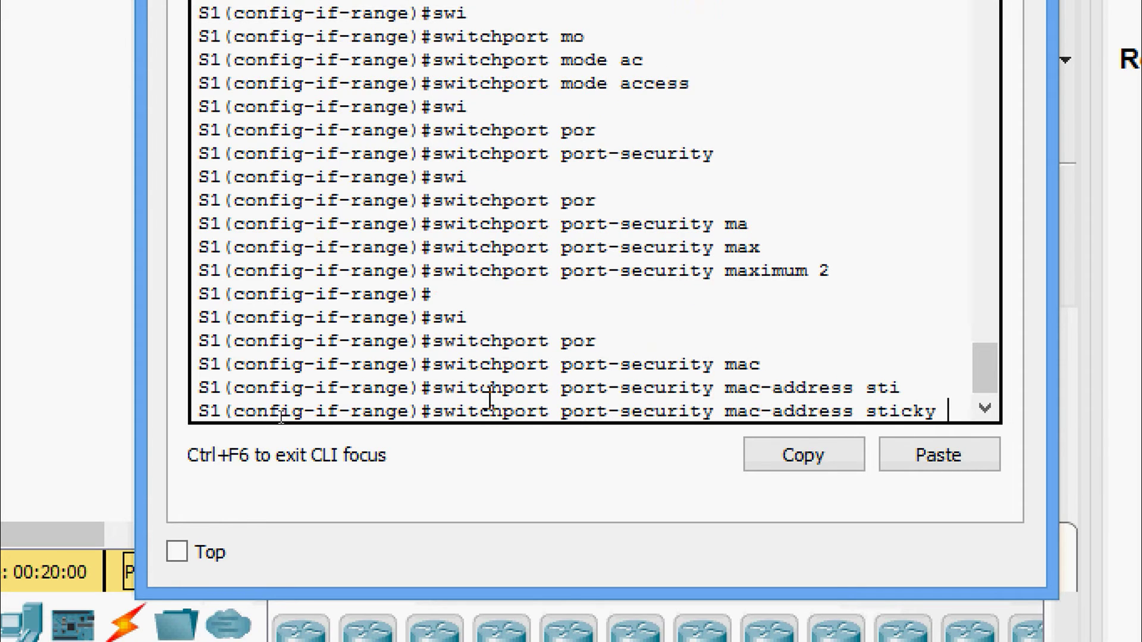
key("Return")
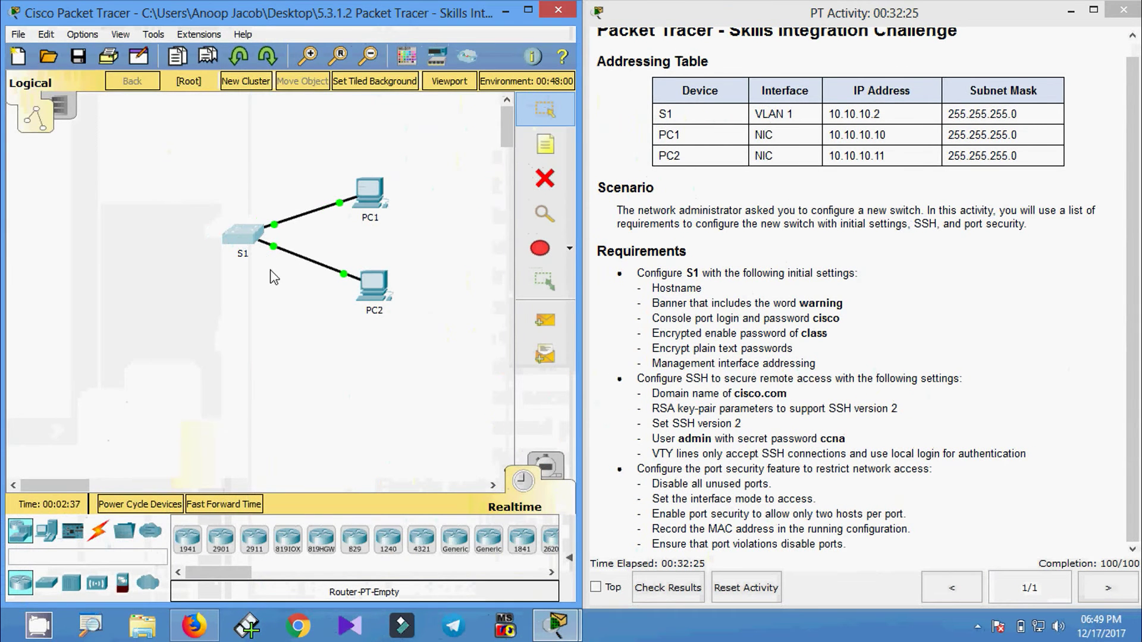
Open S1's CLI, log in with the console password, and run enable.
left_click(242, 235)
left_click(470, 109)
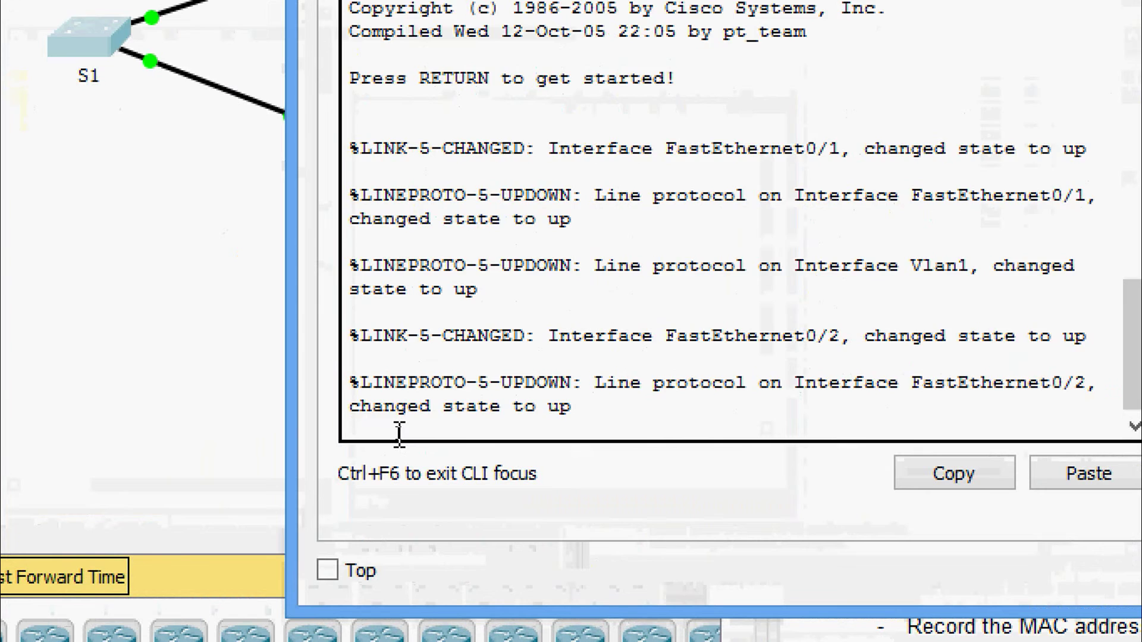
key("Return")
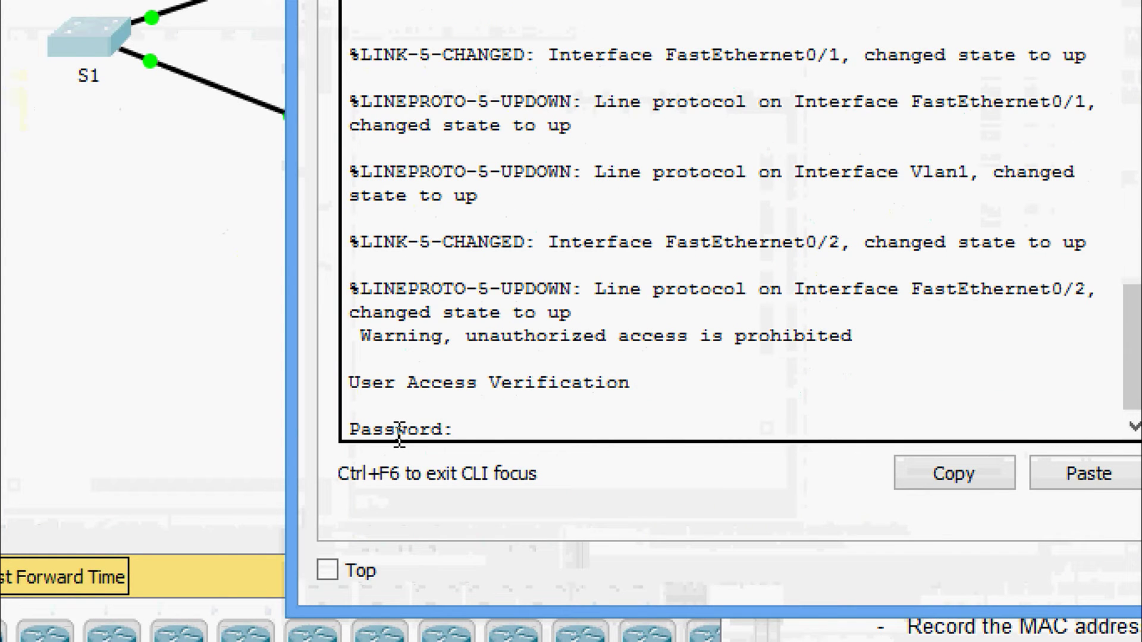
key("Return")
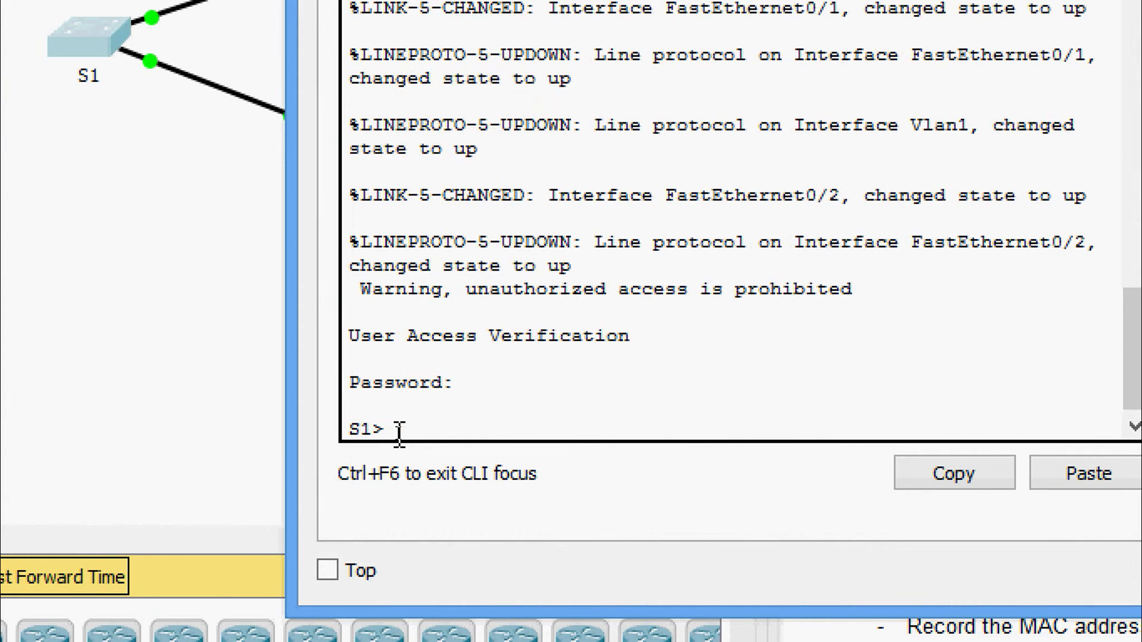
type("ena")
key("Tab")
key("Return")
Enter the enable password and show running-config, revealing Fa0/1's maximum 2 sticky port security.
key("Return")
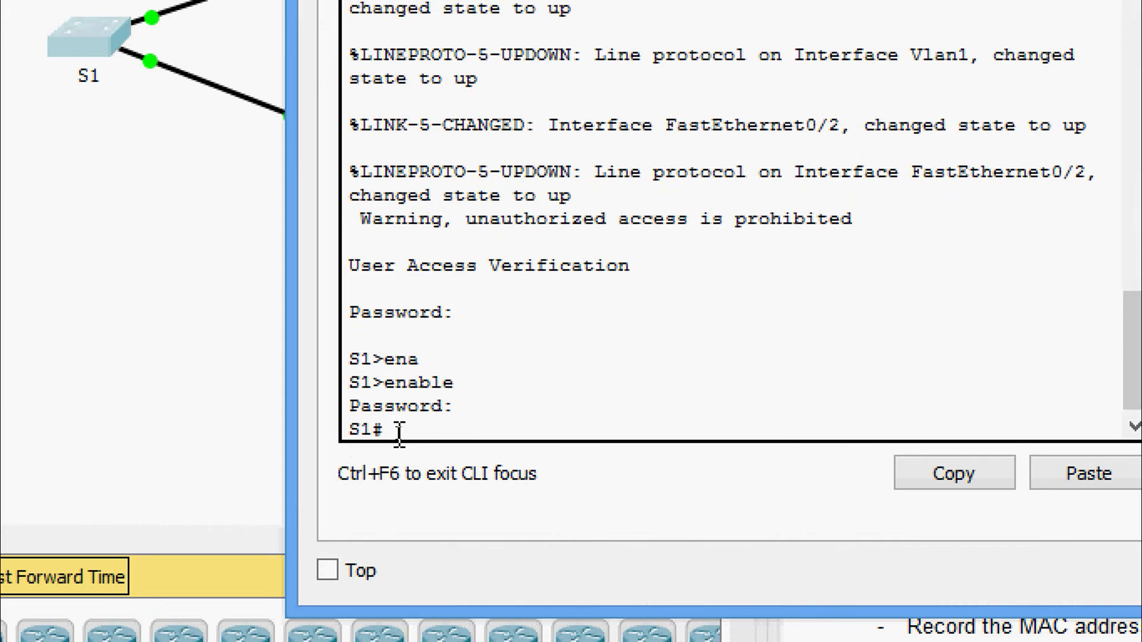
type("sh")
key("Tab")
type("ru")
key("Tab")
key("Return")
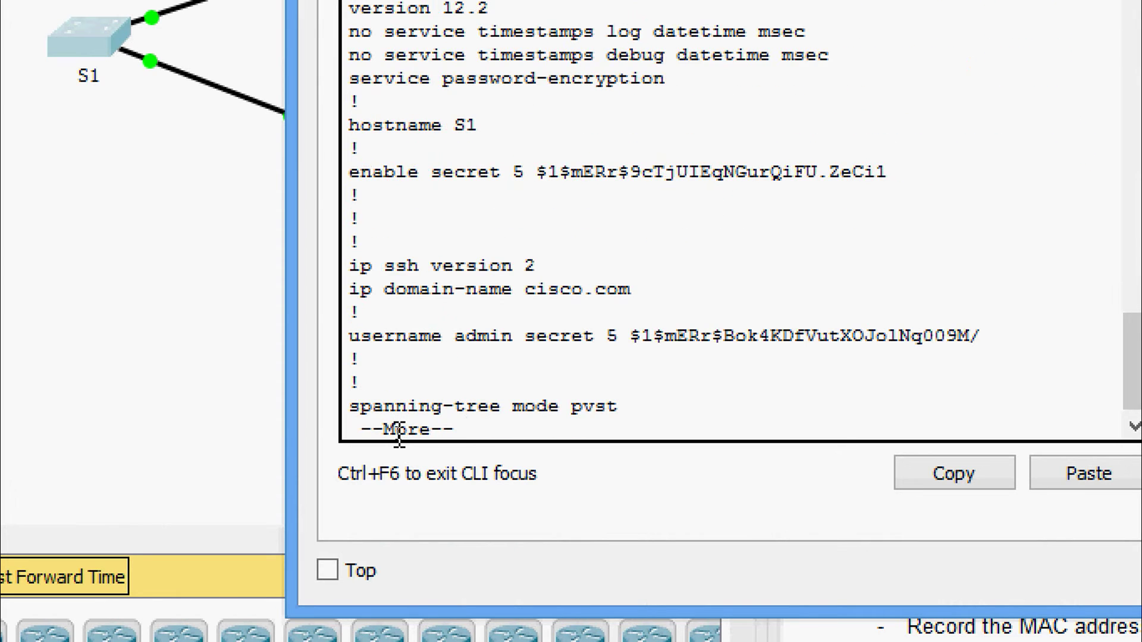
key("Return")
key("Return")
key("Return")
key("Return")
key("Return")
key("Return")
key("Return")
key("Return")
key("Return")
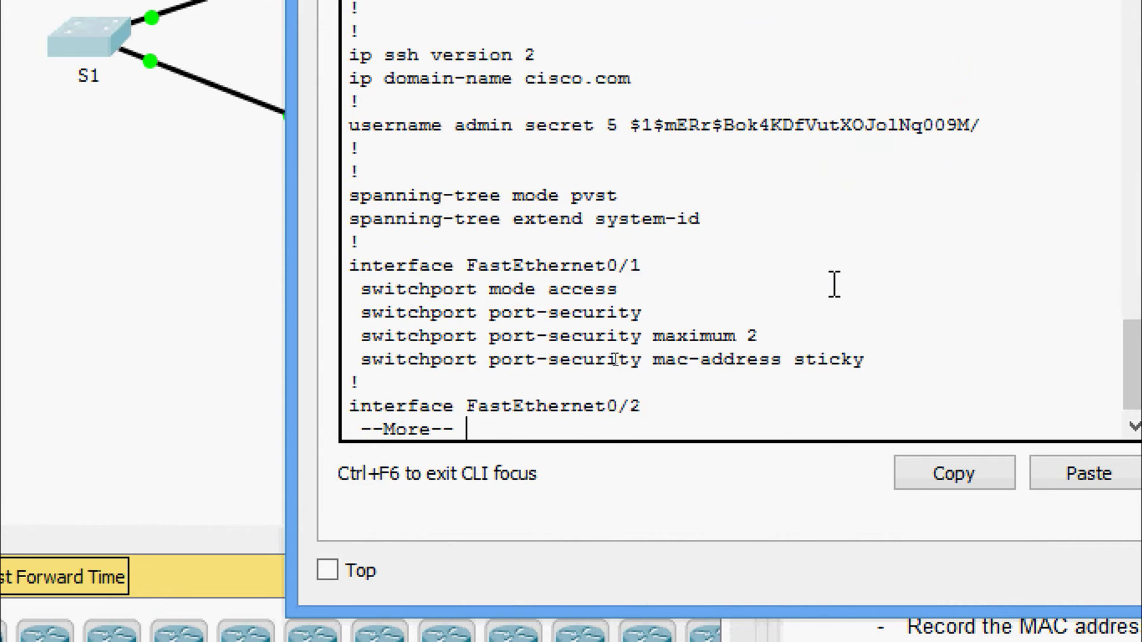
key("Return")
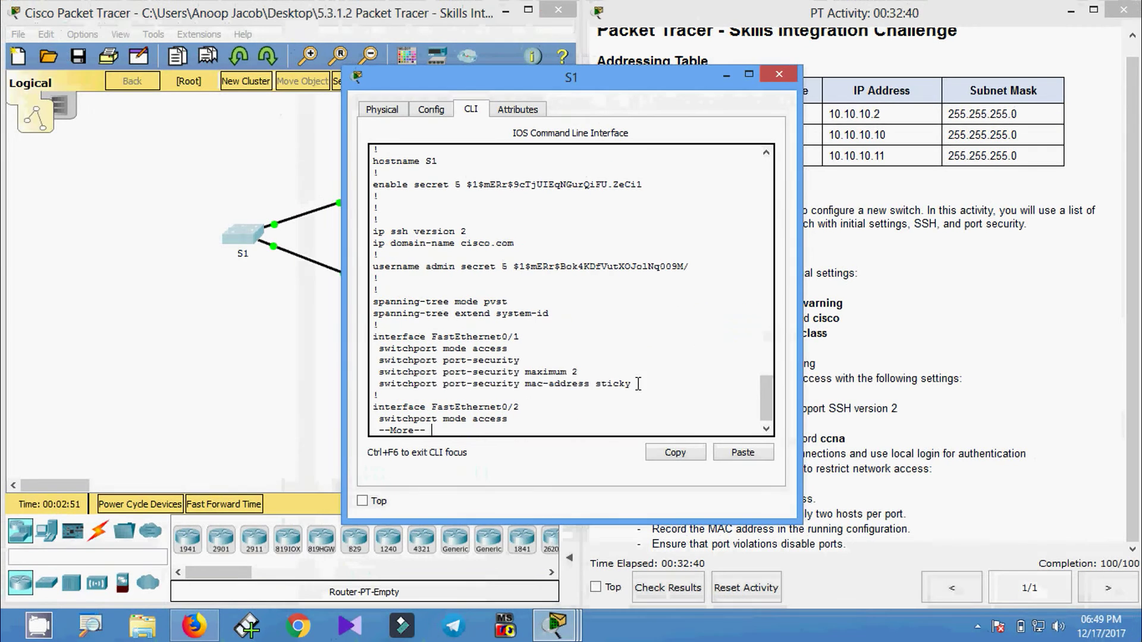
Highlight the sticky MAC line, close S1's window, and bring up PC1's Desktop tools.
left_click_drag(872, 339, 361, 338)
left_click_drag(548, 87, 662, 103)
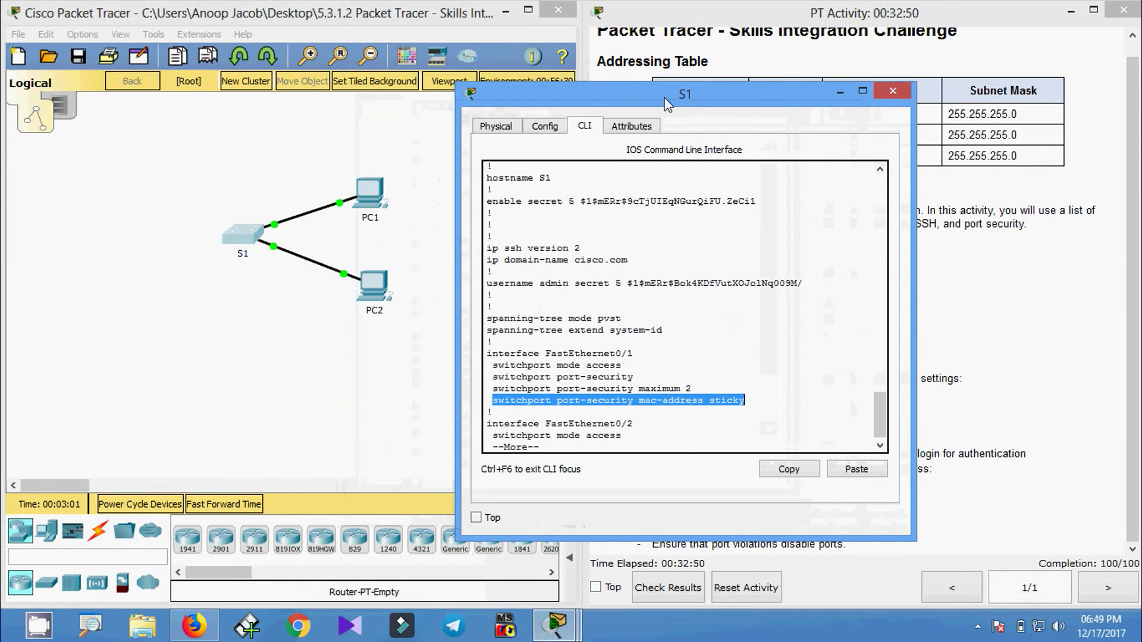
left_click(893, 91)
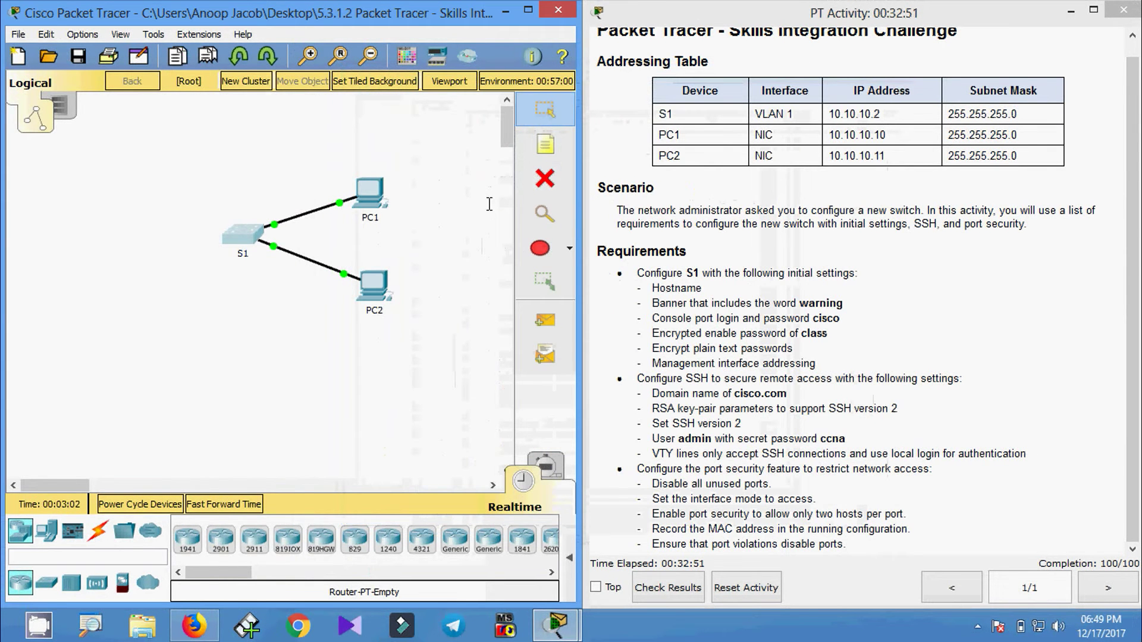
left_click(369, 201)
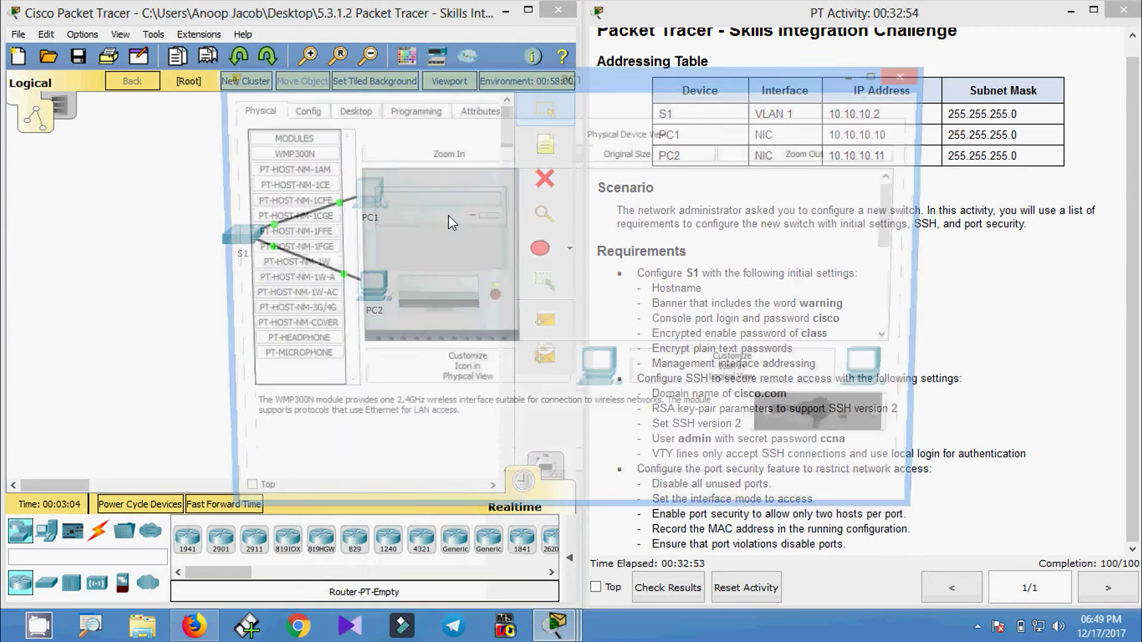
left_click(348, 110)
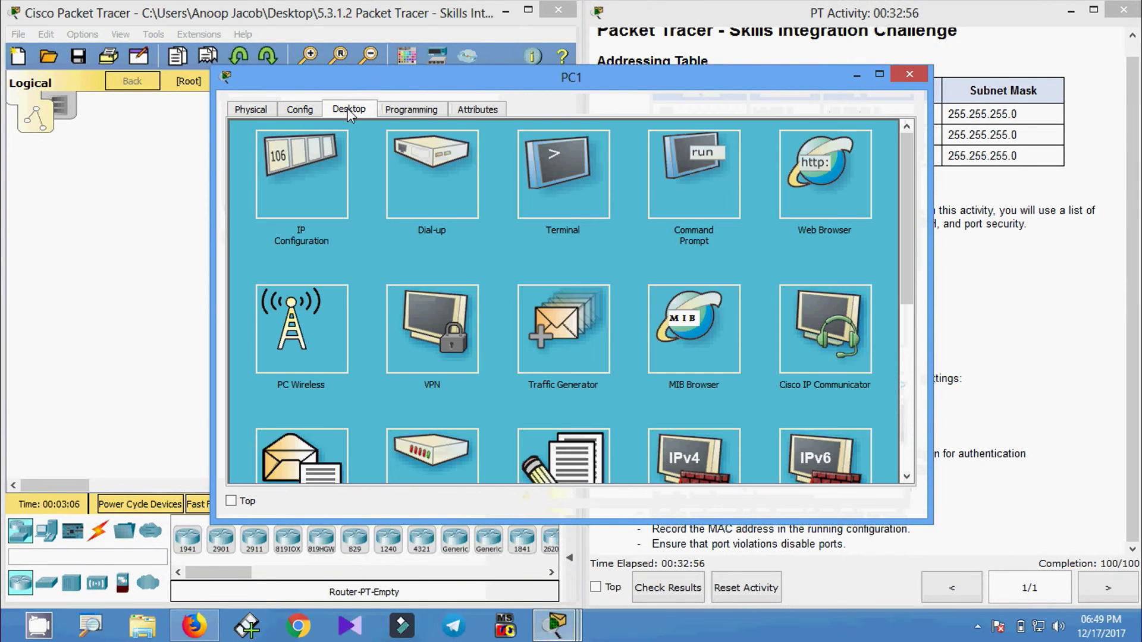
Enter 192.168.1.1 with auto-filled mask 255.255.255.0 in PC1's IP Configuration, dismissing an invalid-address error.
left_click(305, 180)
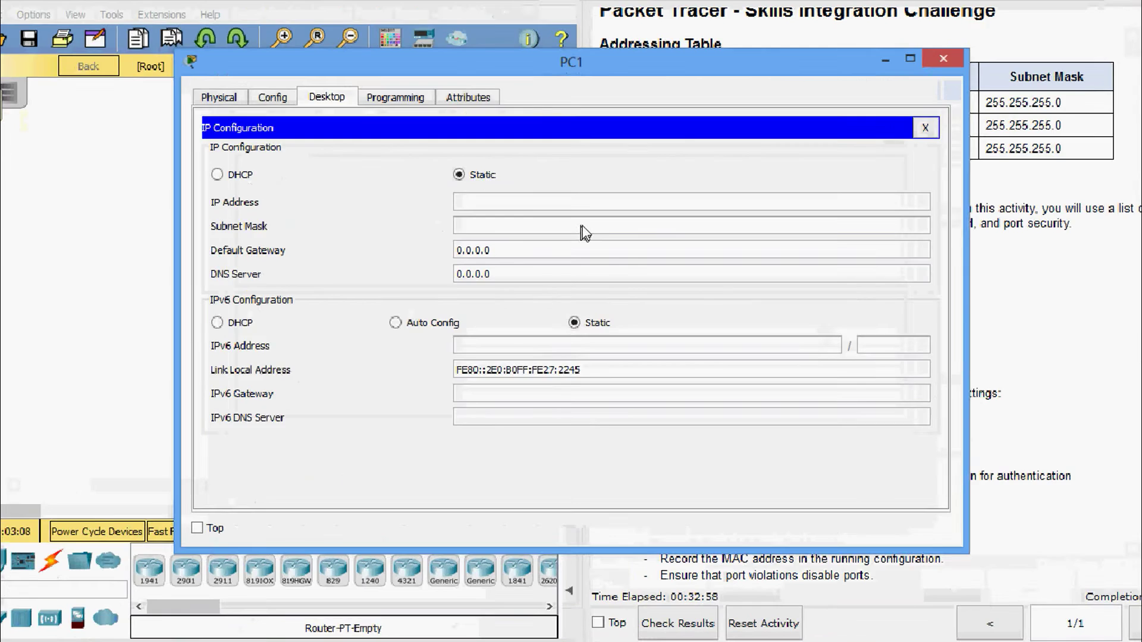
left_click(609, 226)
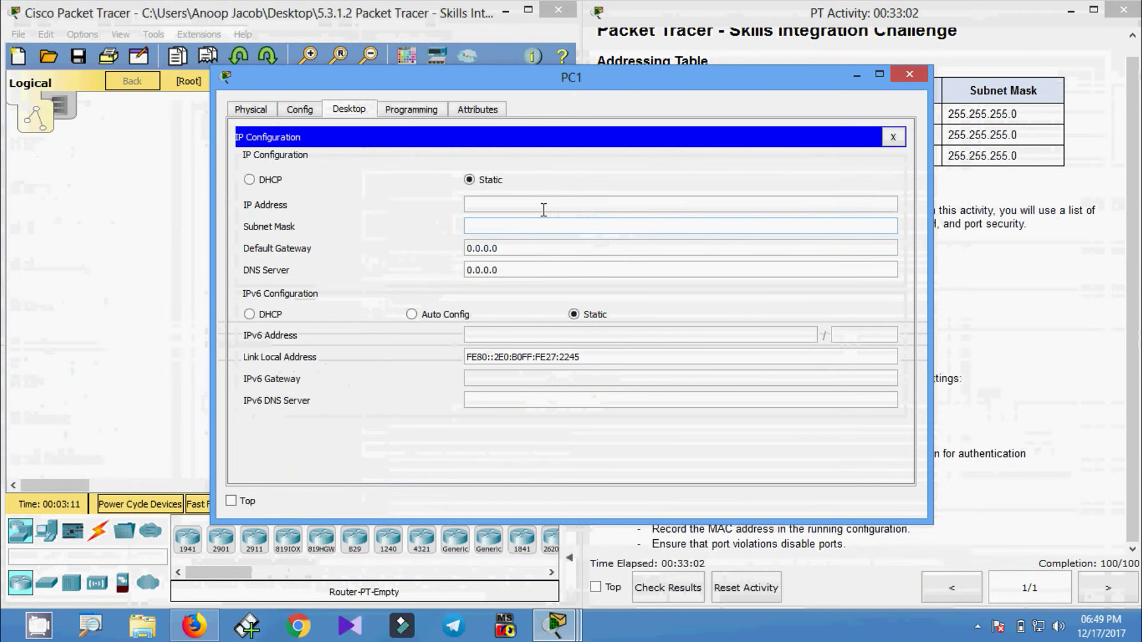
left_click(540, 204)
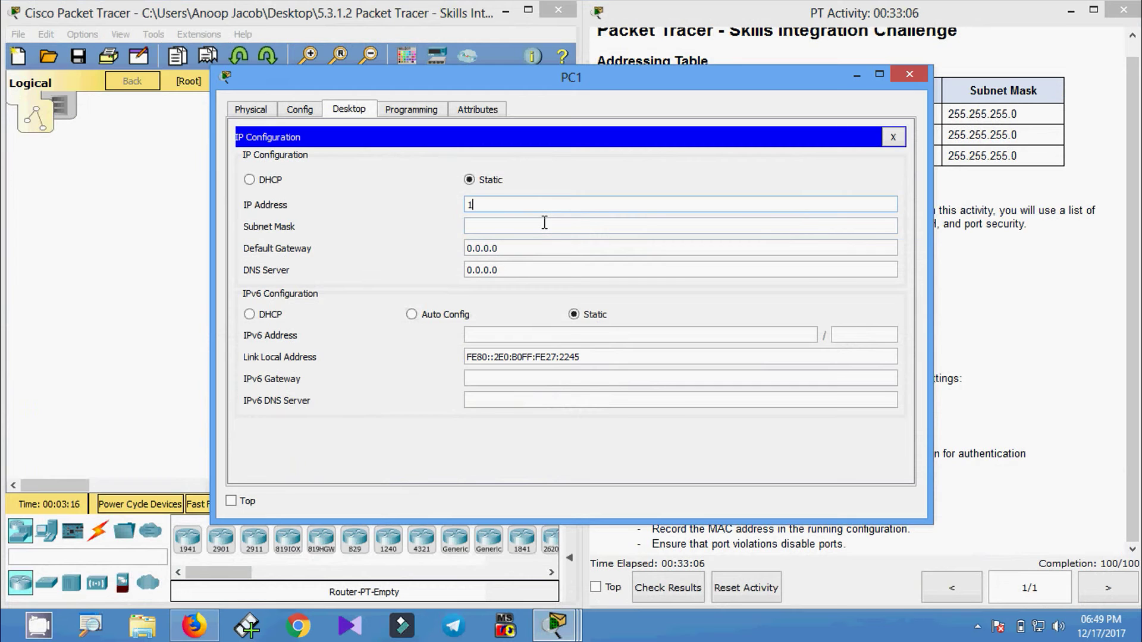
type("192.168.1.1")
left_click(544, 223)
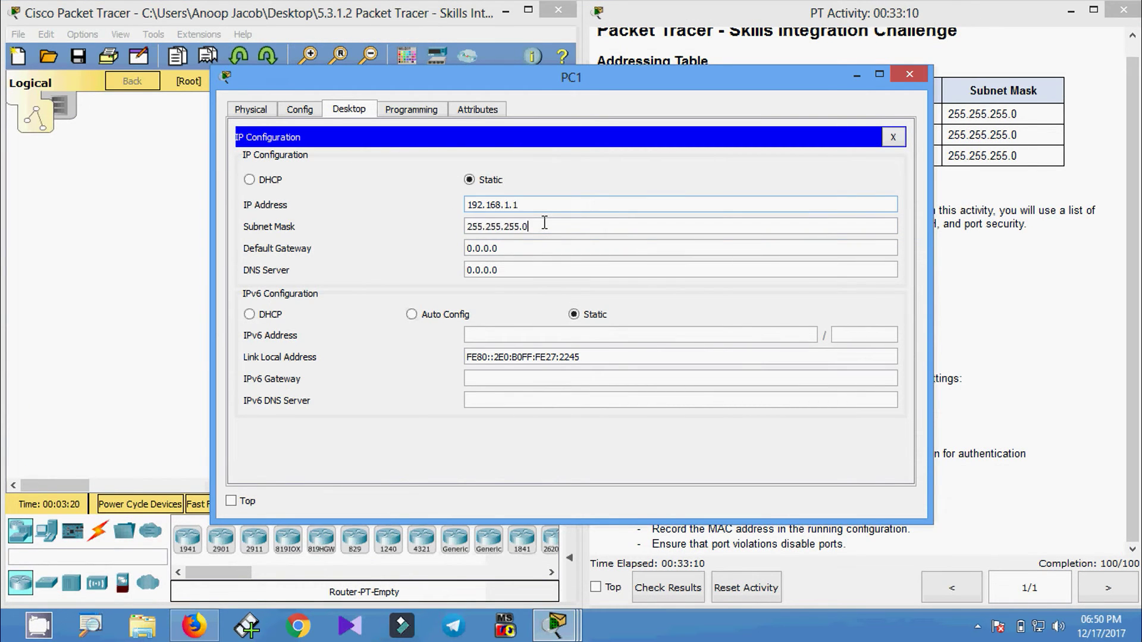
key("ctrl+a")
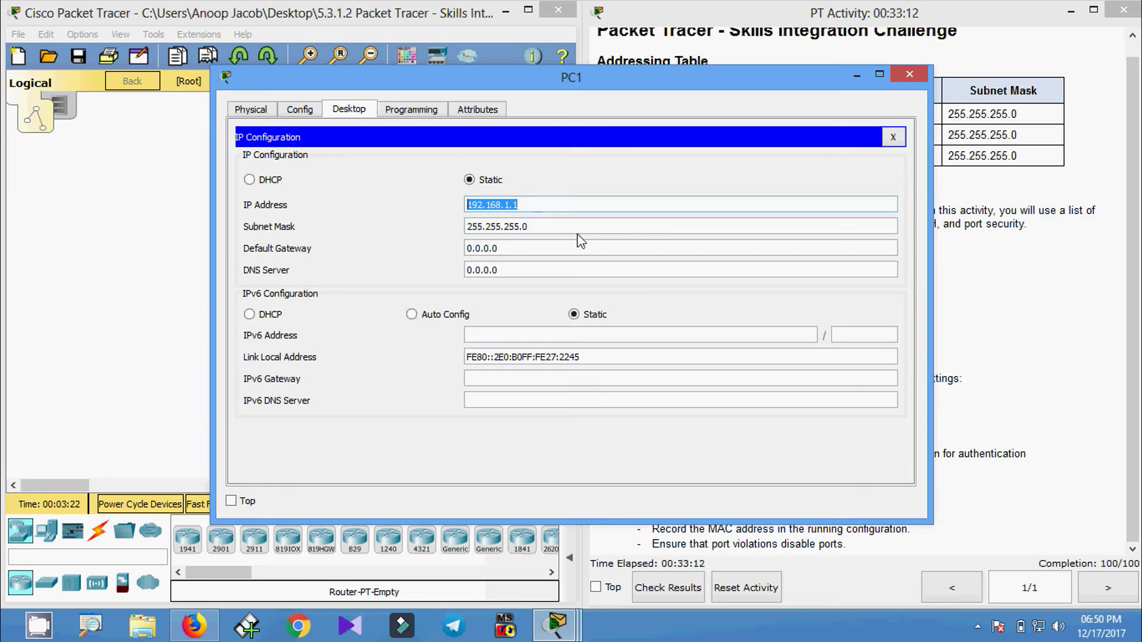
type("c")
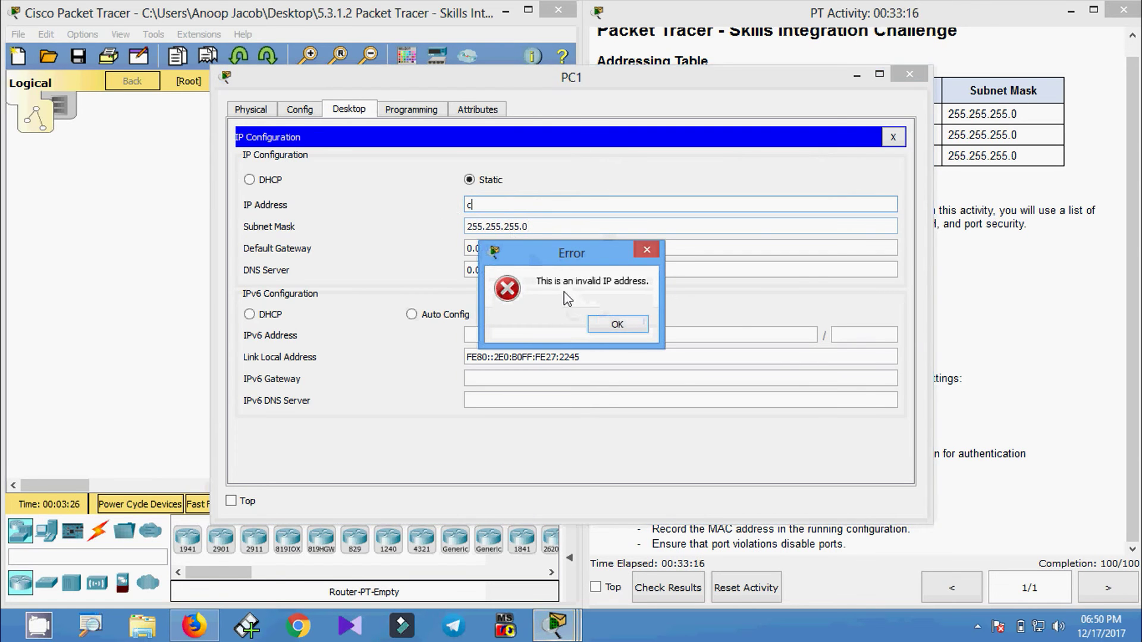
left_click(617, 324)
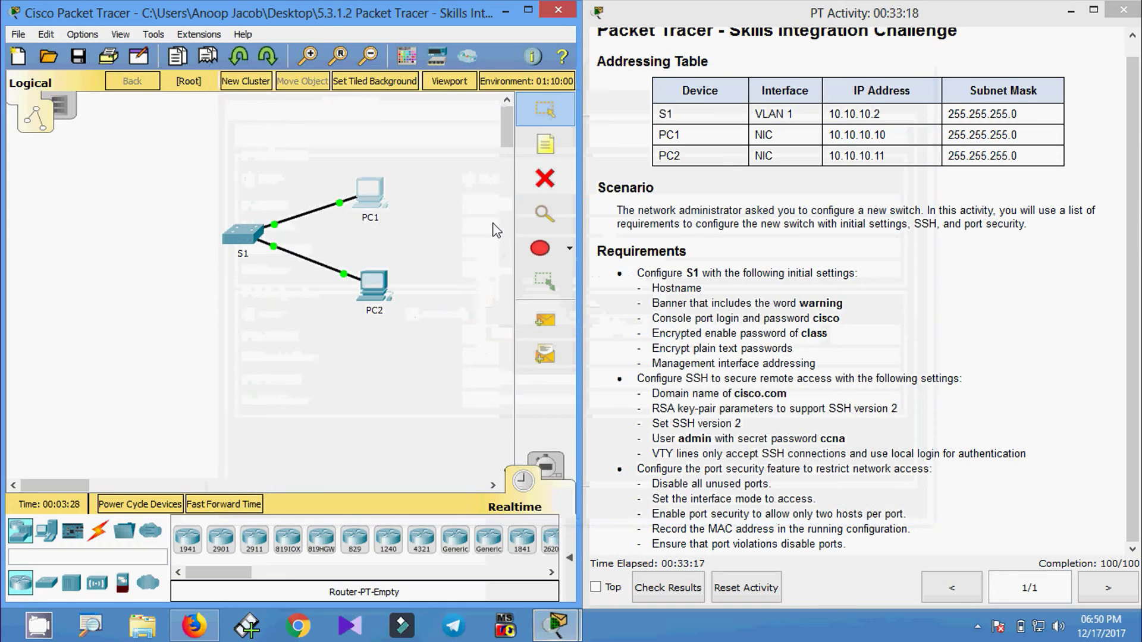
Reopen PC1's IP Configuration, re-enter the 192.168. address with mask 255.255.255.0, and close the window.
left_click(359, 206)
left_click(285, 173)
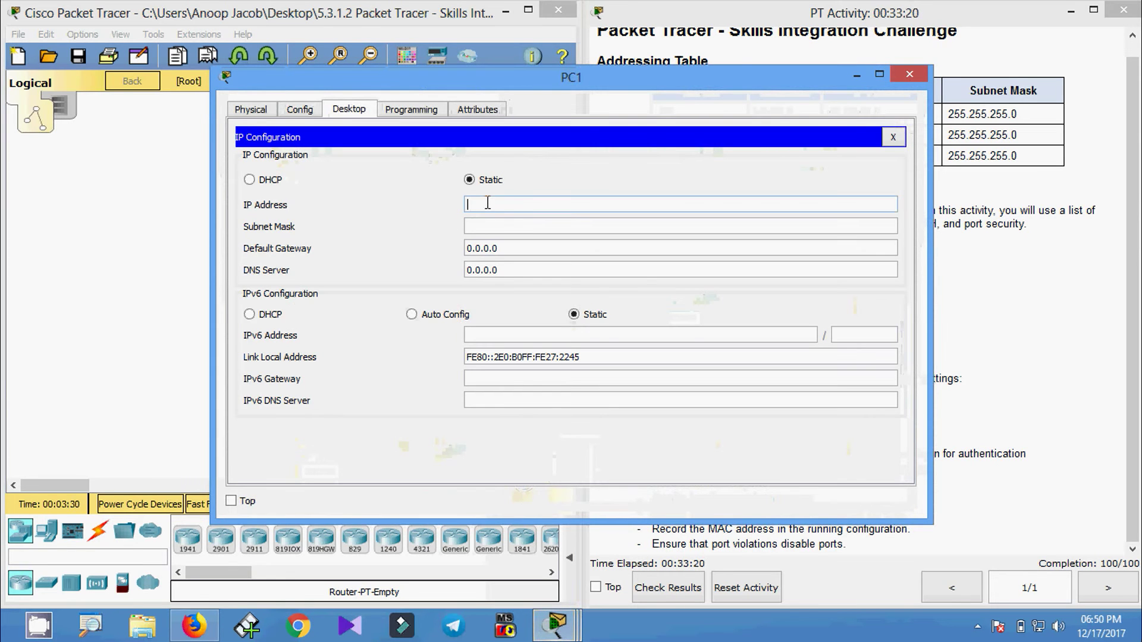
type("192.168.1.1")
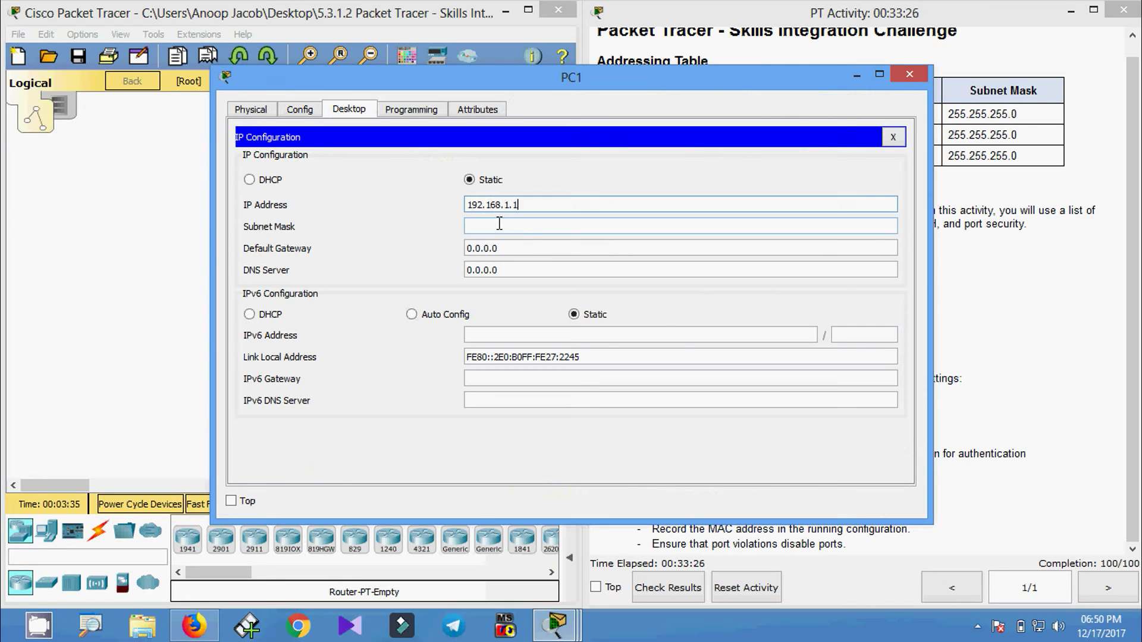
left_click(499, 224)
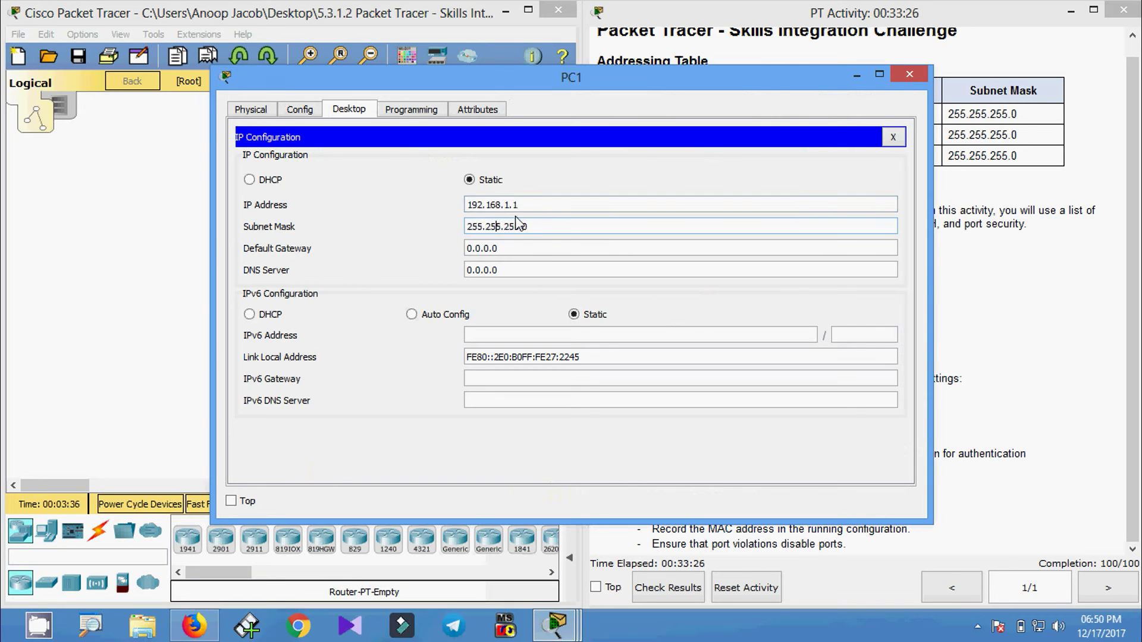
key("shift+Tab")
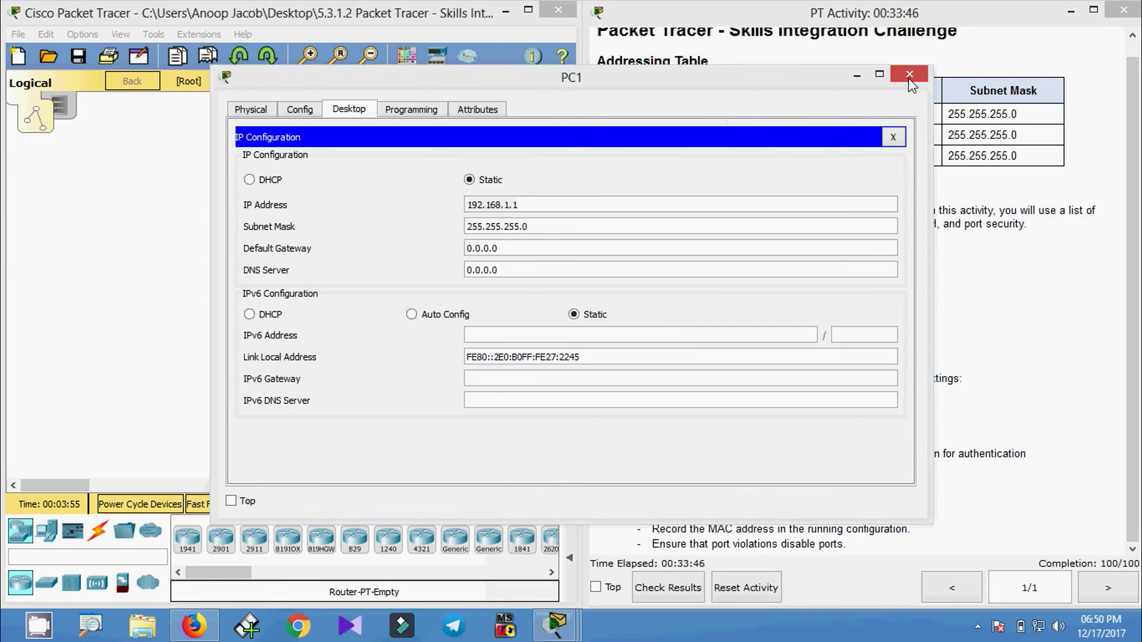
left_click(909, 74)
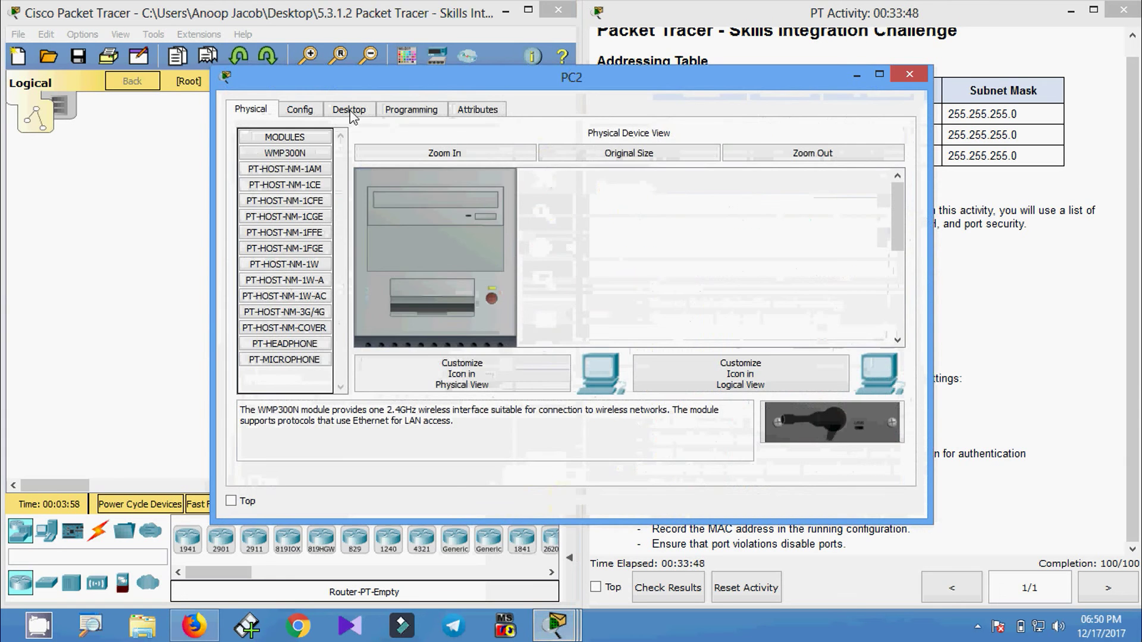
Enter PC2's static IP and default mask 255.255.255.0 in IP Configuration, then close its window.
left_click(349, 111)
left_click(308, 160)
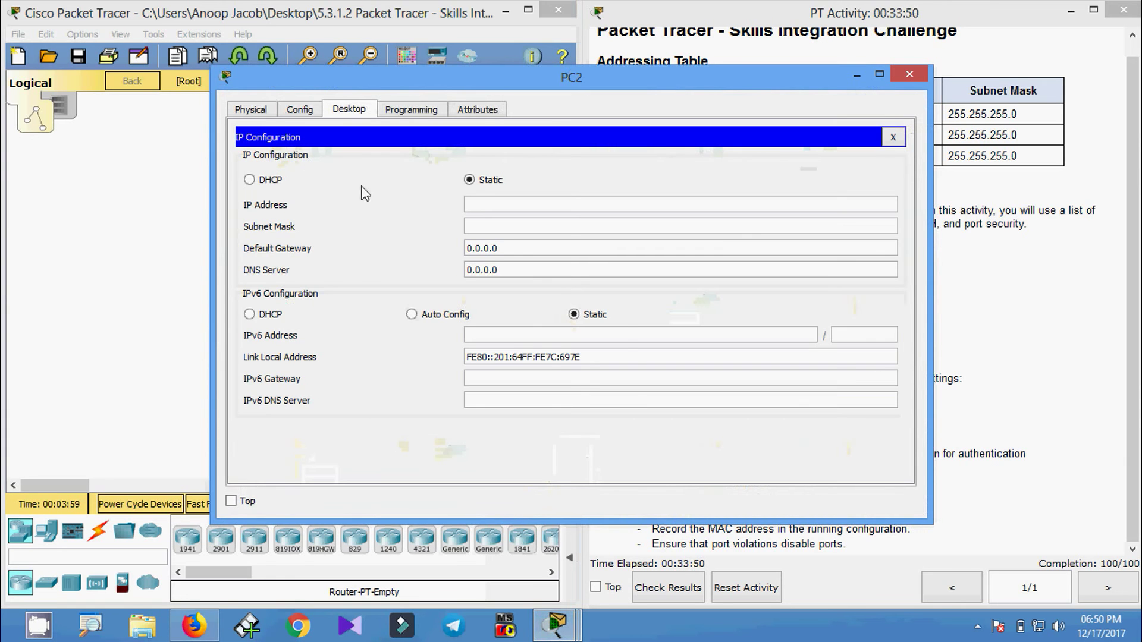
left_click(486, 204)
type("192.168.1.1")
left_click(518, 226)
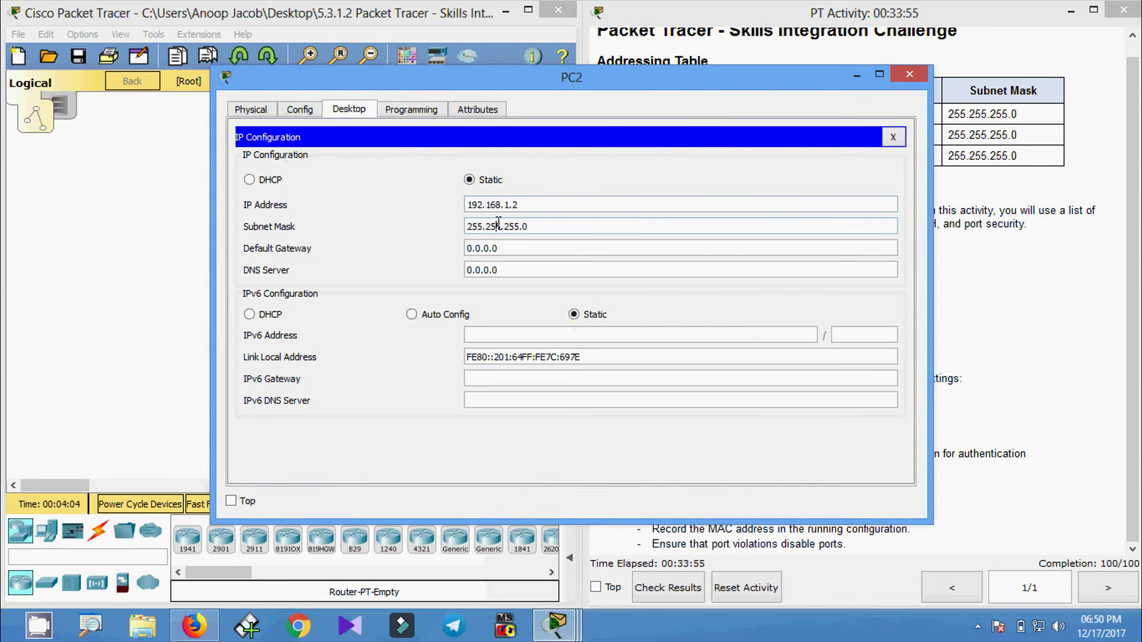
left_click(910, 75)
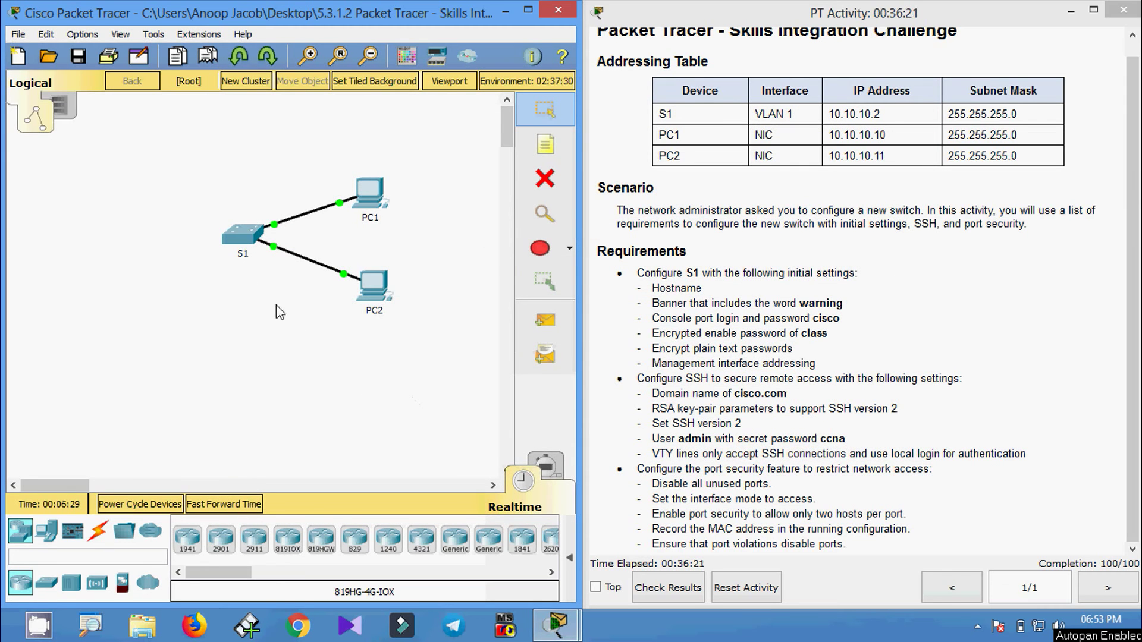
Run show running-config on S1 and page down to the interface sections.
left_click(237, 238)
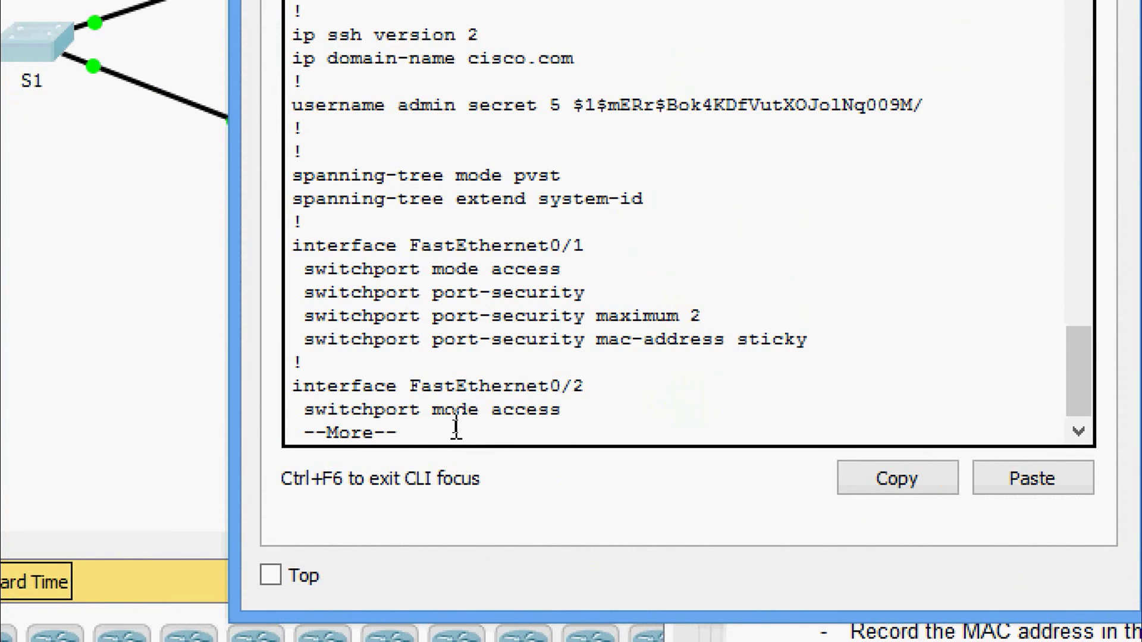
key("q")
key("Return")
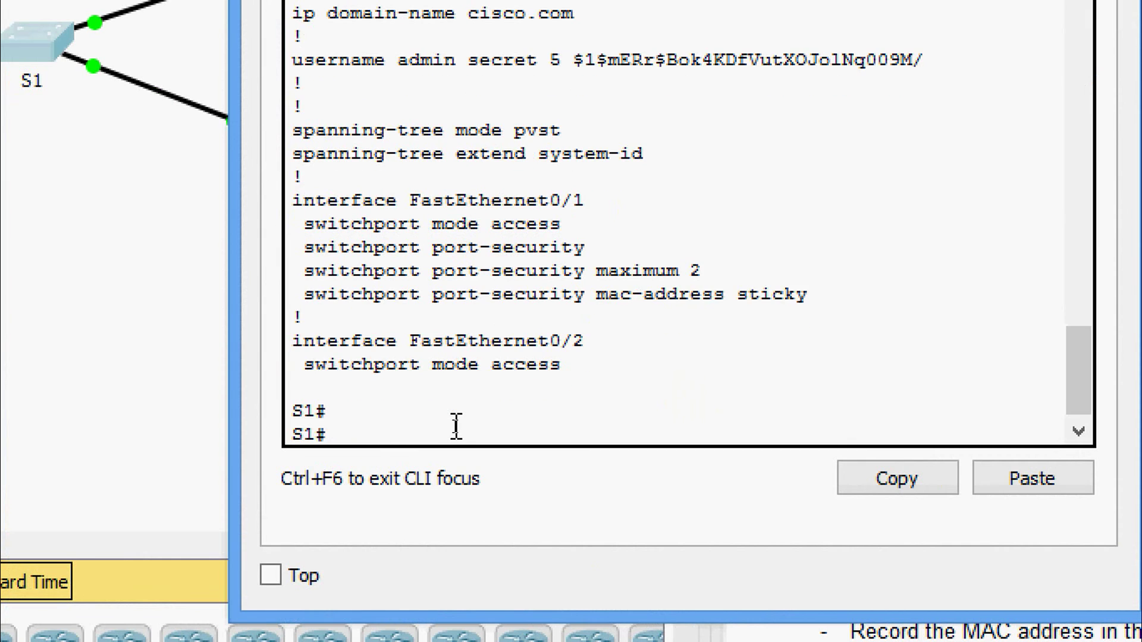
type("sh")
key("Tab")
type("ru")
key("Tab")
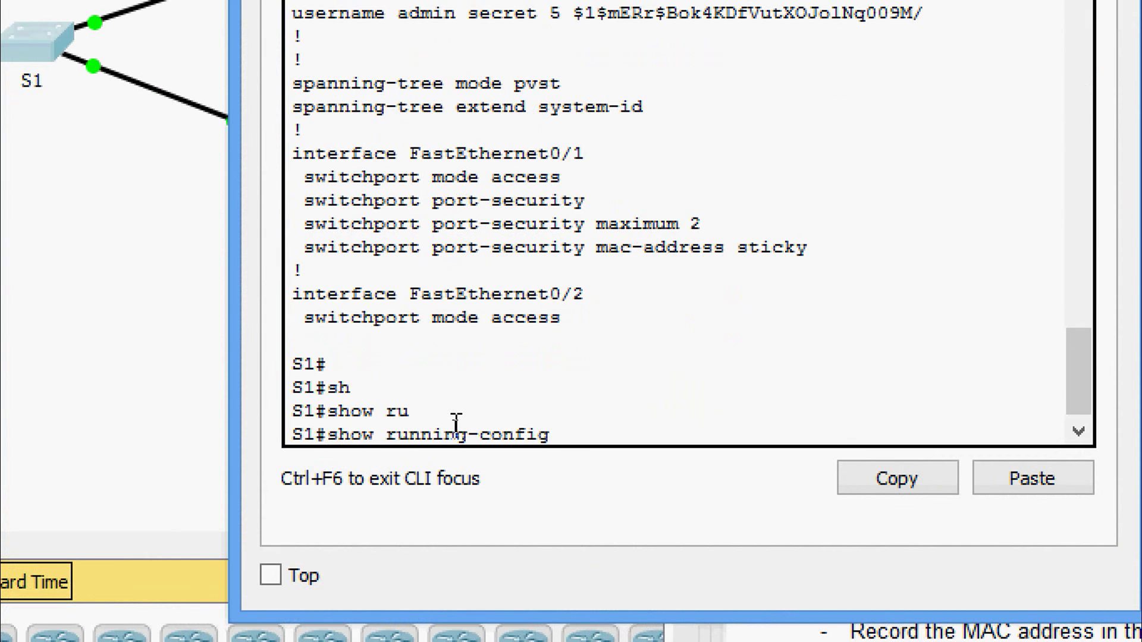
key("Return")
key("Return")
key("Return")
key("Return")
key("Return")
key("Return")
key("Return")
key("Return")
key("Return")
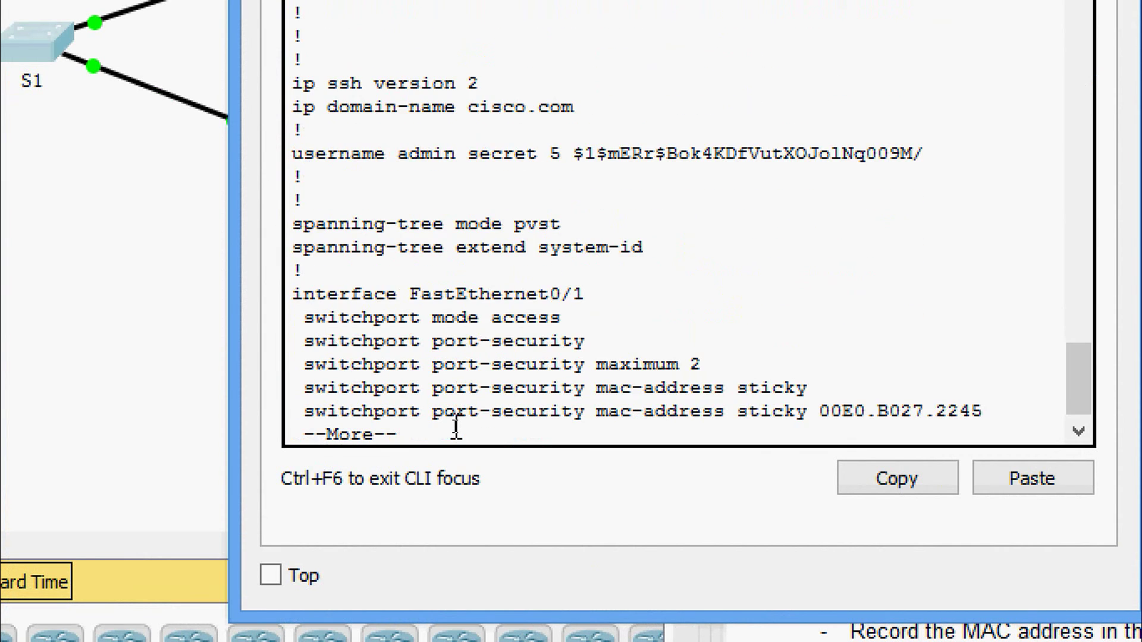
key("Return")
key("Return")
key("Return")
key("Return")
key("Return")
key("Return")
key("Return")
key("Return")
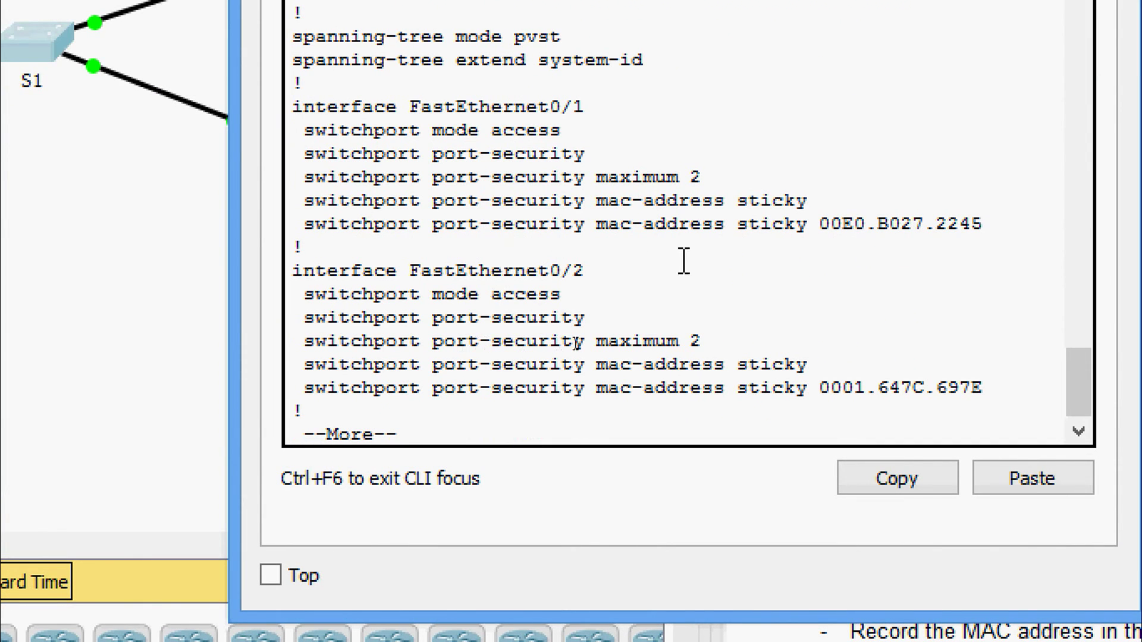
Highlight sticky MACs 00E0.B027.2245 on Fa0/1 and 0001.647C.697E on Fa0/2.
left_click_drag(983, 224, 819, 225)
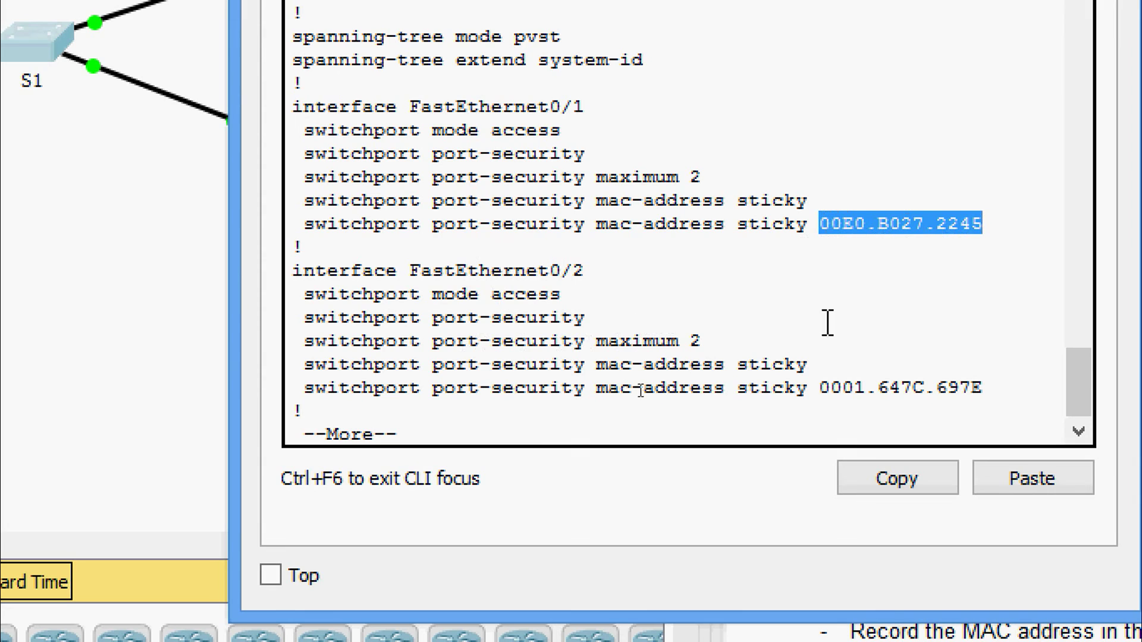
left_click_drag(821, 388, 990, 387)
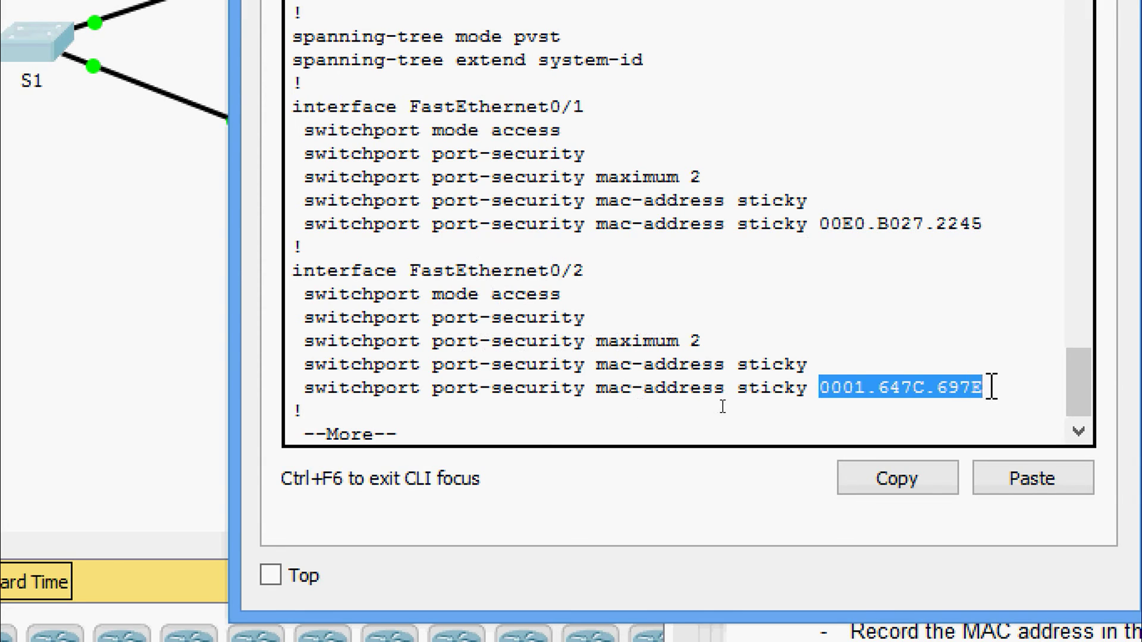
left_click(916, 387)
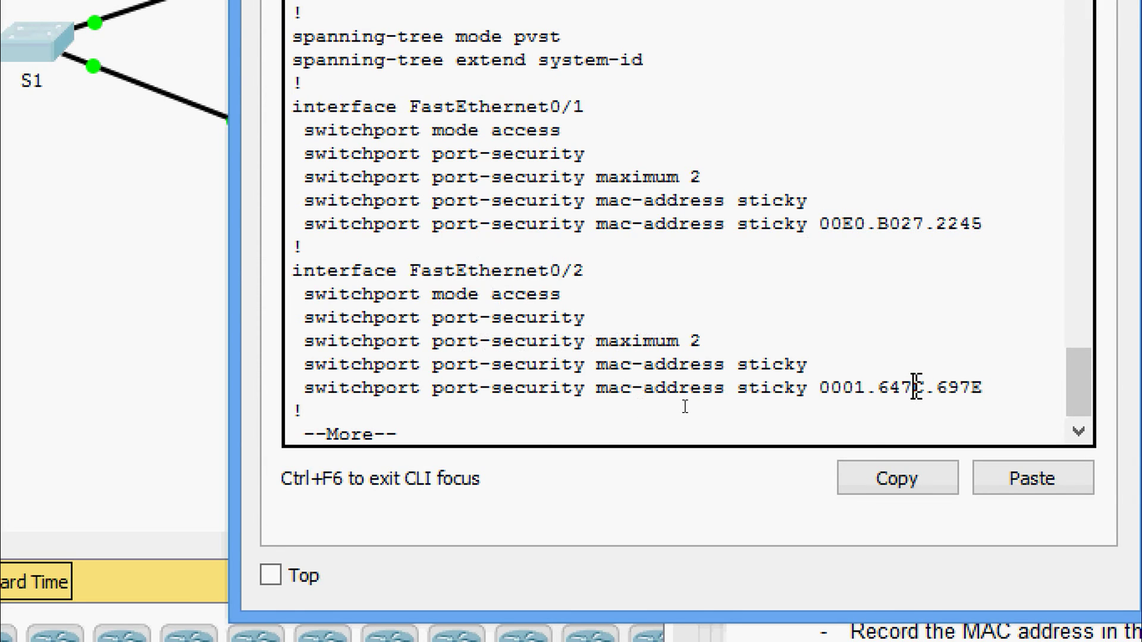
key("Return")
Run show port-security on S1 to display the port-security summary.
type("q")
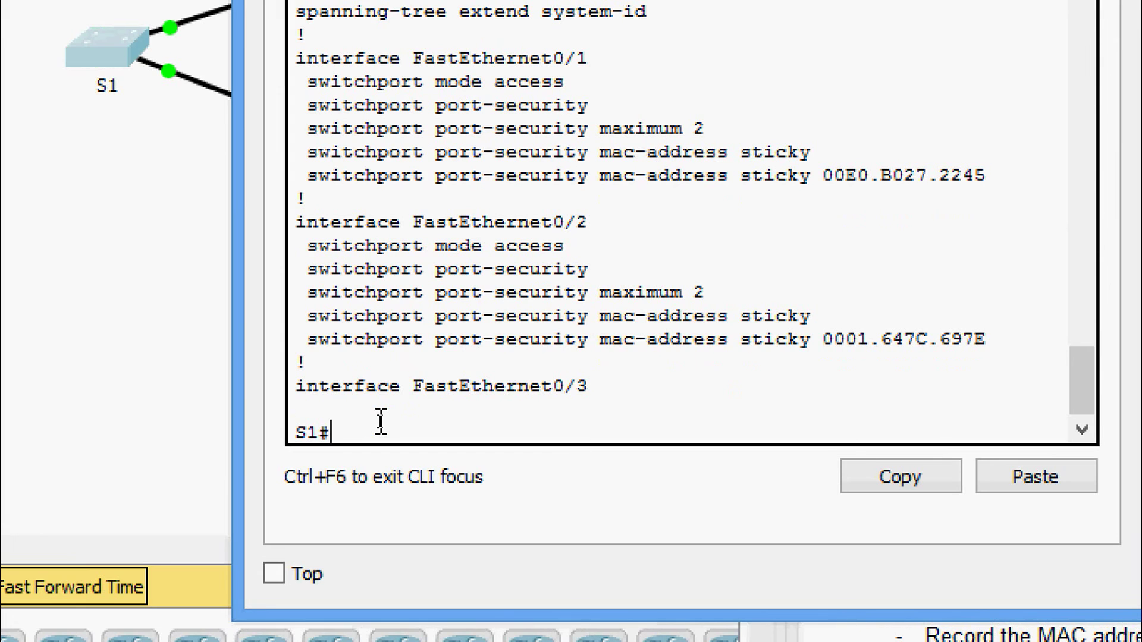
type("sh")
key("Tab")
type("por")
key("Tab")
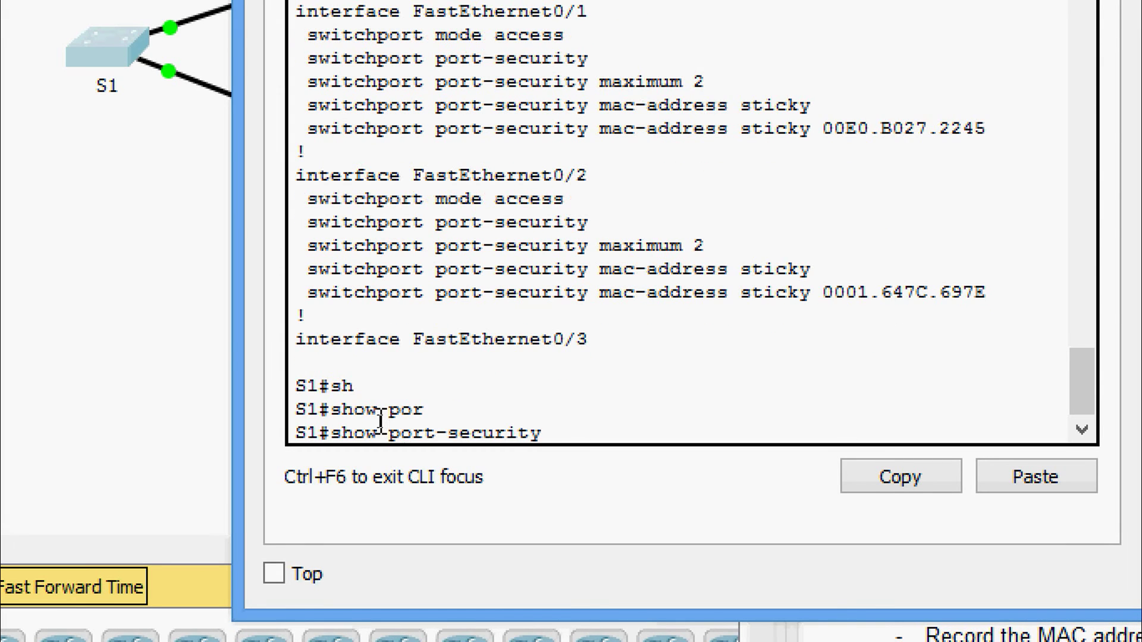
type("?")
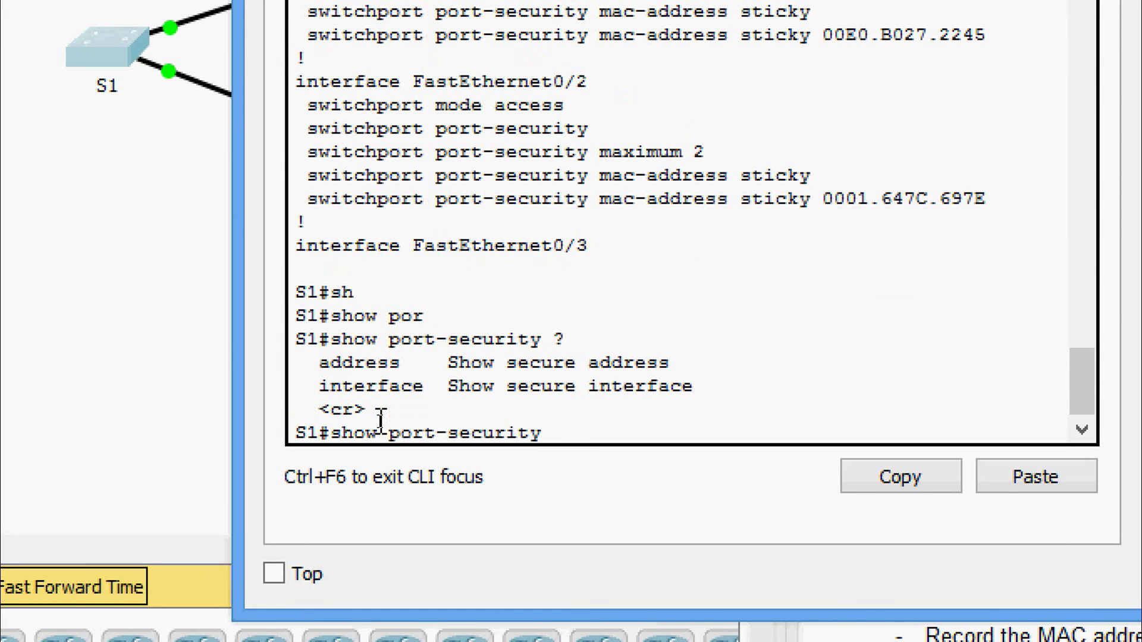
key("Return")
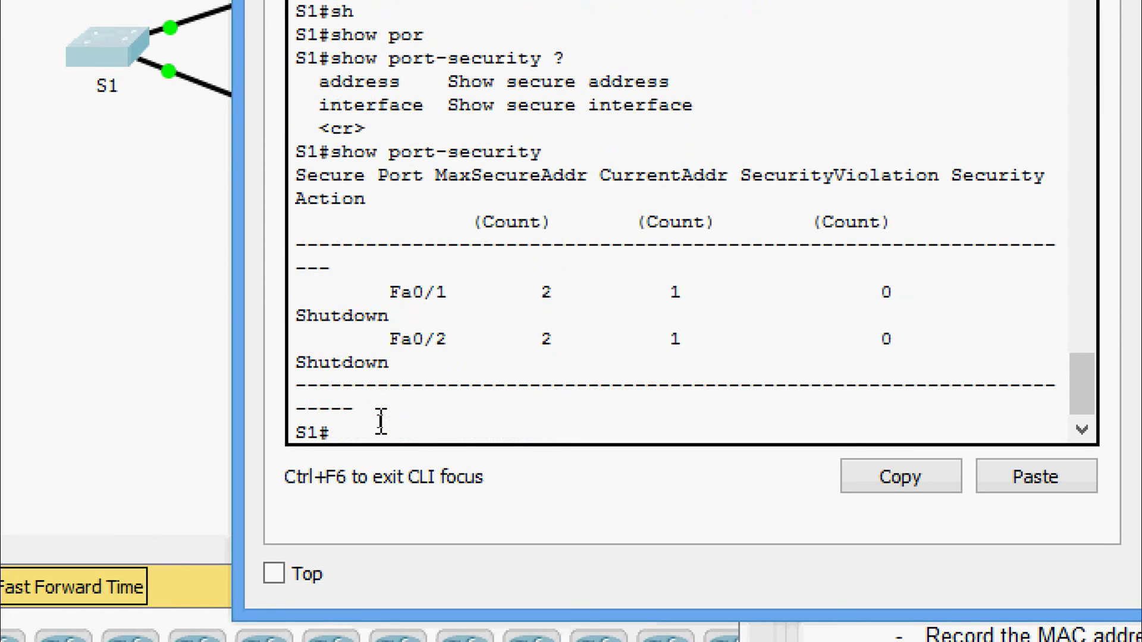
key("Return")
Run show port-security address to list the SecureSticky MACs, including 00E0.B027.2245.
type("sh")
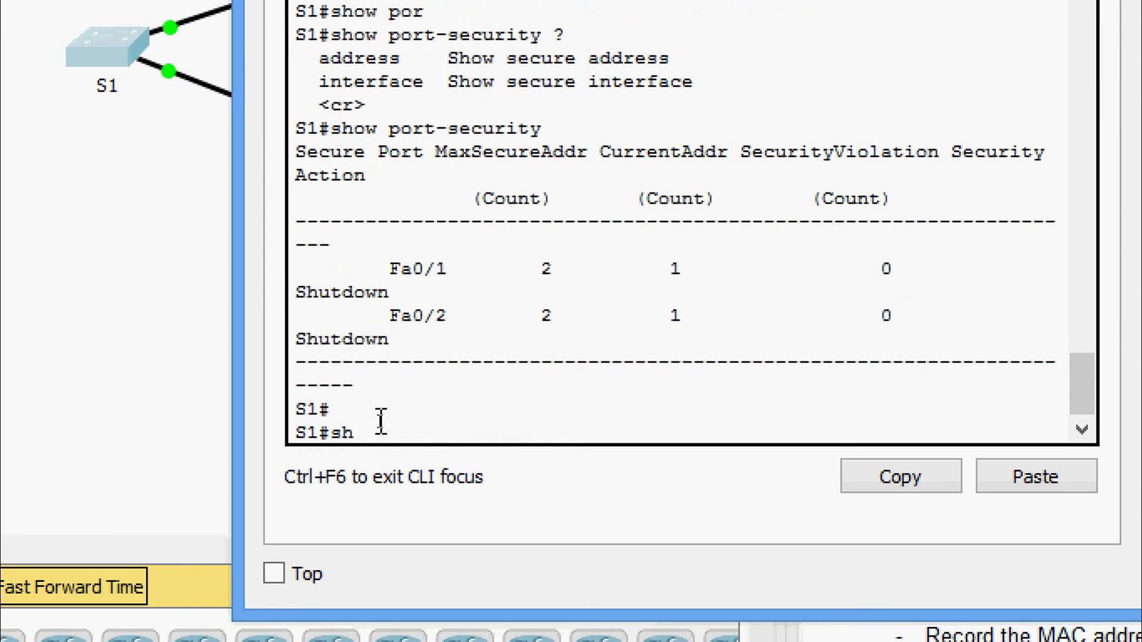
key("Tab")
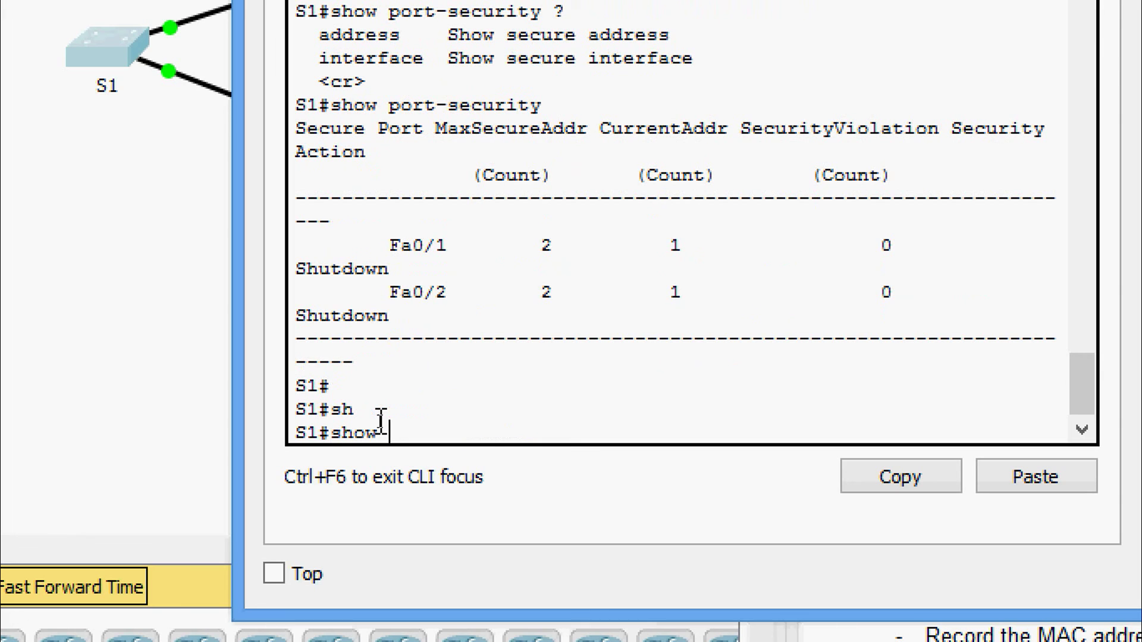
type("por")
key("Tab")
type("?")
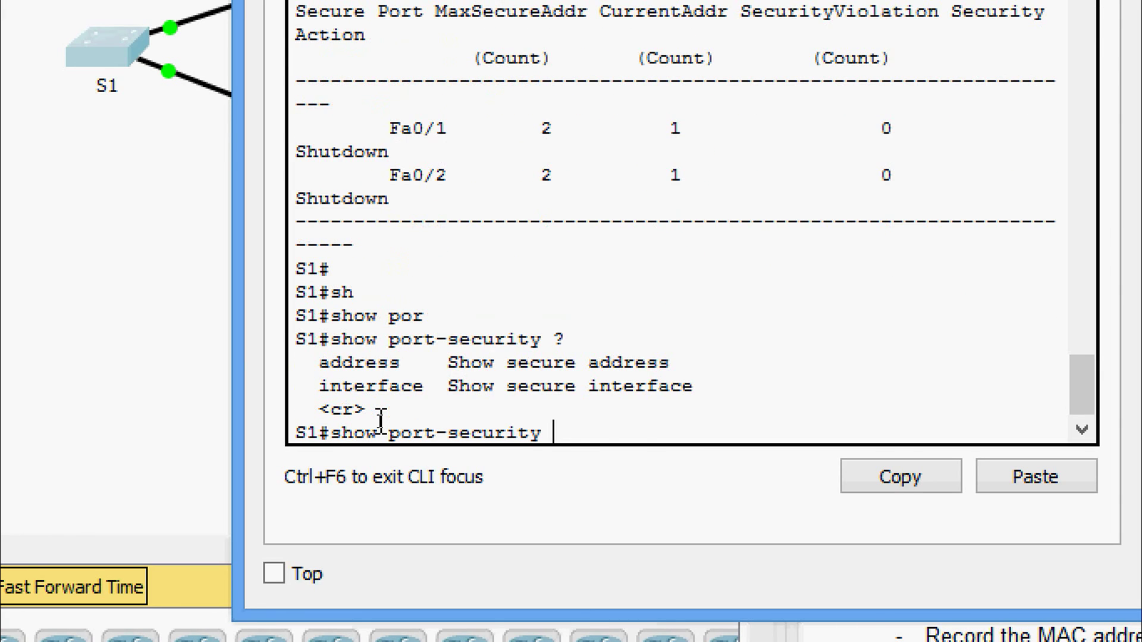
type("ad")
key("Tab")
key("Return")
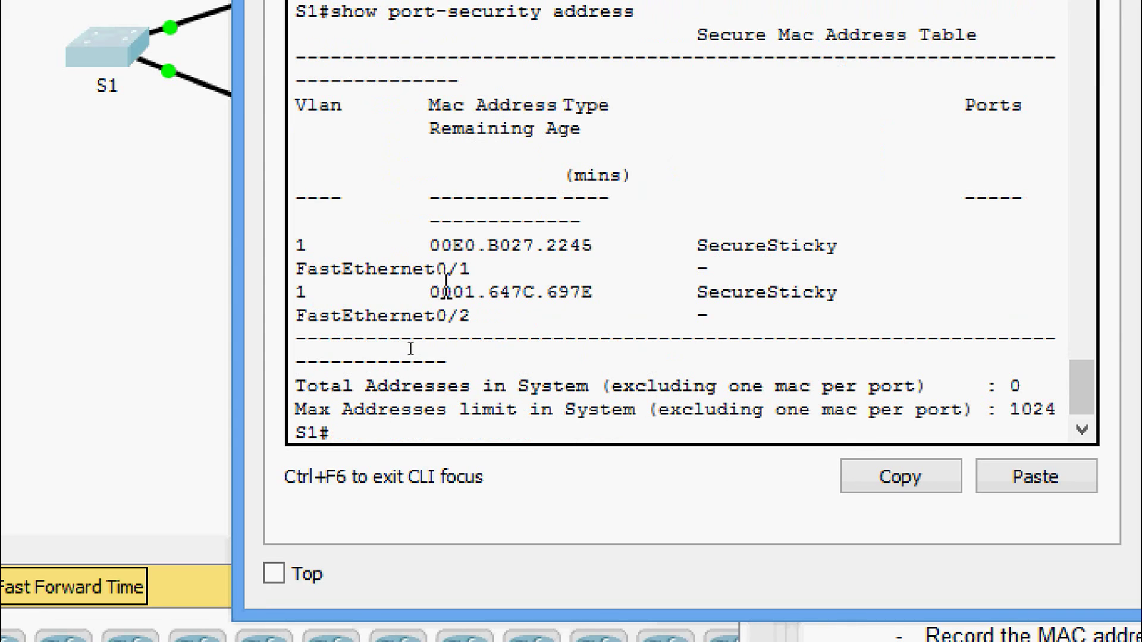
double_click(476, 291)
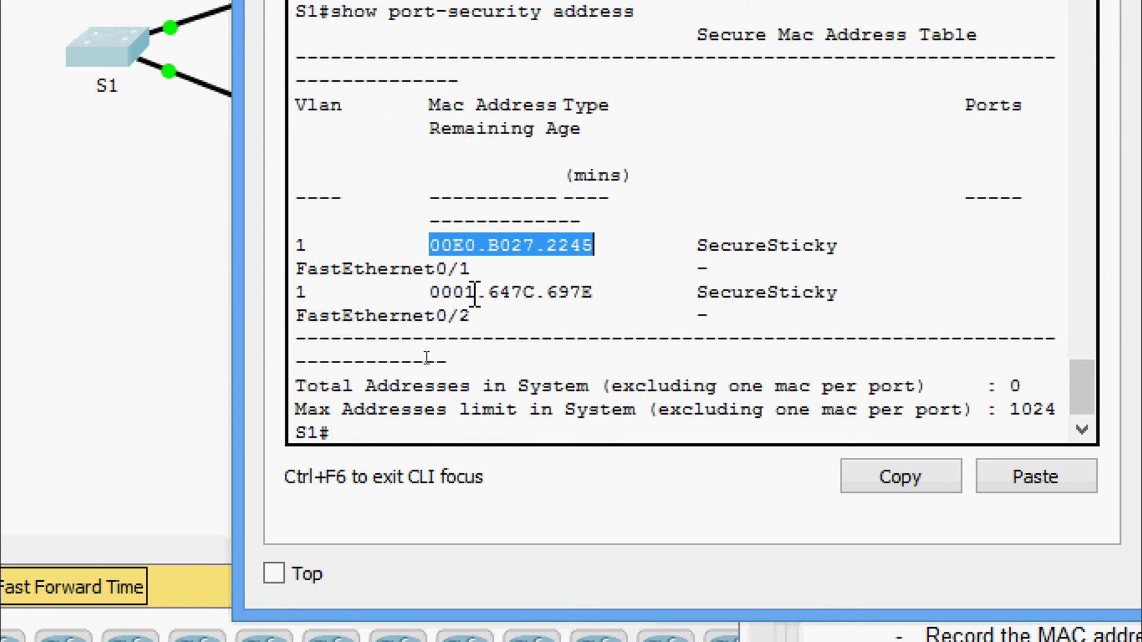
left_click(475, 293)
Begin entering the show port-security interface command on S1.
type("sh")
key("Tab")
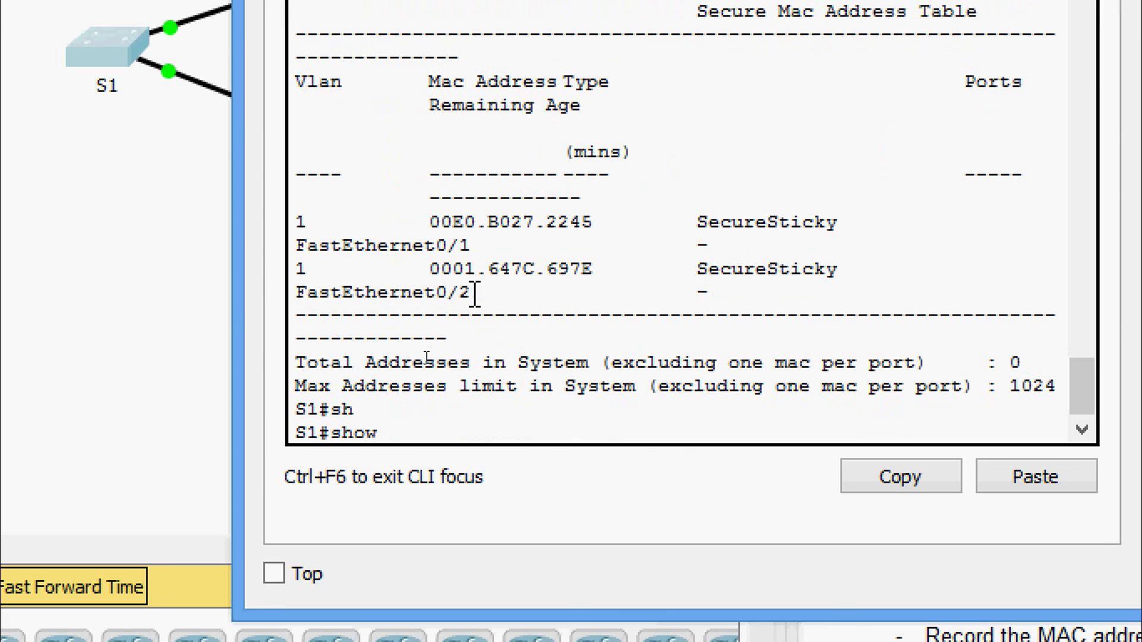
type("por")
key("Tab")
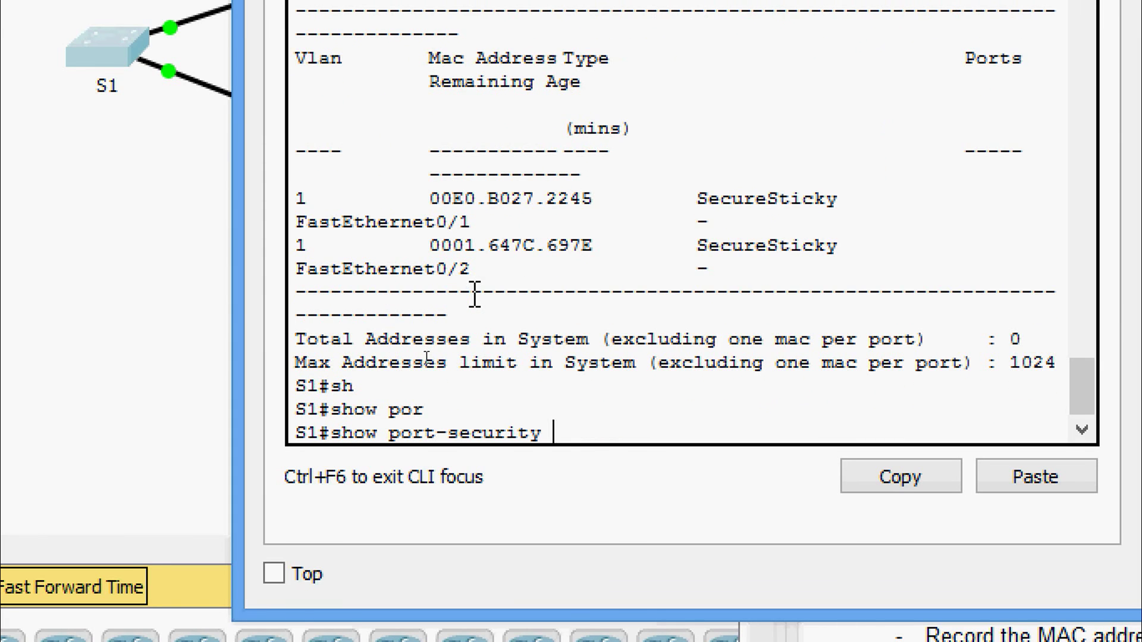
type("?inter")
key("Tab")
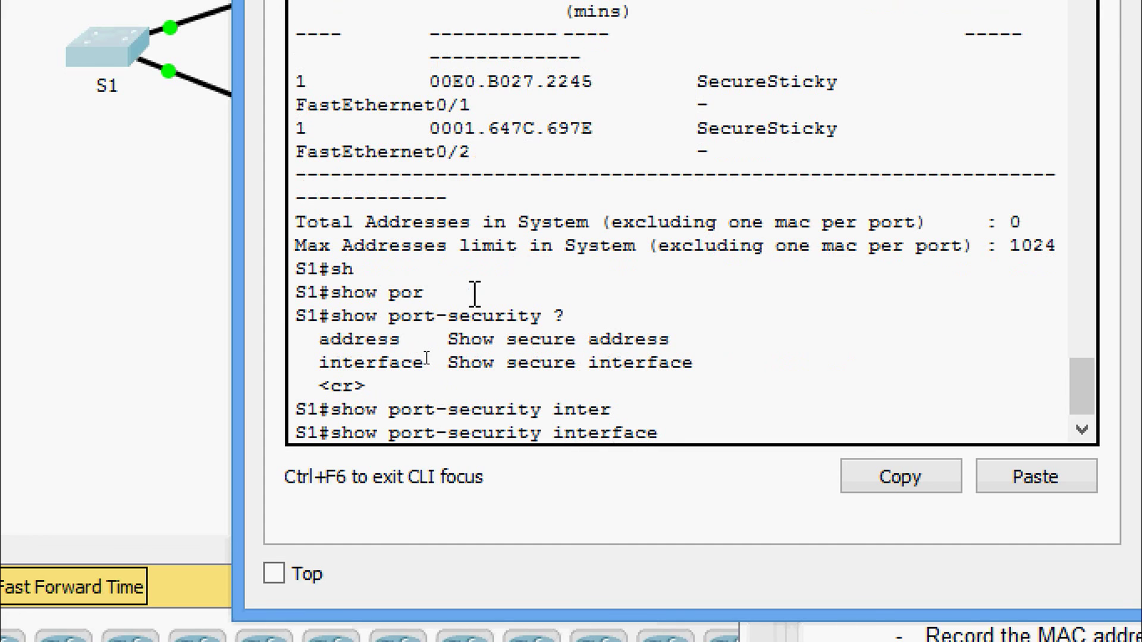
Show port-security for FastEthernet 0/1, checking 1 sticky MAC and 0 violations.
type("f")
key("Tab")
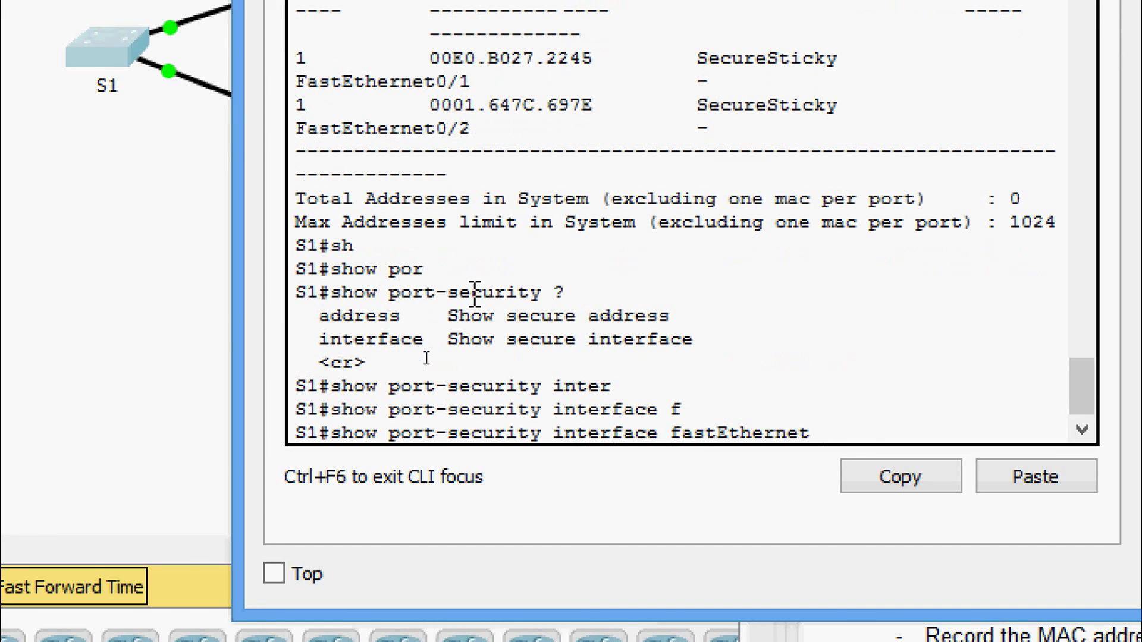
type("0/1")
key("Return")
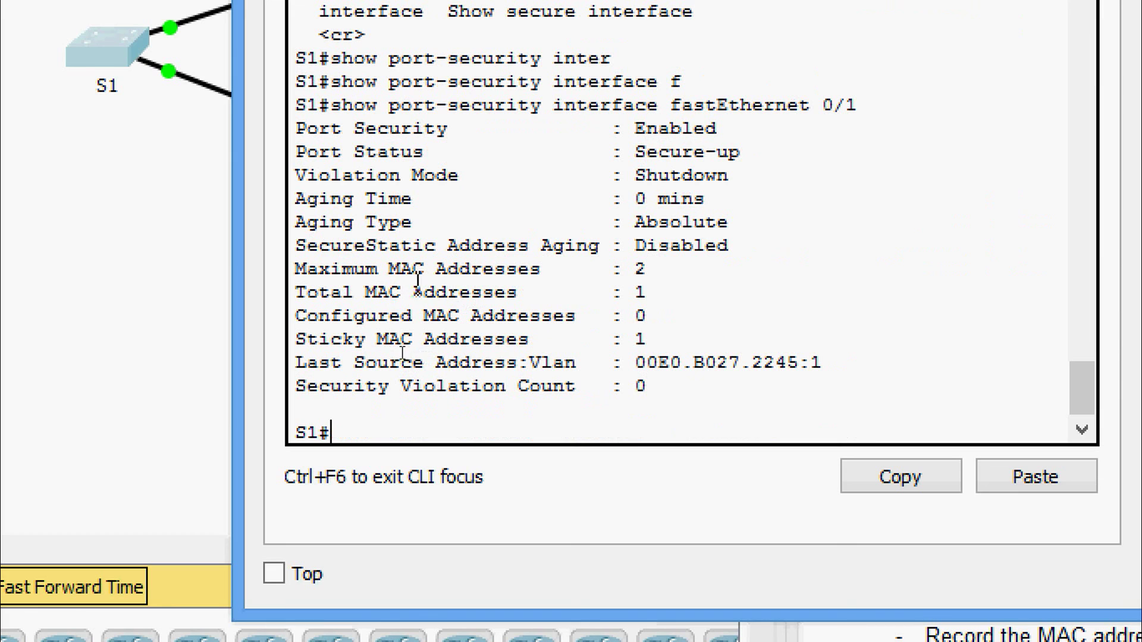
left_click_drag(650, 268, 633, 292)
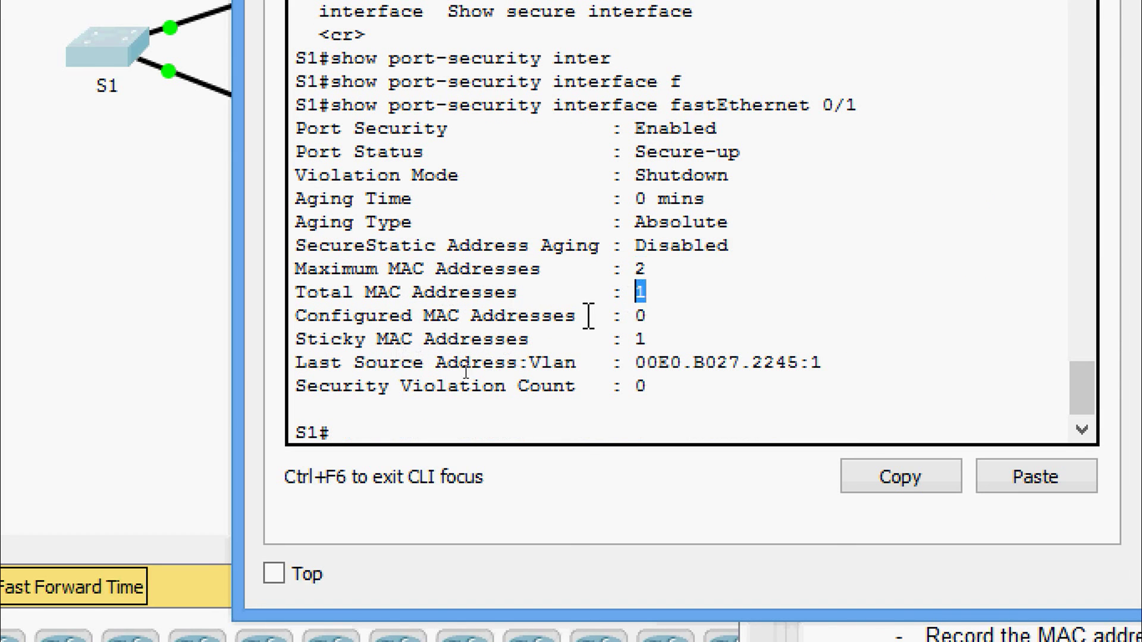
left_click(654, 340)
left_click_drag(612, 345, 611, 344)
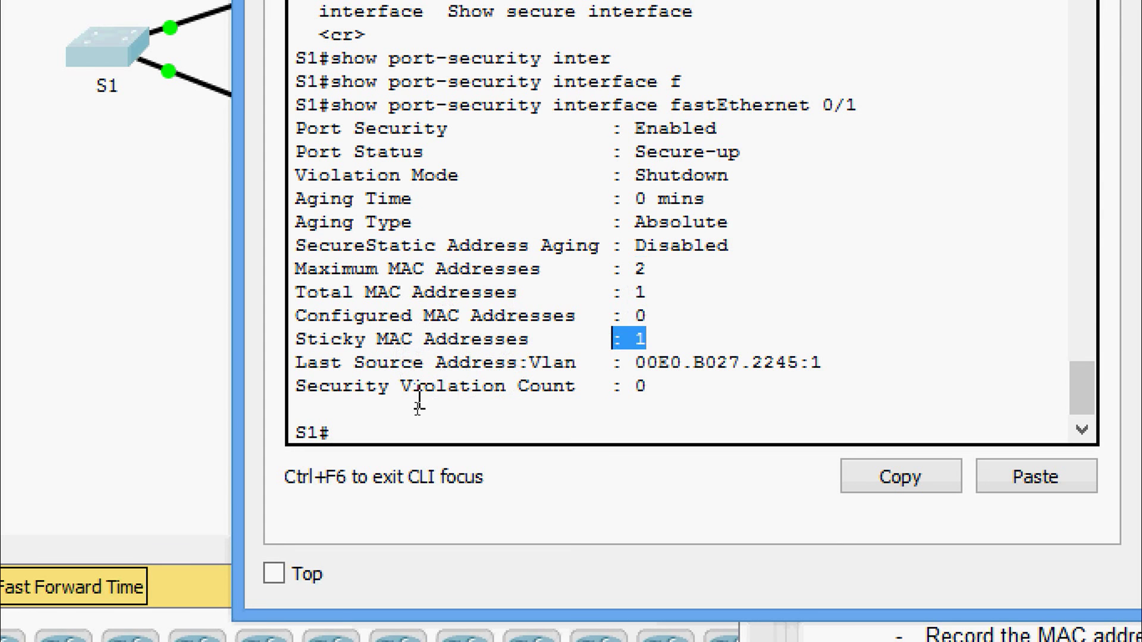
left_click_drag(652, 393, 592, 392)
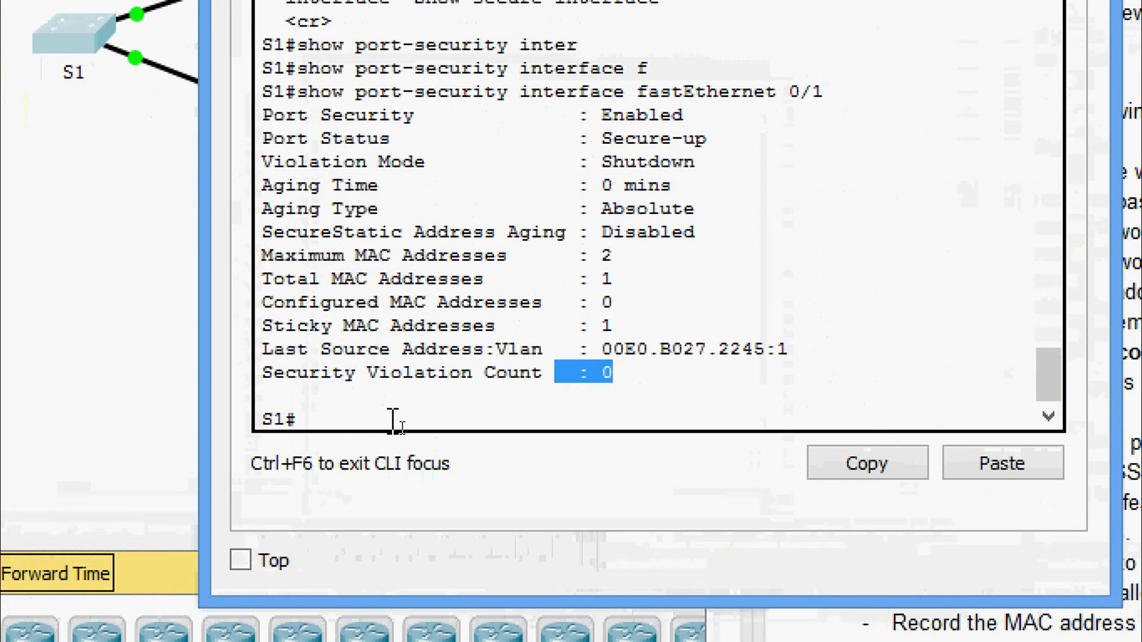
left_click(393, 420)
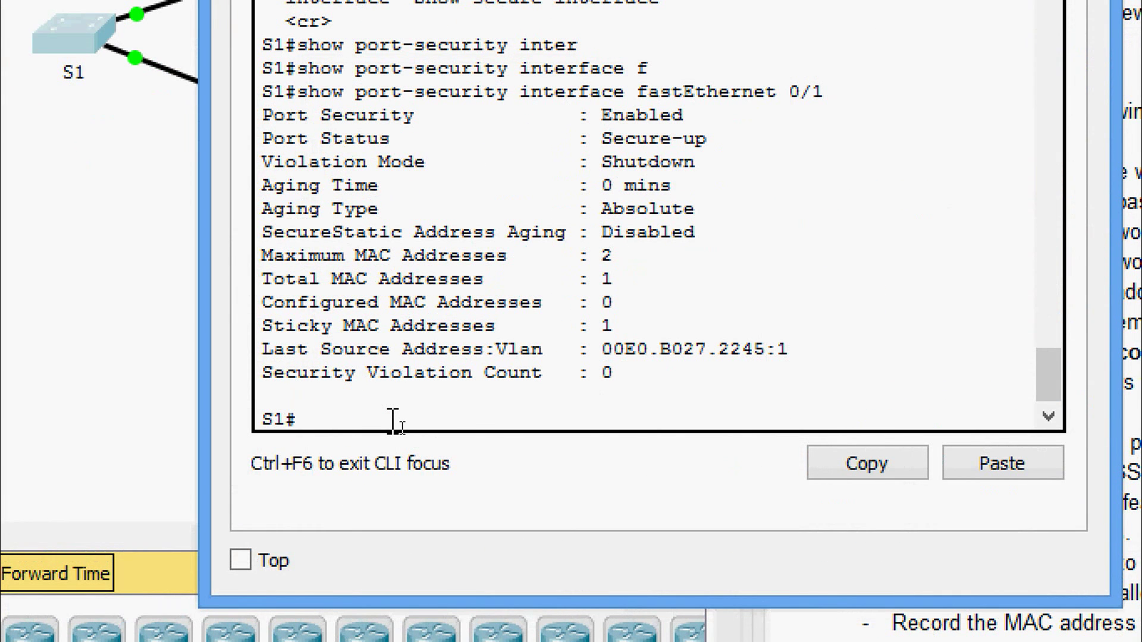
Rerun the port-security interface command for FastEthernet 0/2.
key("Up")
key("BackSpace")
type("2")
key("Return")
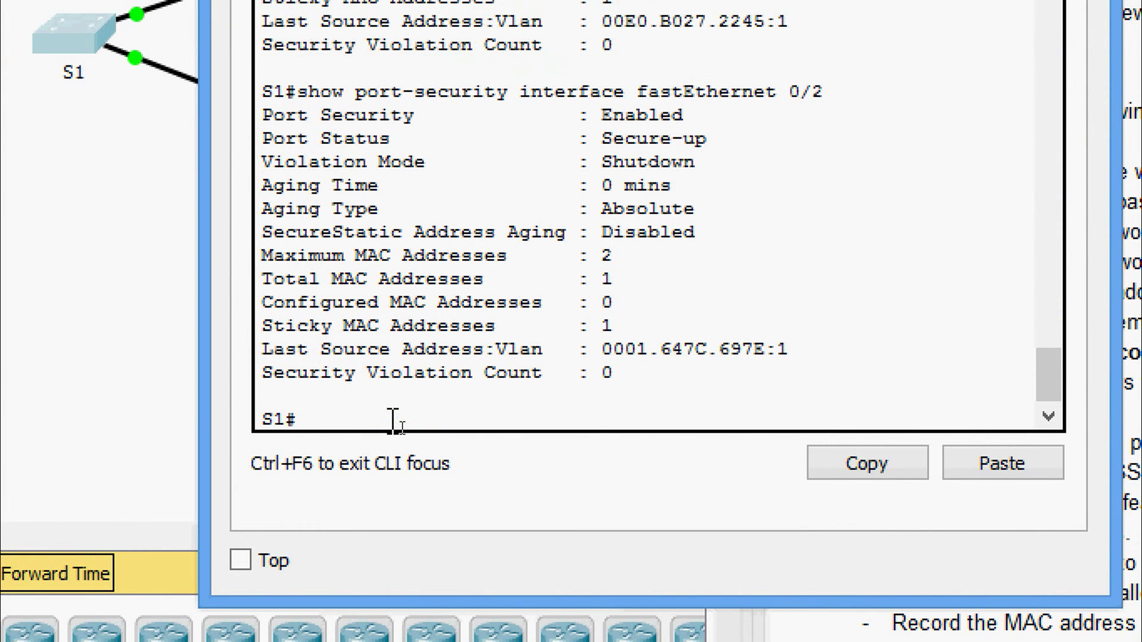